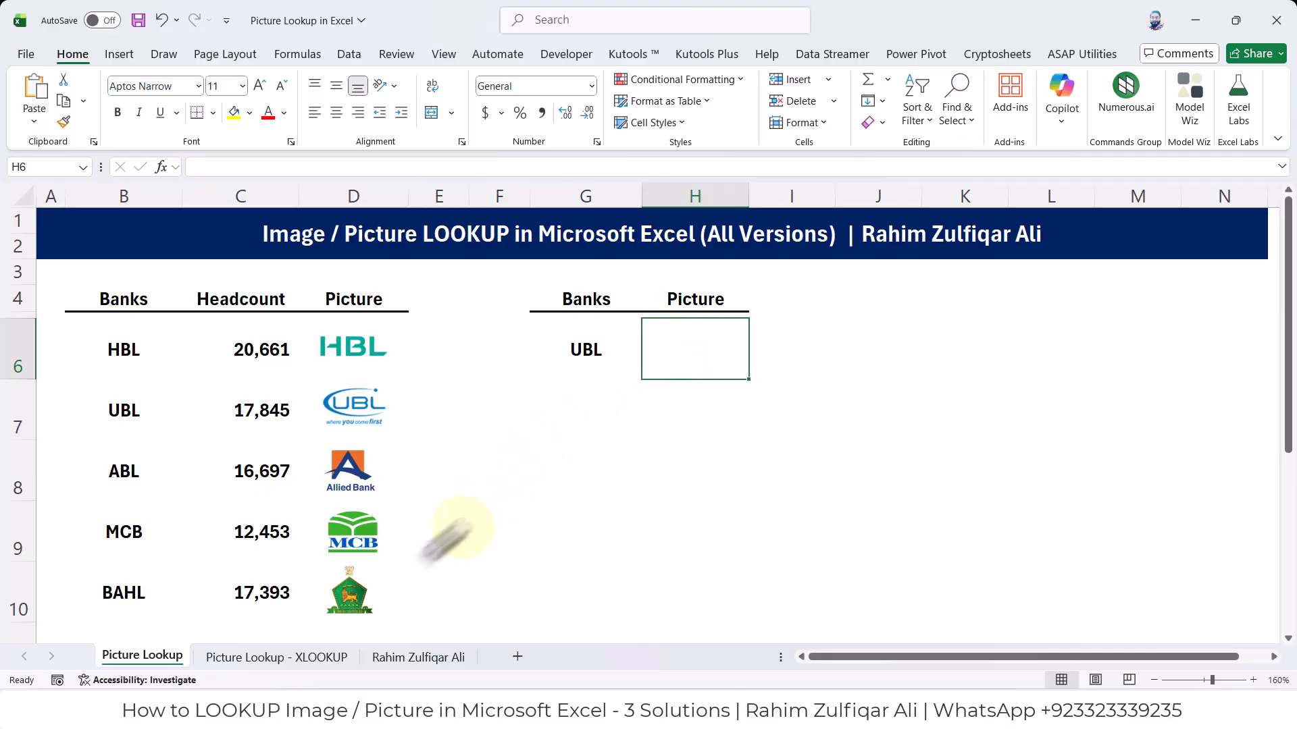
Look through the workbook's three worksheets and return to the Picture Lookup sheet.
{"action": "left_click", "coordinate": [290, 657]}
{"action": "left_click", "coordinate": [392, 659]}
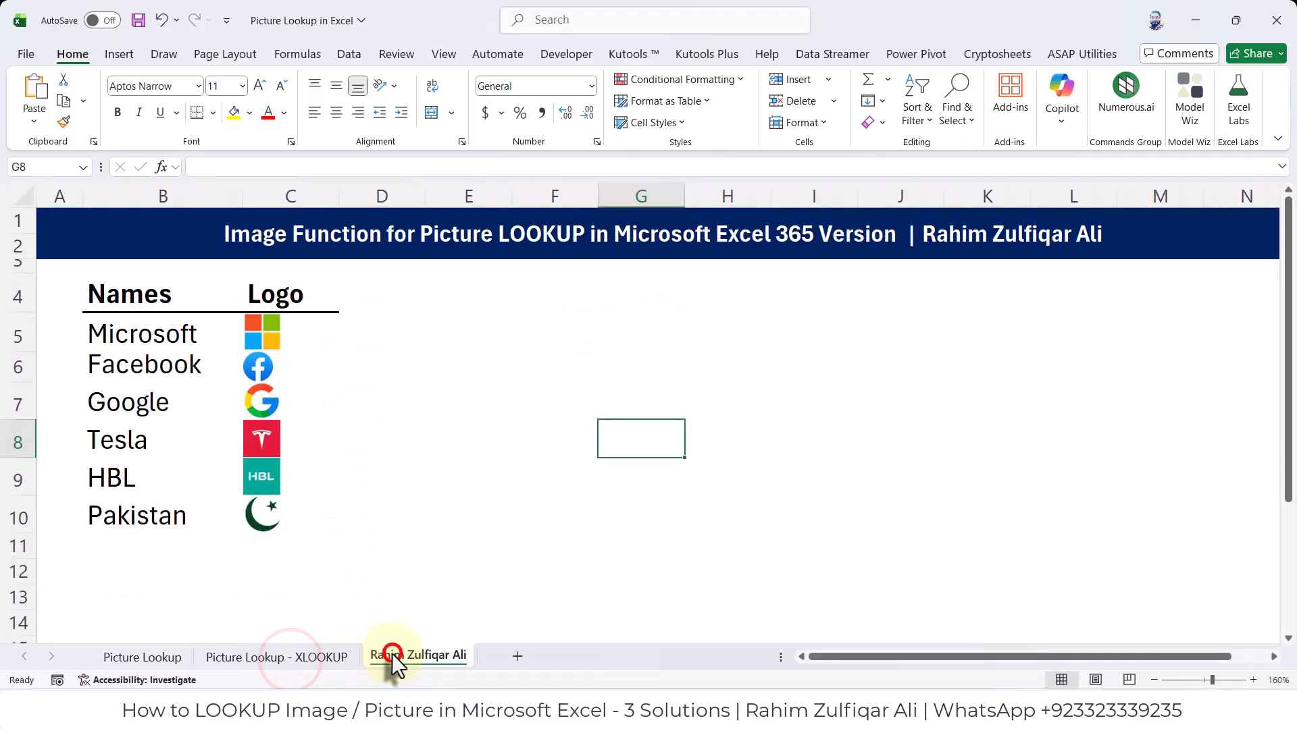
{"action": "left_click", "coordinate": [323, 655]}
{"action": "left_click", "coordinate": [179, 658]}
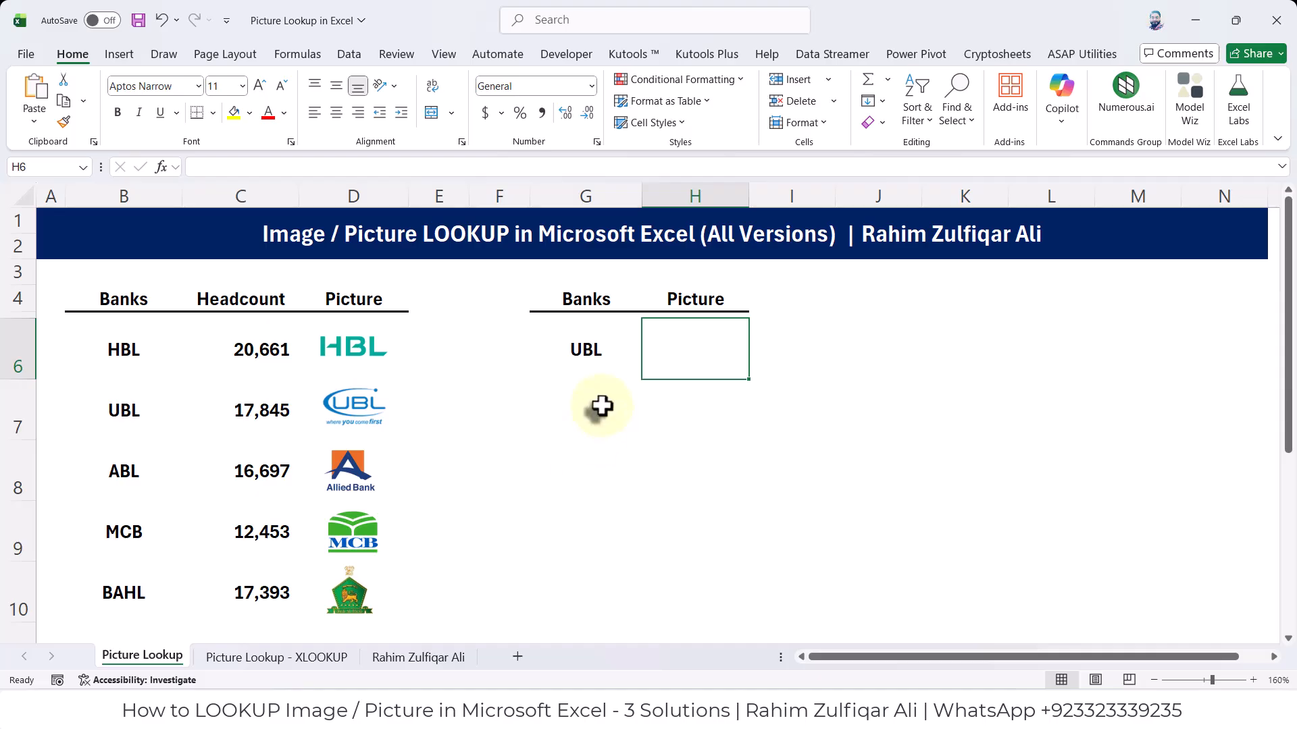
{"action": "left_click", "coordinate": [706, 237]}
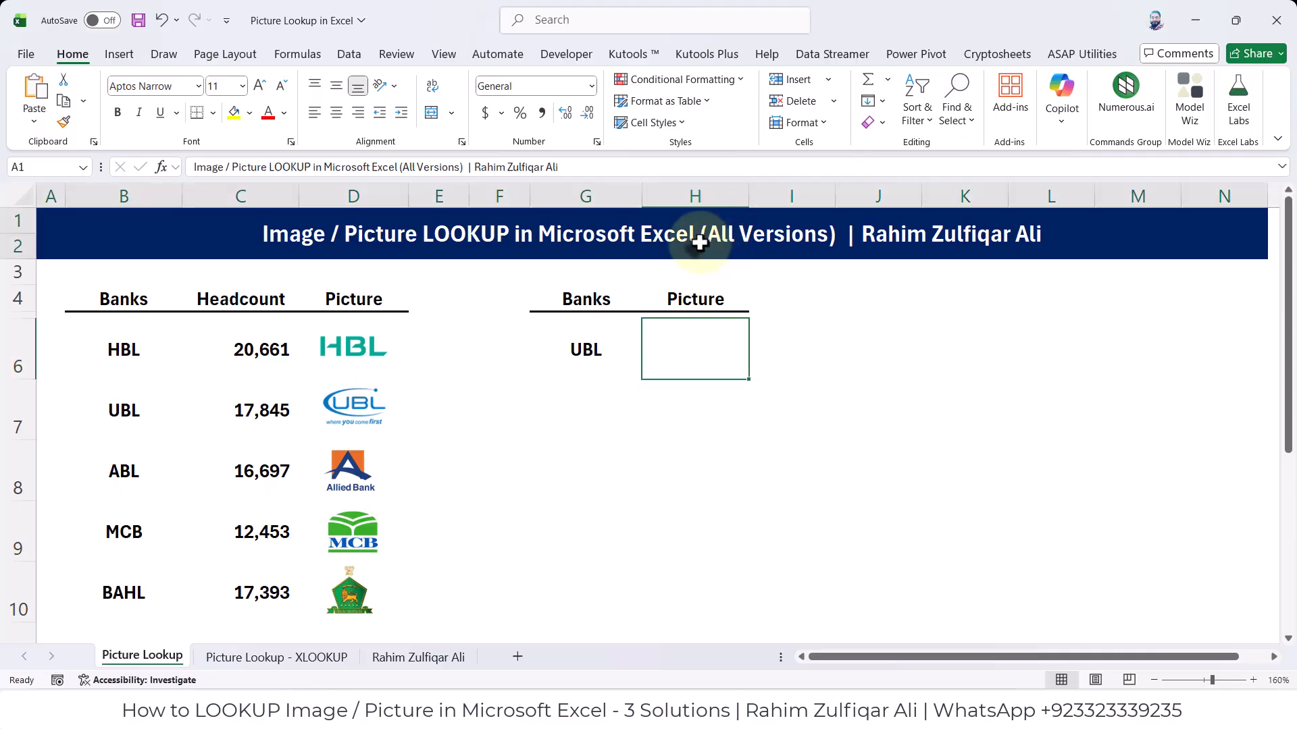
{"action": "left_click", "coordinate": [701, 329]}
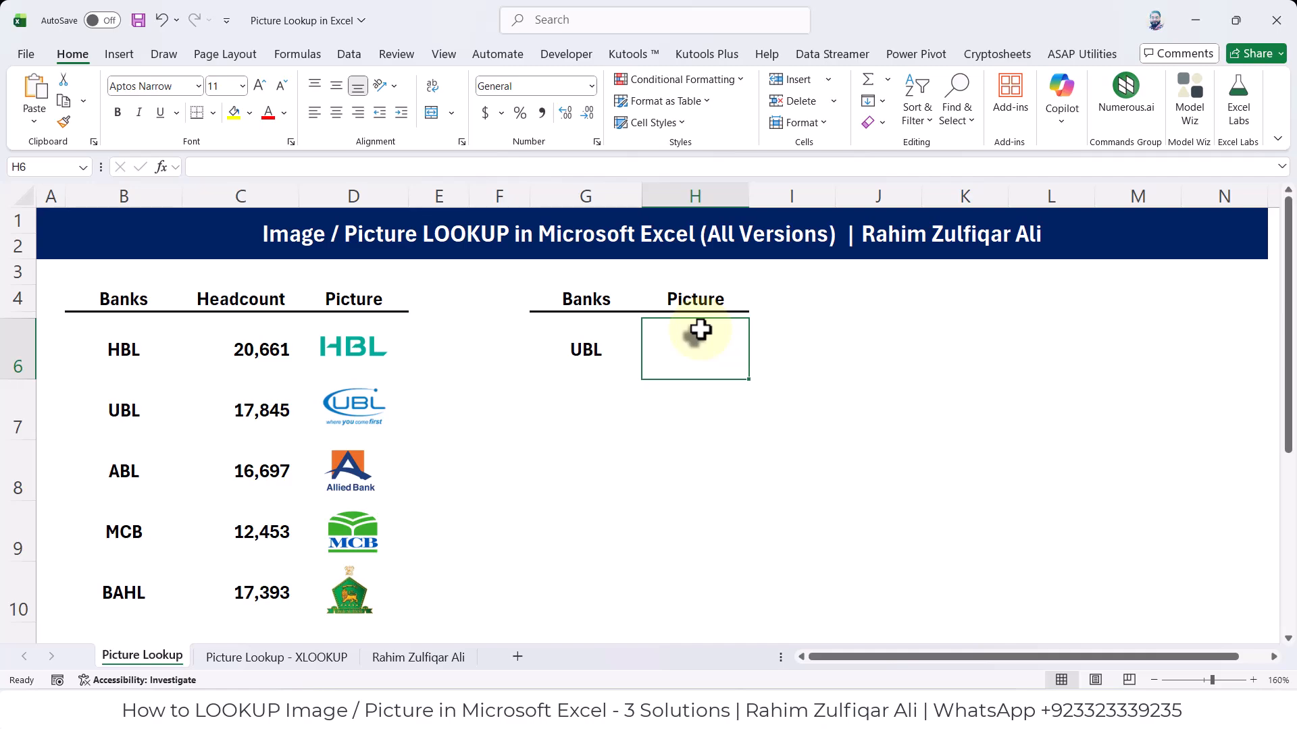
{"action": "left_click", "coordinate": [314, 659]}
{"action": "left_click", "coordinate": [378, 657]}
{"action": "left_click", "coordinate": [322, 658]}
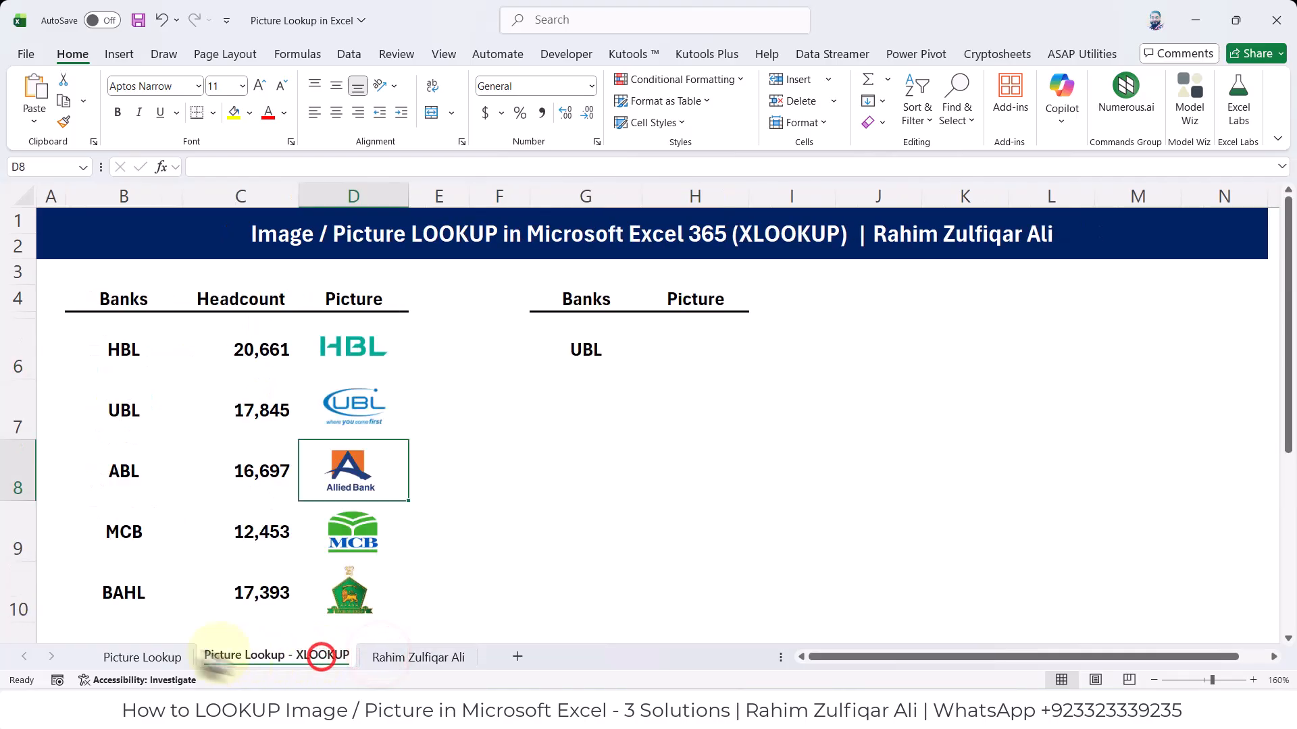
{"action": "left_click", "coordinate": [149, 655]}
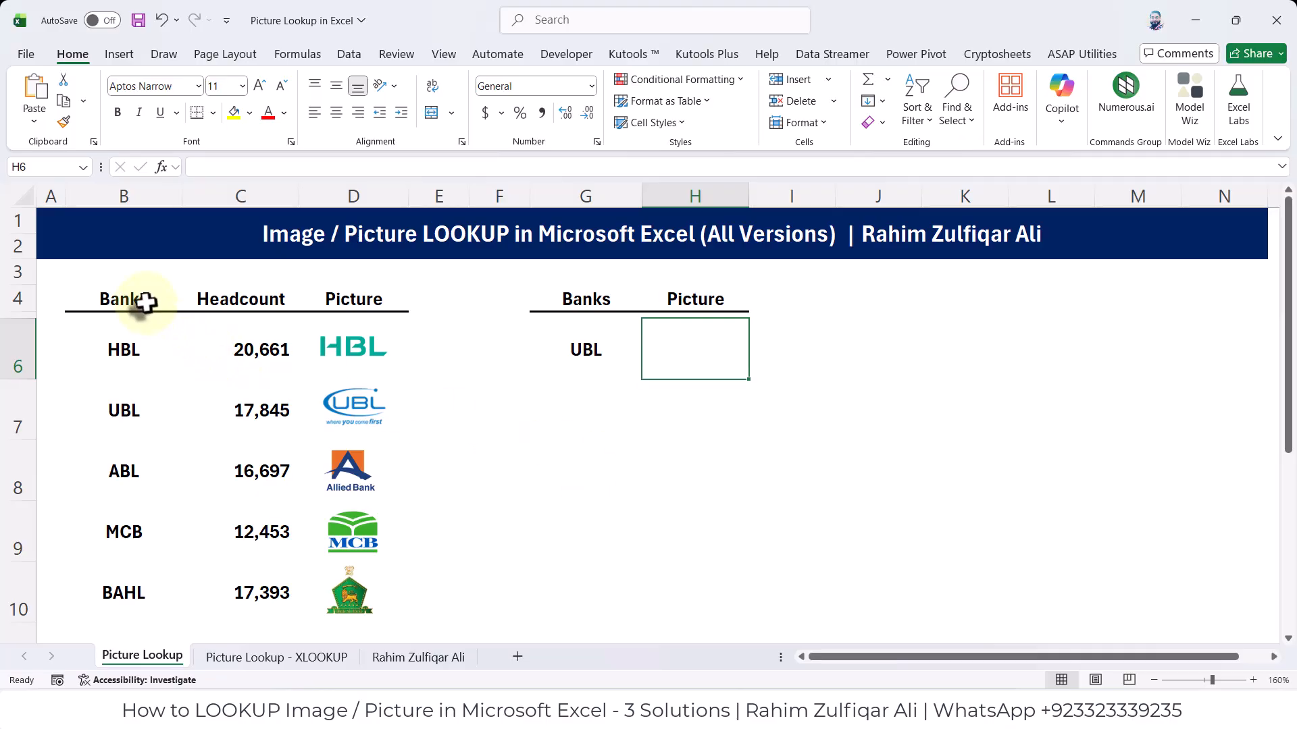
Examine the bank names in column B and the lookup cells G6 and H6 on the Picture Lookup sheet.
{"action": "left_click_drag", "start_coordinate": [145, 302], "coordinate": [142, 559]}
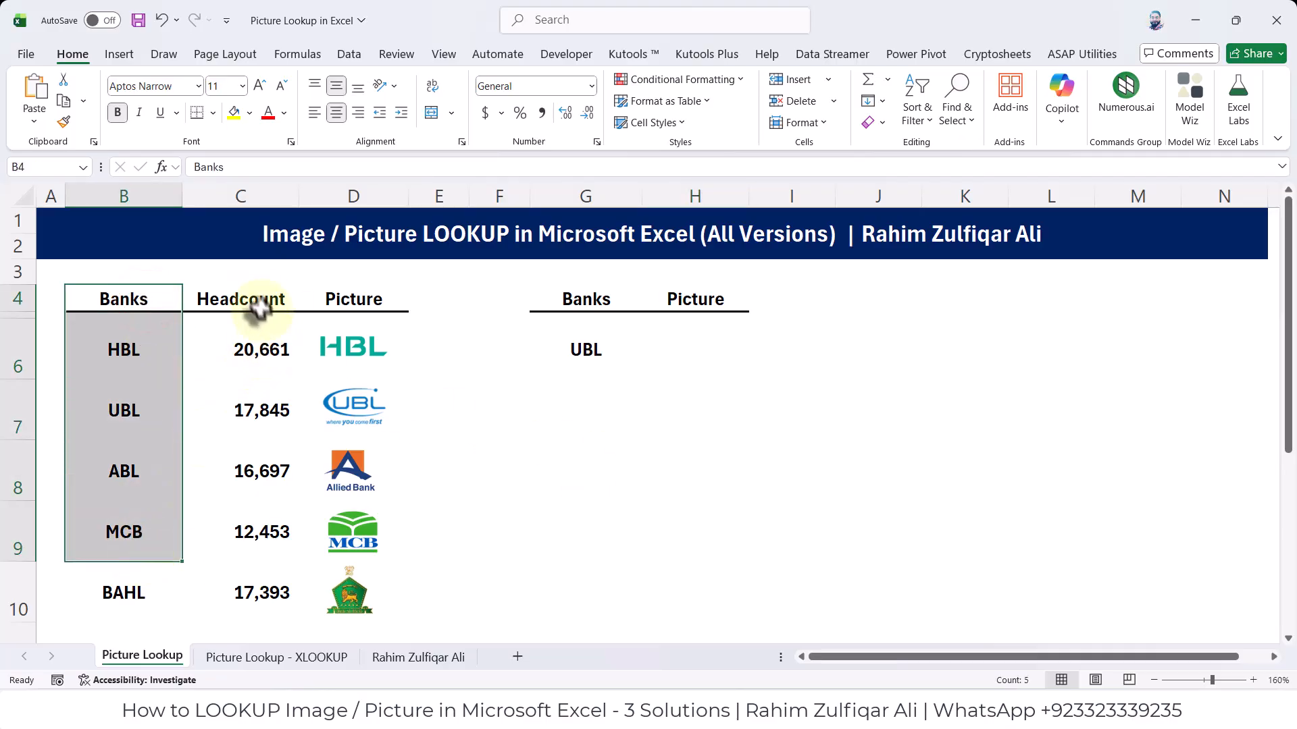
{"action": "left_click", "coordinate": [695, 346]}
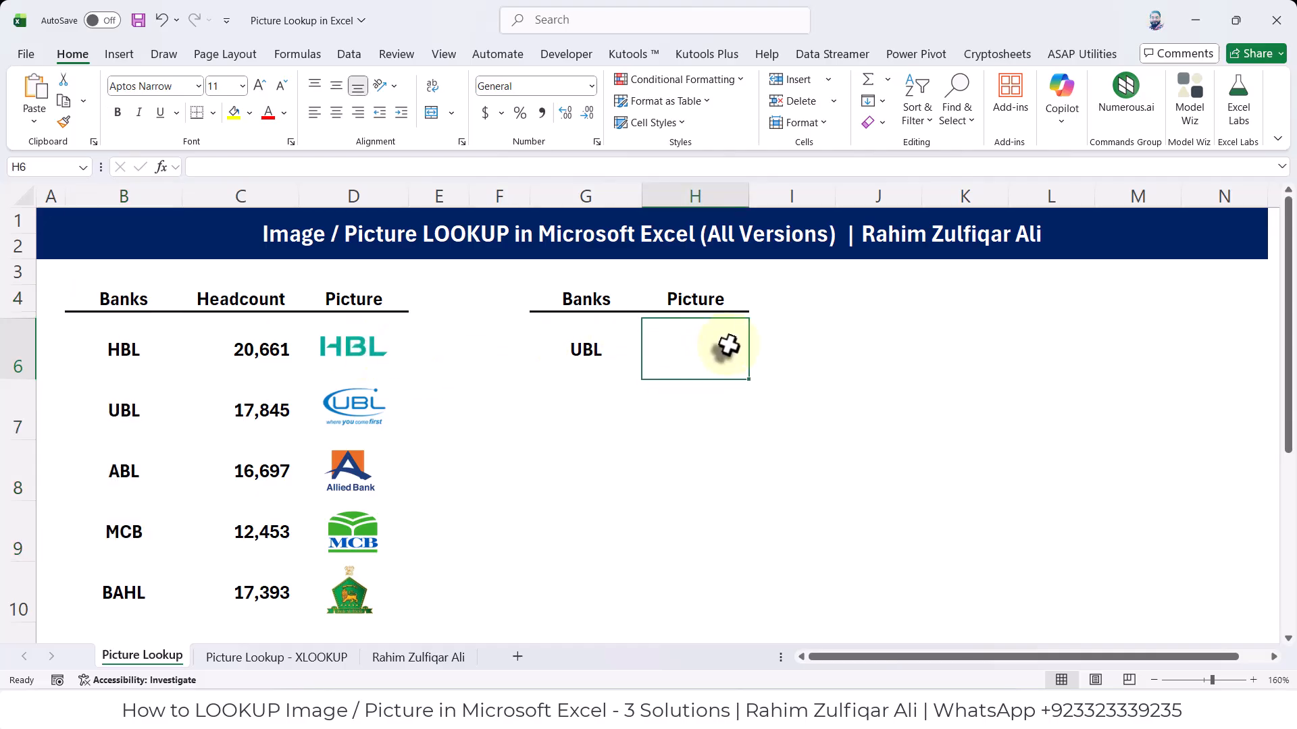
{"action": "left_click", "coordinate": [595, 340]}
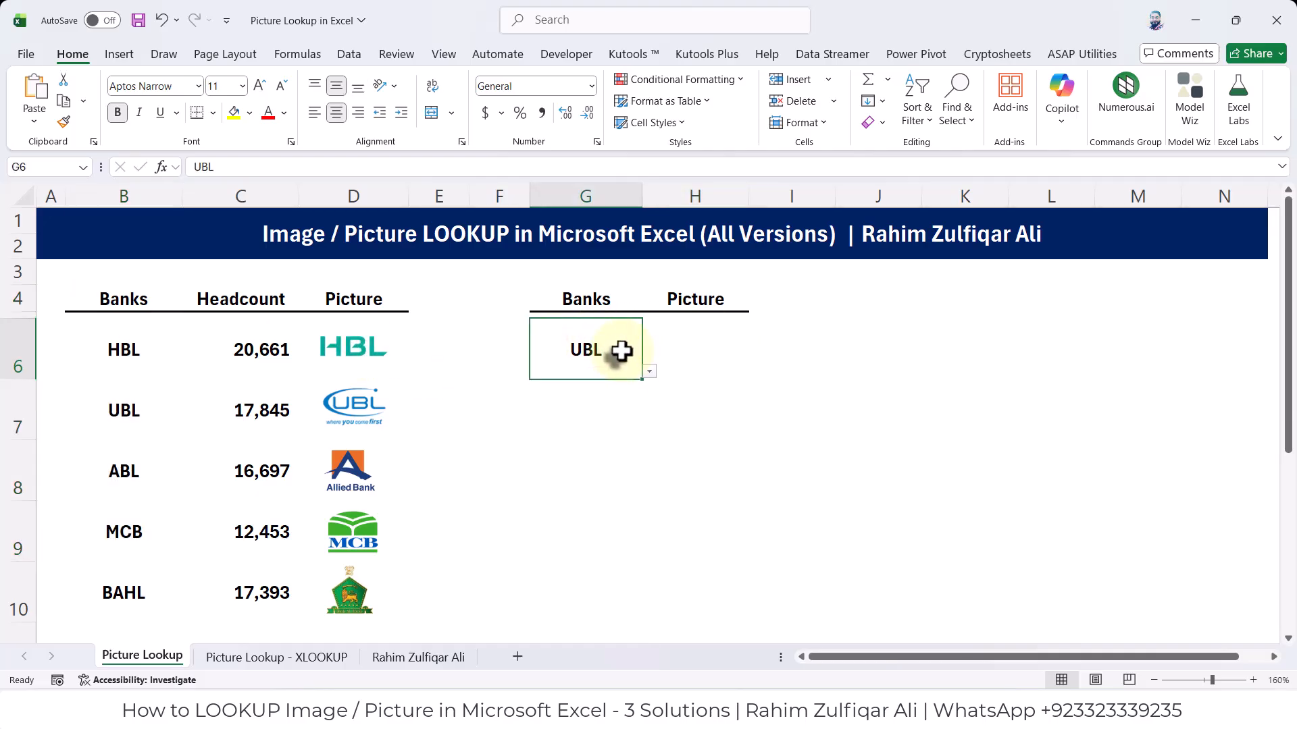
{"action": "left_click", "coordinate": [675, 342]}
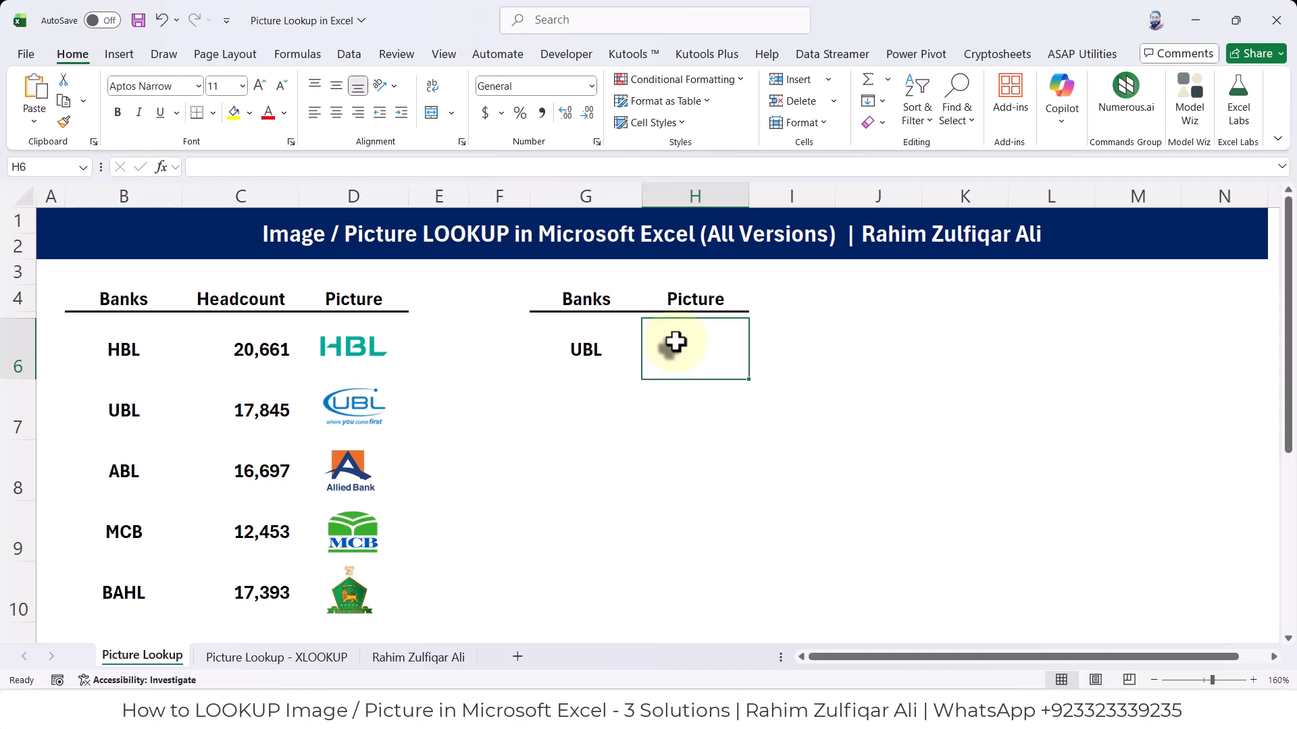
Start a new workbook-scope defined name in the Name Manager and call it PictureLookup.
{"action": "left_click", "coordinate": [290, 51]}
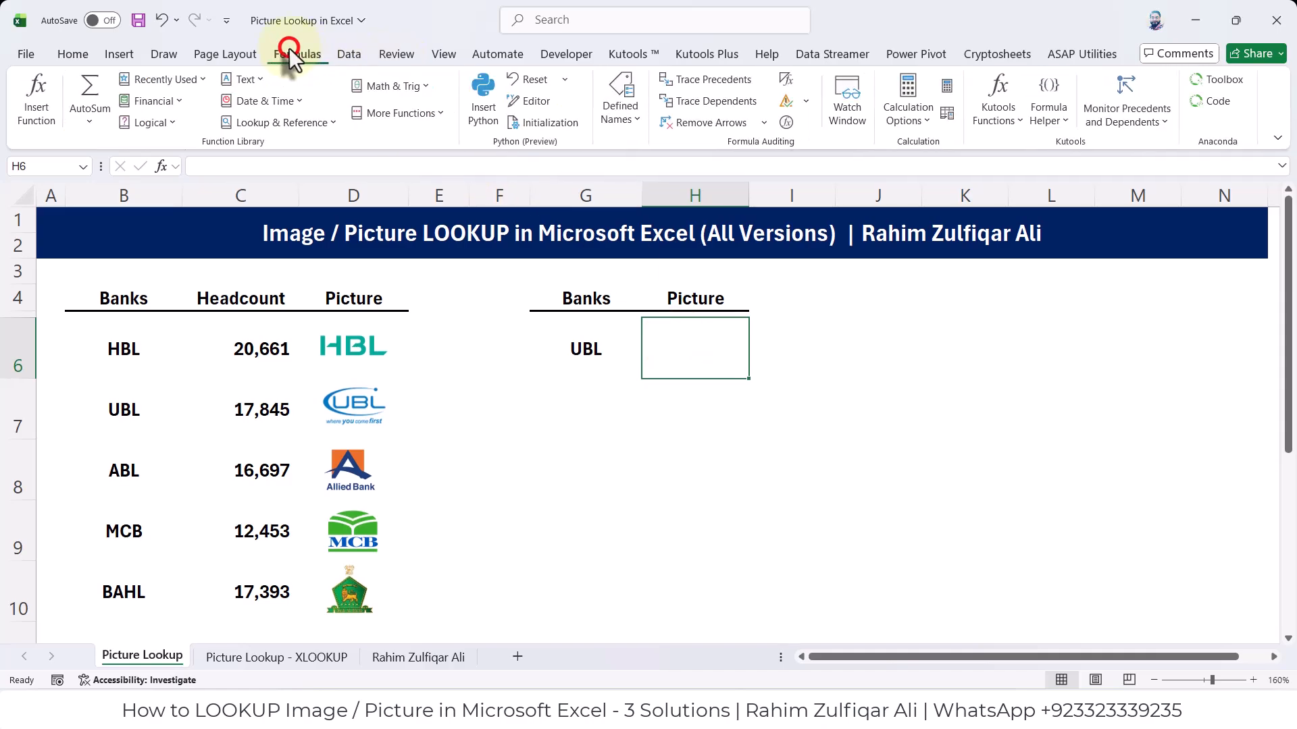
{"action": "left_click", "coordinate": [611, 125]}
{"action": "left_click", "coordinate": [623, 189]}
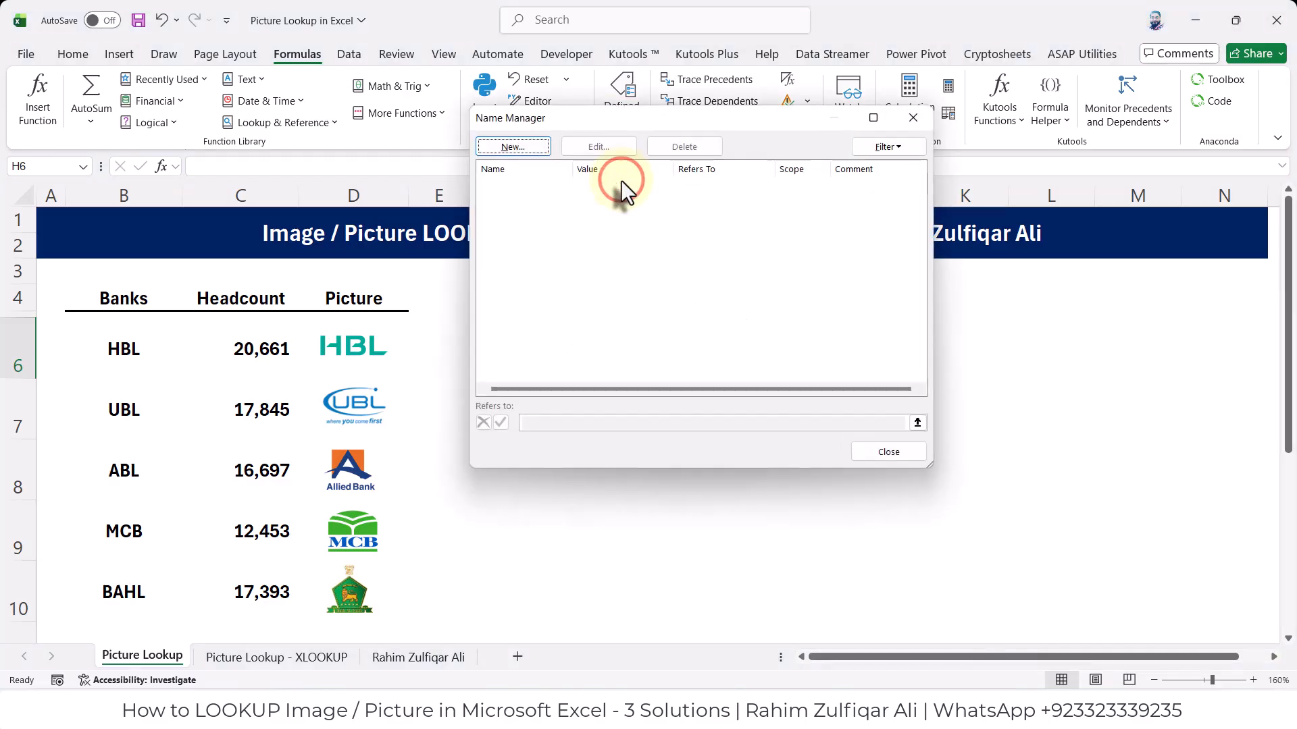
{"action": "left_click_drag", "start_coordinate": [554, 121], "coordinate": [547, 174]}
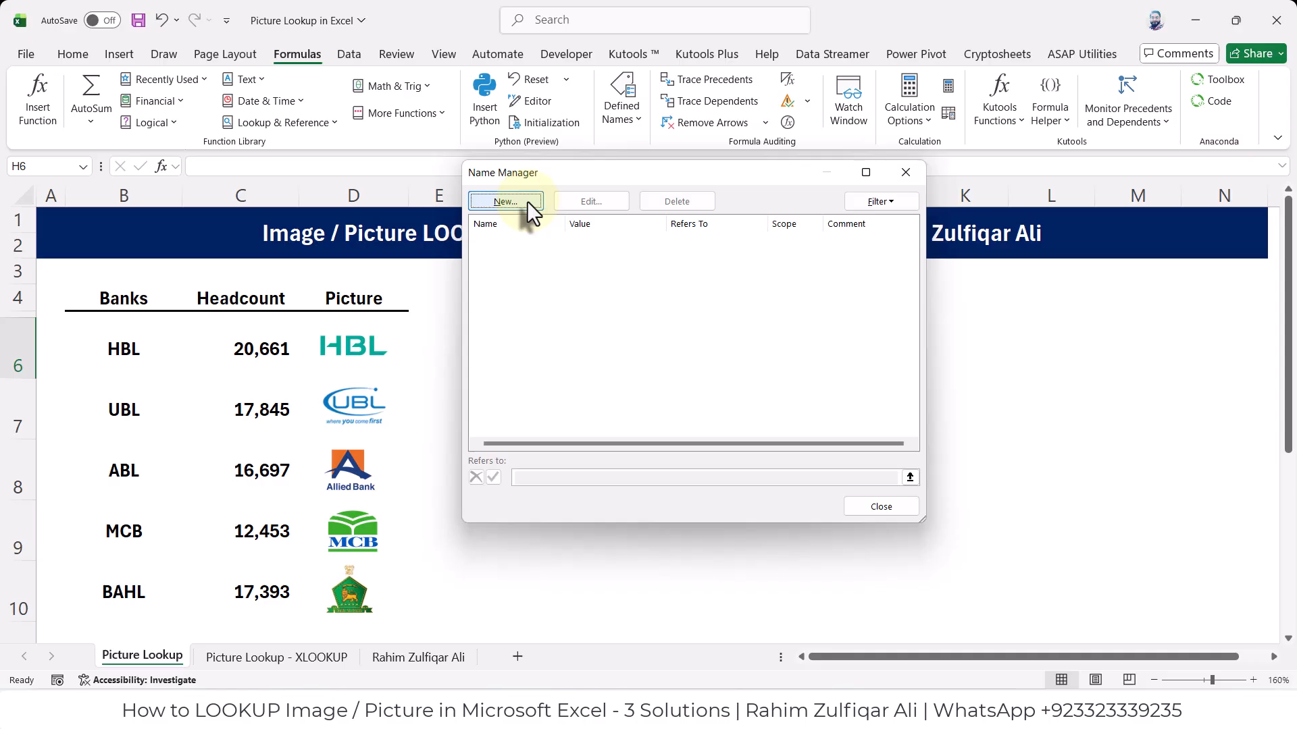
{"action": "left_click", "coordinate": [503, 204]}
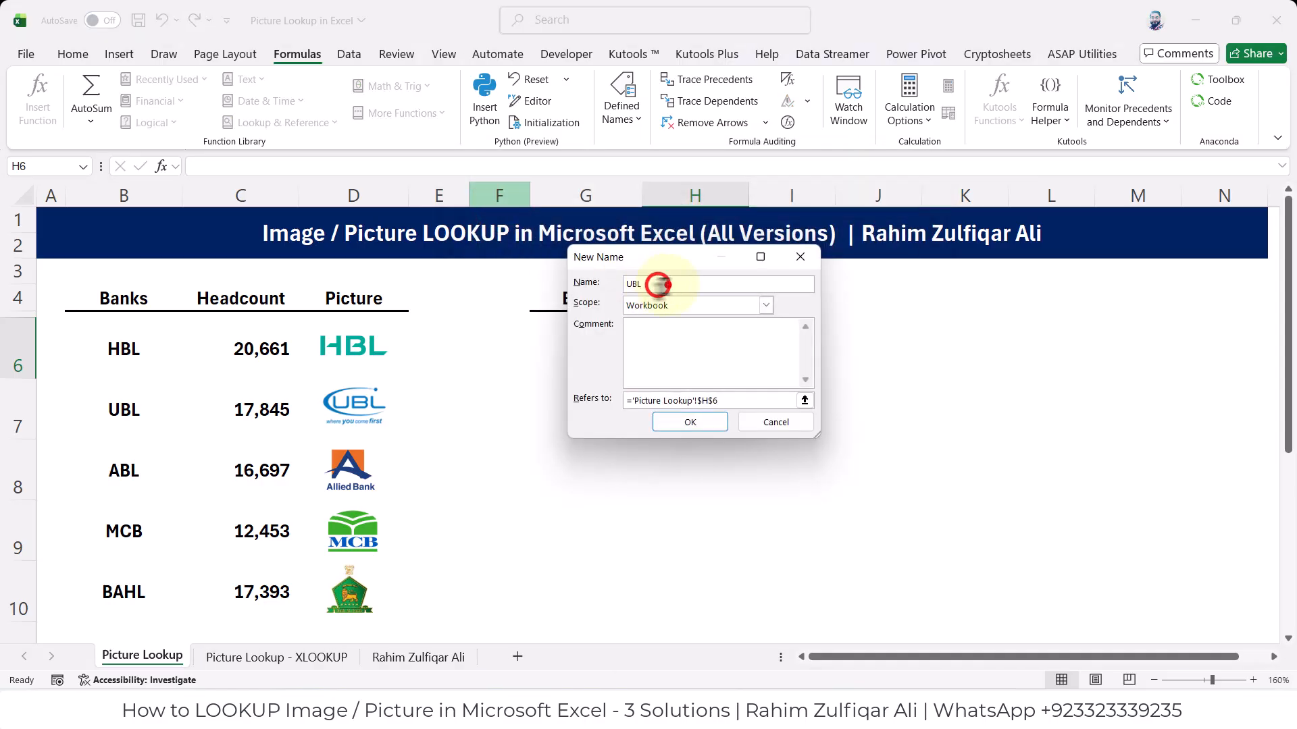
{"action": "left_click_drag", "start_coordinate": [658, 285], "coordinate": [603, 289]}
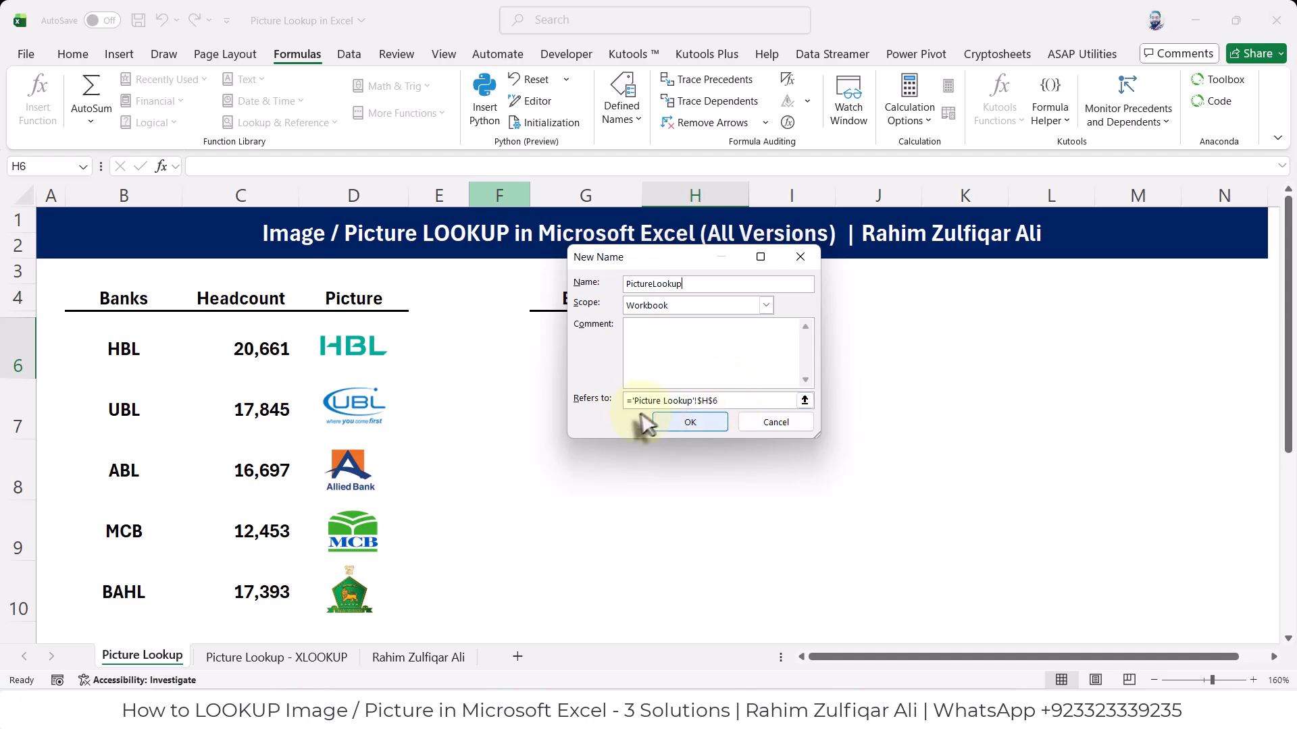
Replace the new name's reference with the start of an INDEX formula that uses the picture range D6:D10 as its array.
{"action": "left_click", "coordinate": [619, 423]}
{"action": "left_click_drag", "start_coordinate": [619, 257], "coordinate": [454, 255]}
{"action": "left_click_drag", "start_coordinate": [650, 438], "coordinate": [1003, 508]}
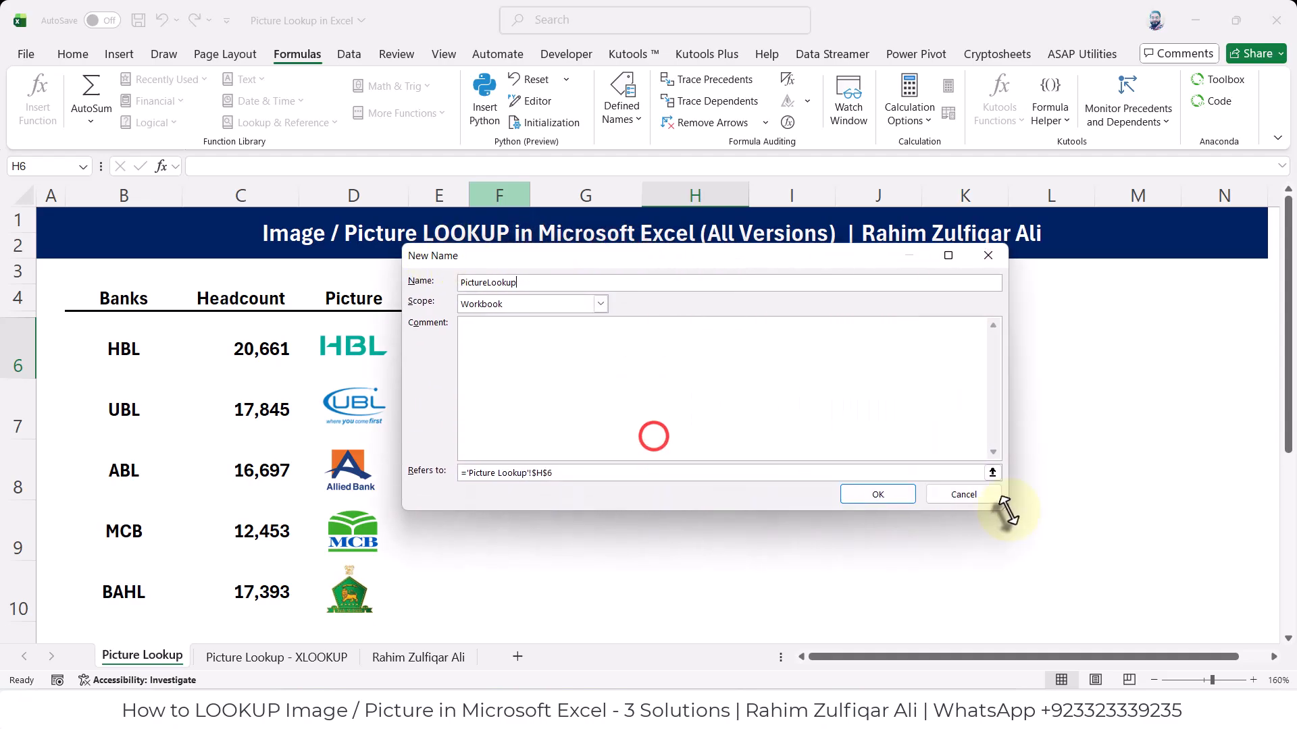
{"action": "left_click_drag", "start_coordinate": [566, 472], "coordinate": [461, 473]}
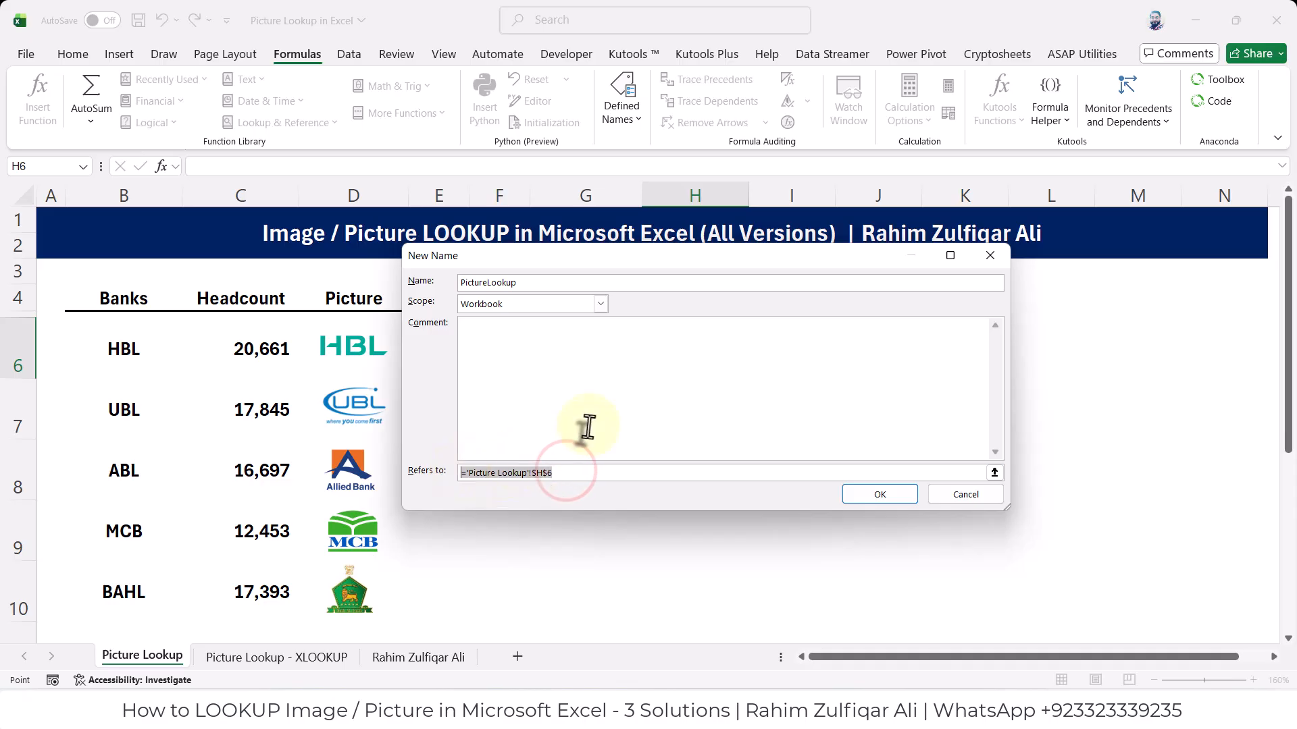
{"action": "key", "text": "Delete"}
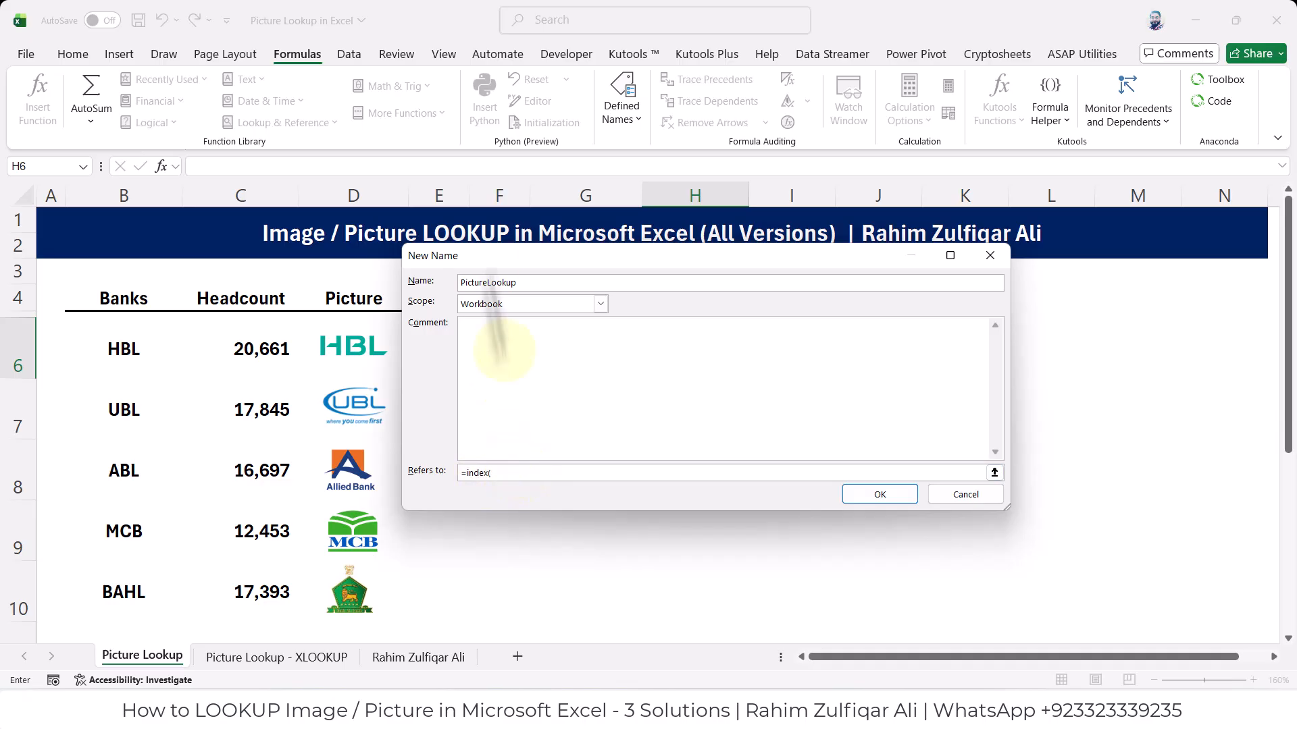
{"action": "left_click_drag", "start_coordinate": [466, 255], "coordinate": [605, 232]}
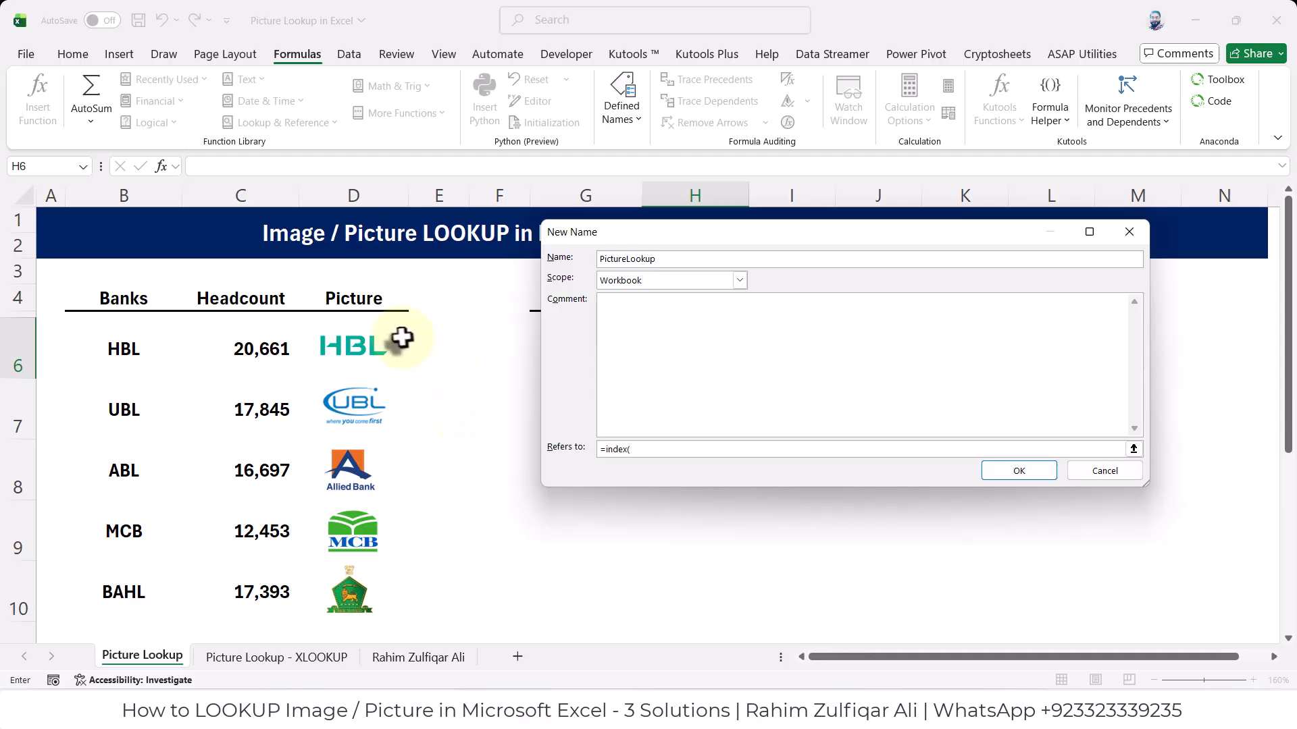
{"action": "left_click_drag", "start_coordinate": [399, 338], "coordinate": [385, 586]}
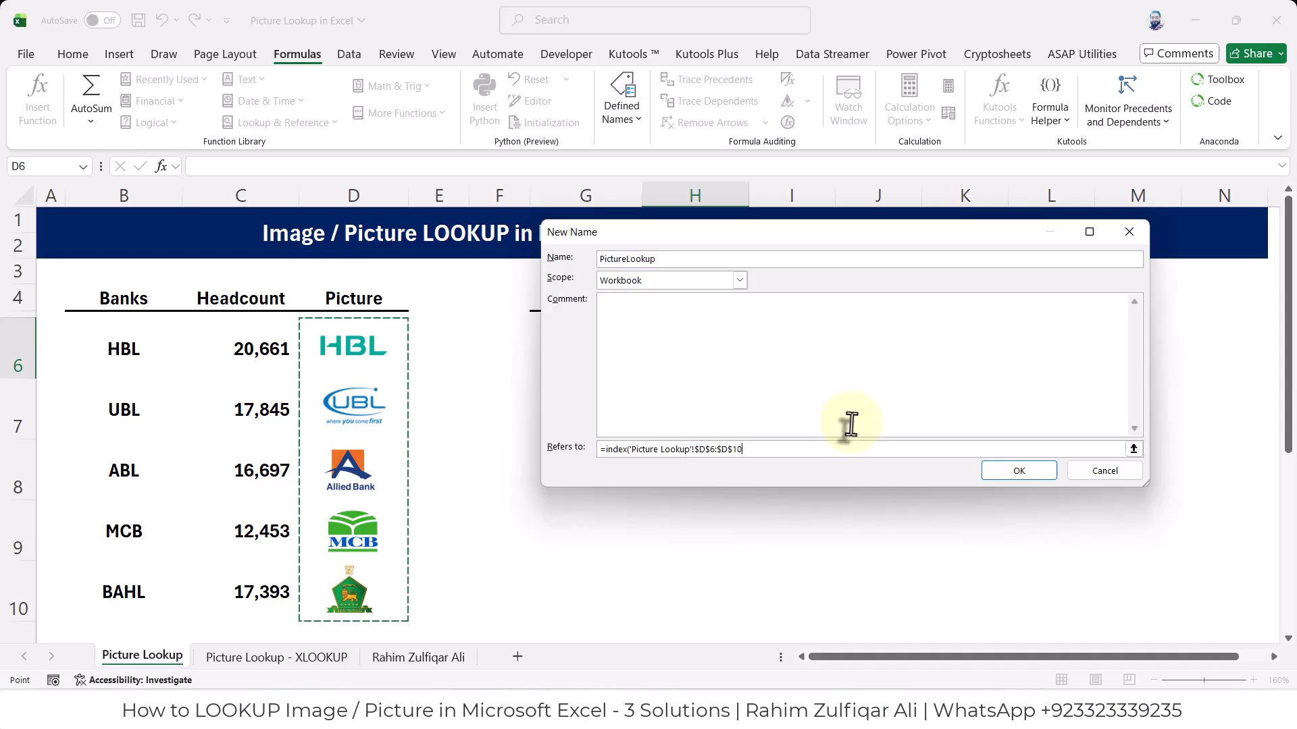
Complete the reference with a MATCH of G6 in B6:B10 using match type 0, and save the defined name.
{"action": "type", "text": ",match("}
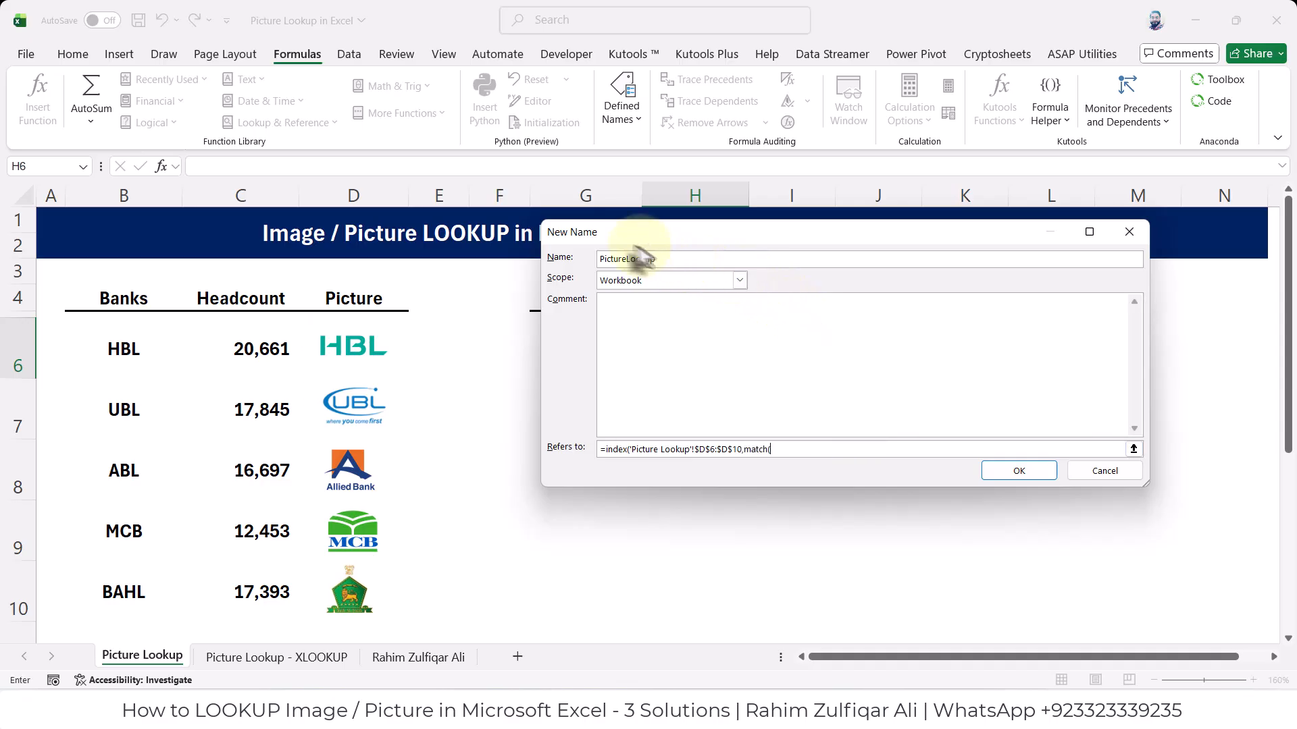
{"action": "left_click_drag", "start_coordinate": [612, 233], "coordinate": [521, 394]}
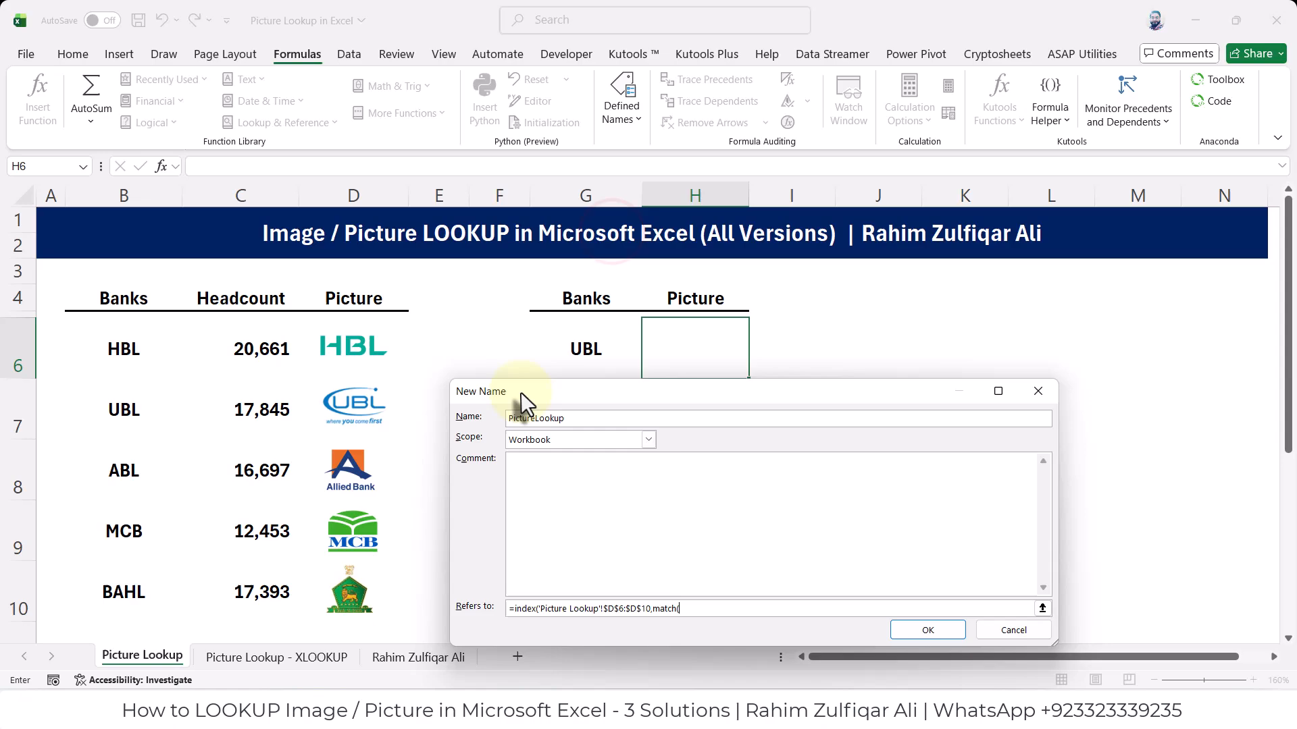
{"action": "left_click", "coordinate": [575, 343]}
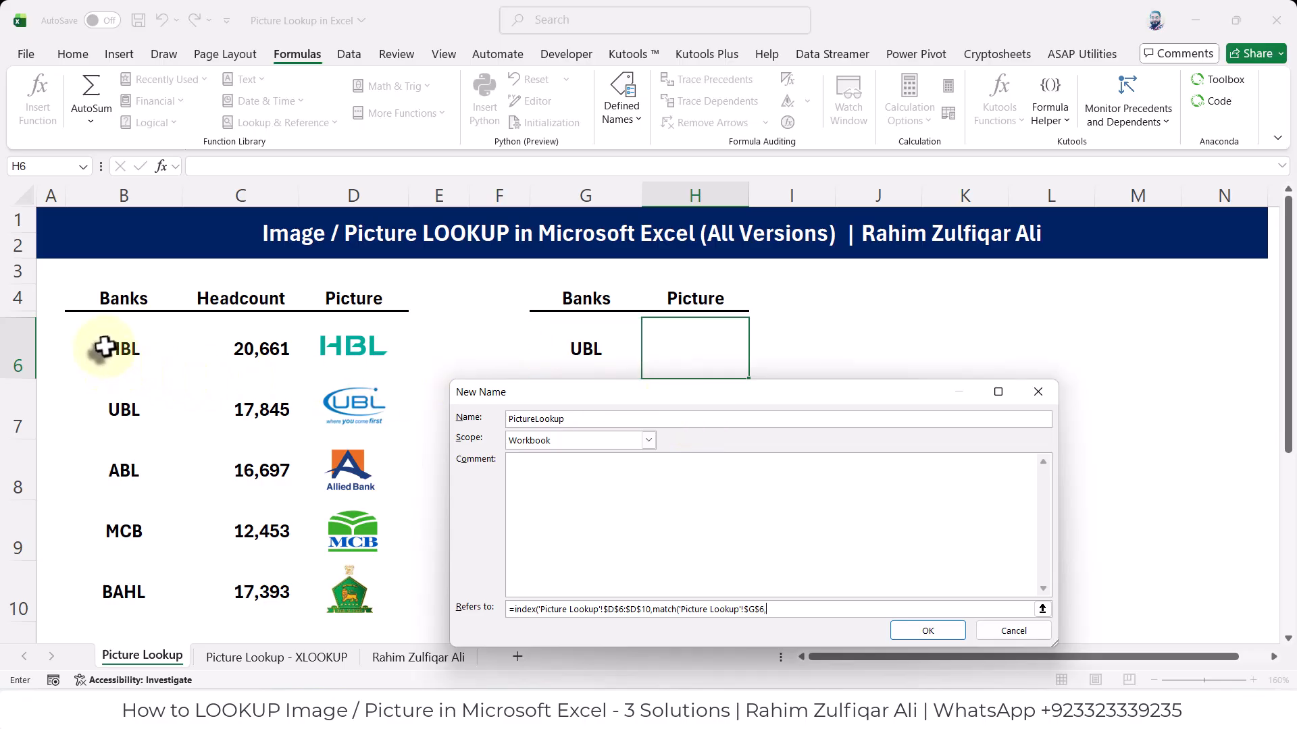
{"action": "left_click_drag", "start_coordinate": [105, 346], "coordinate": [108, 578]}
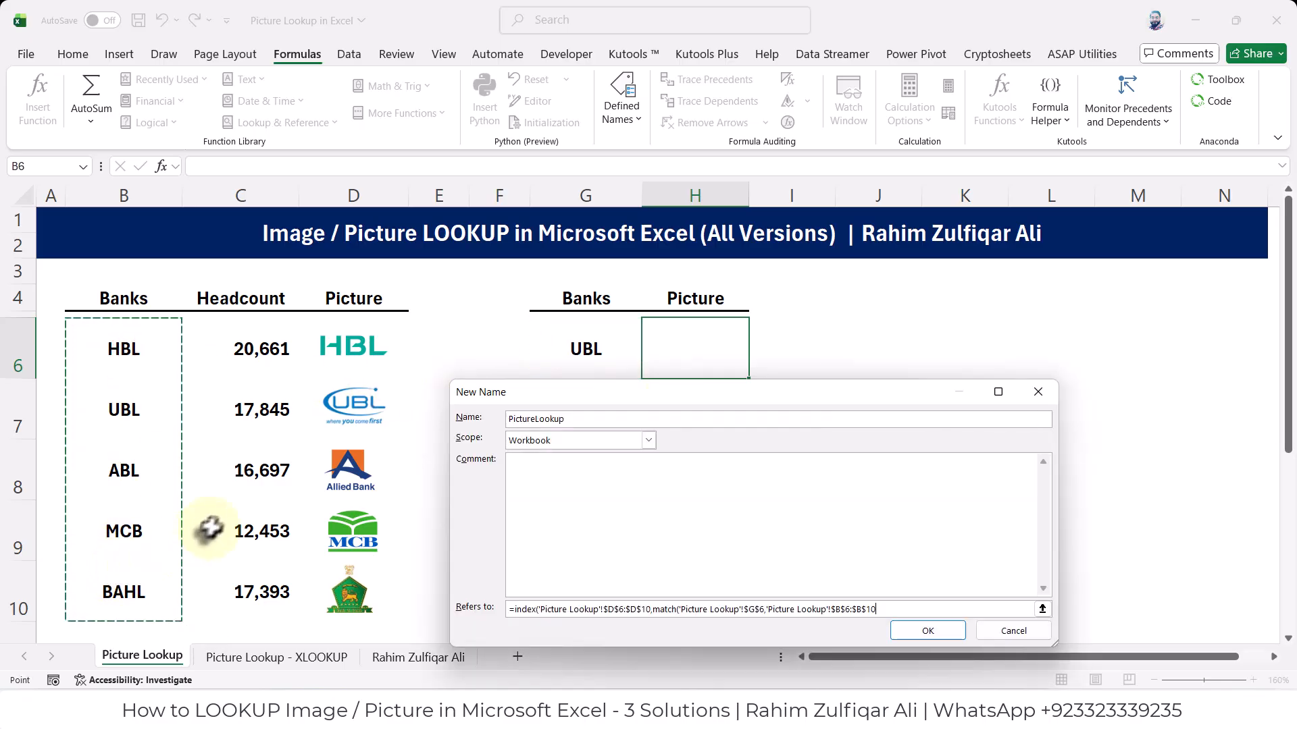
{"action": "type", "text": ","}
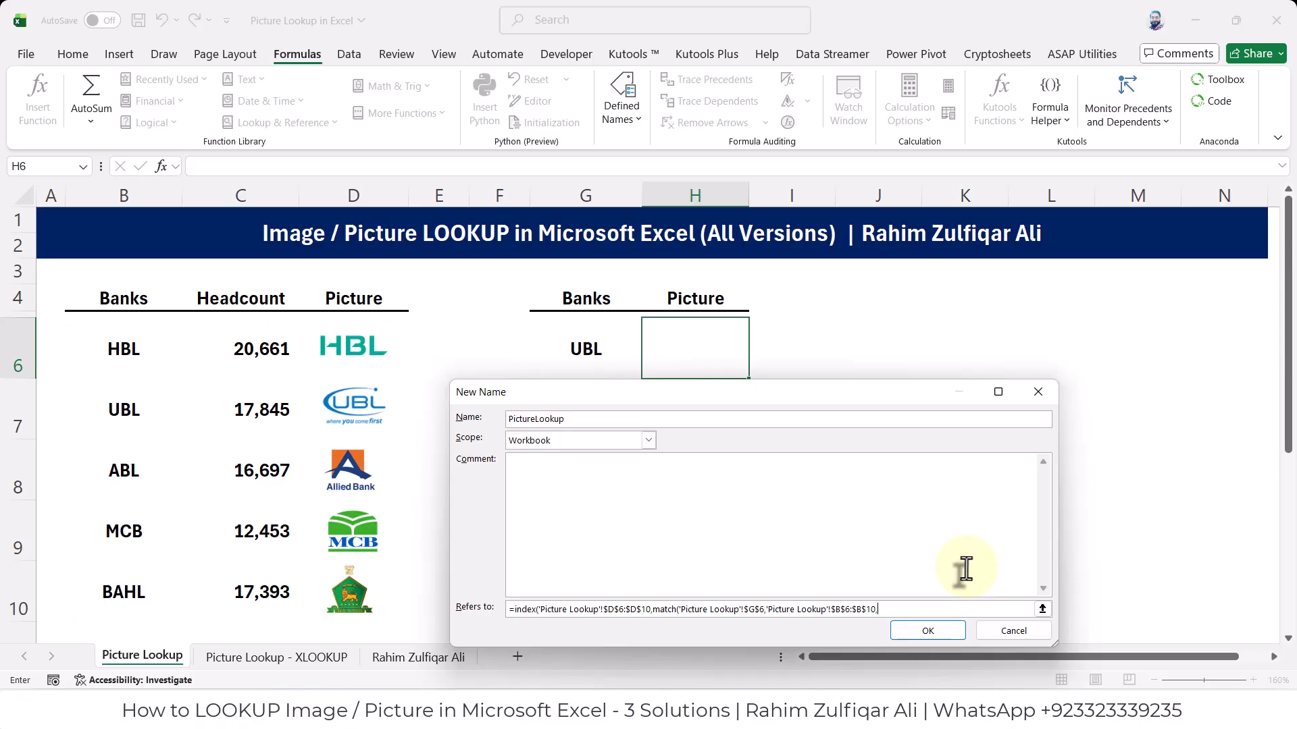
{"action": "left_click_drag", "start_coordinate": [774, 394], "coordinate": [725, 344]}
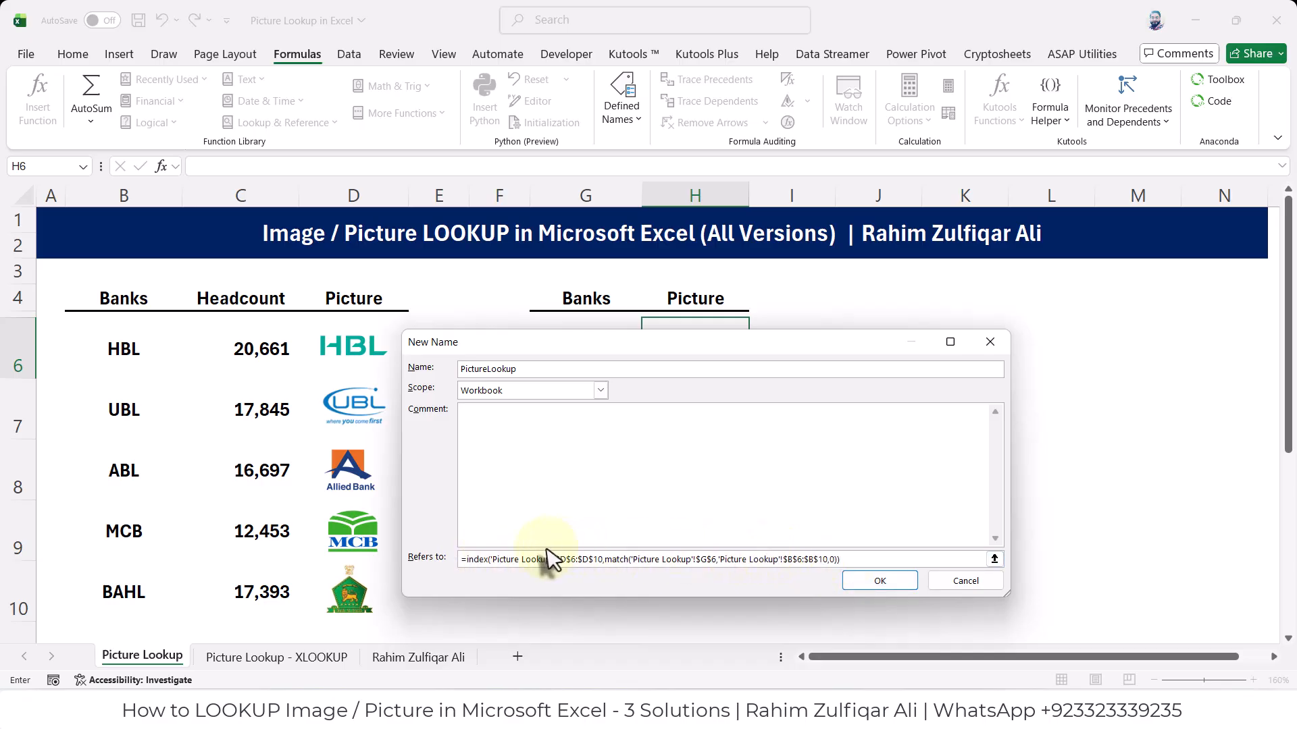
{"action": "type", "text": ")"}
{"action": "left_click", "coordinate": [881, 582]}
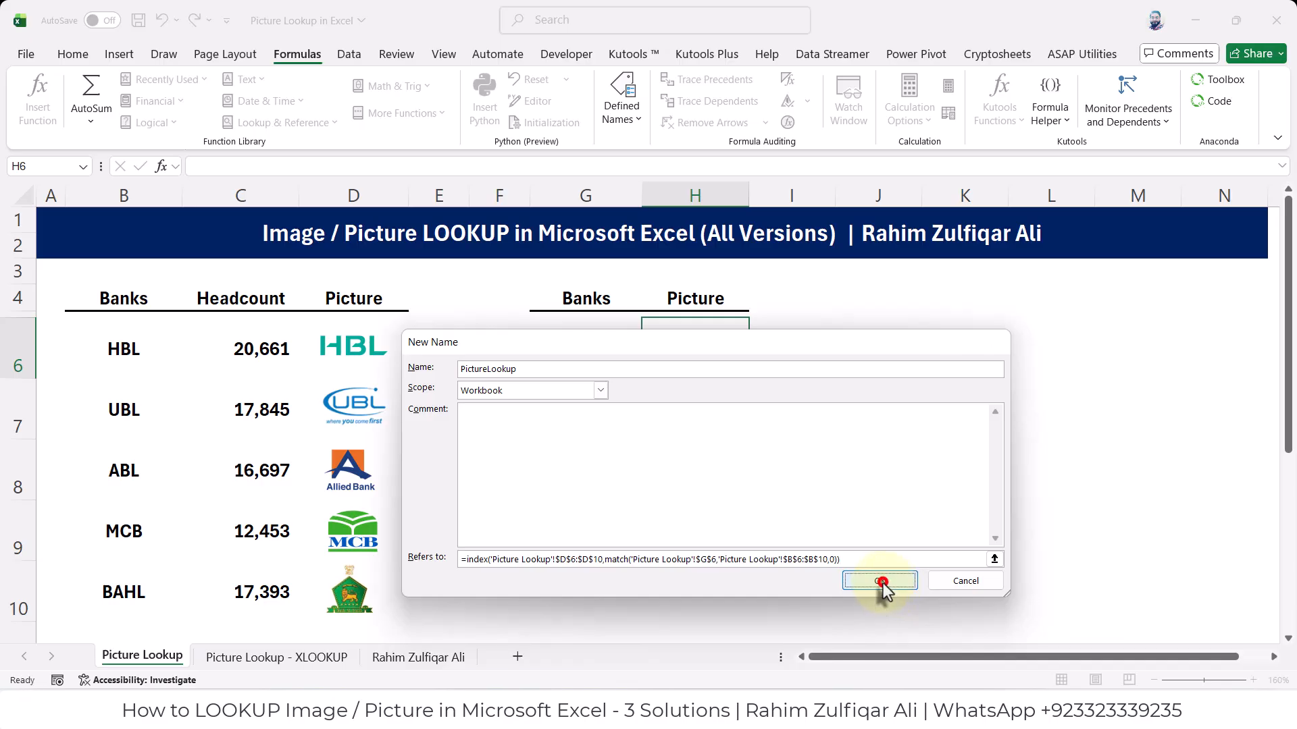
{"action": "left_click", "coordinate": [875, 626]}
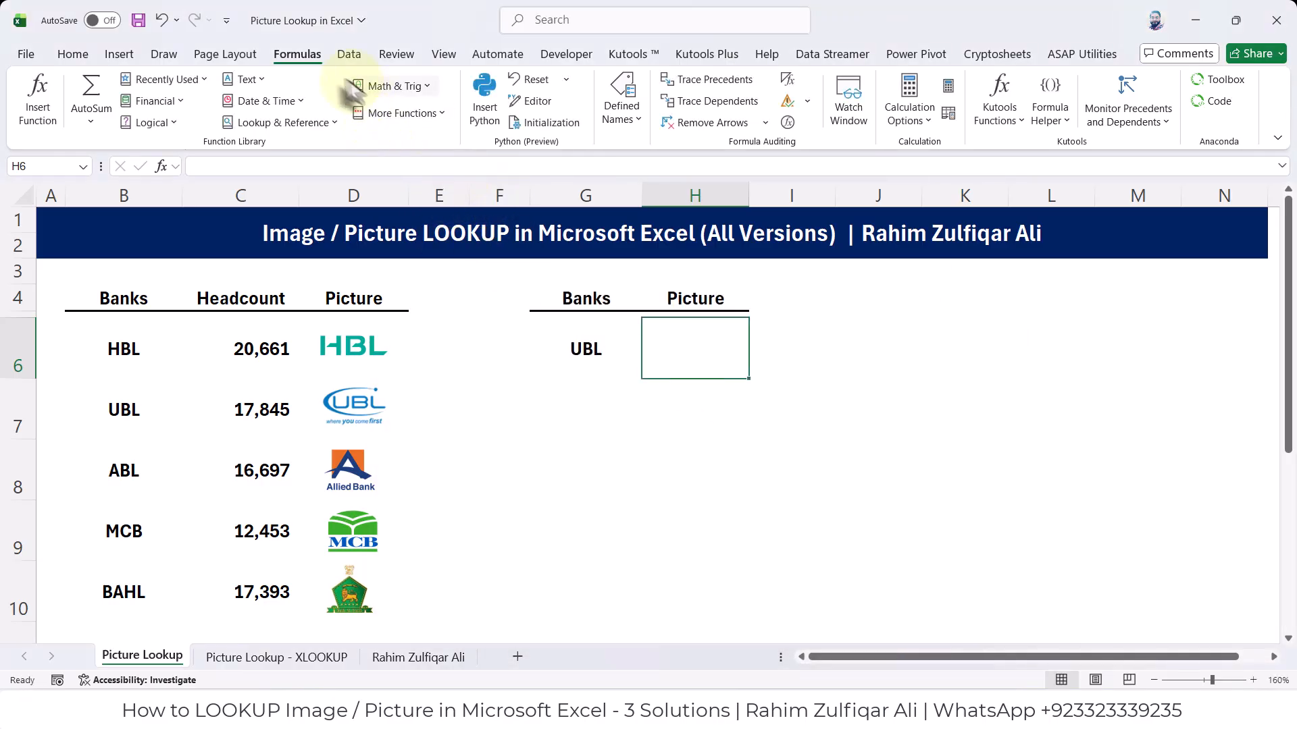
Review the PictureLookup name and its formula in the Name Manager.
{"action": "left_click", "coordinate": [621, 116]}
{"action": "left_click", "coordinate": [618, 180]}
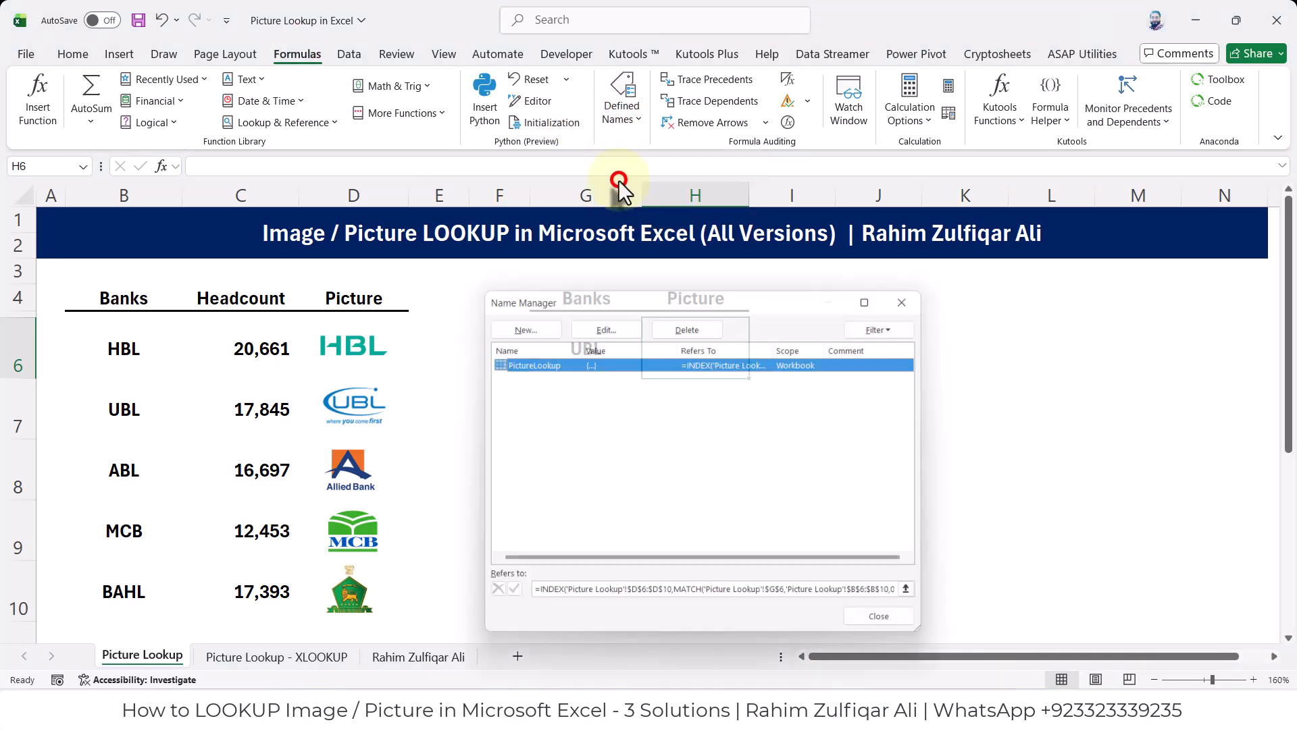
{"action": "left_click_drag", "start_coordinate": [569, 289], "coordinate": [596, 191]}
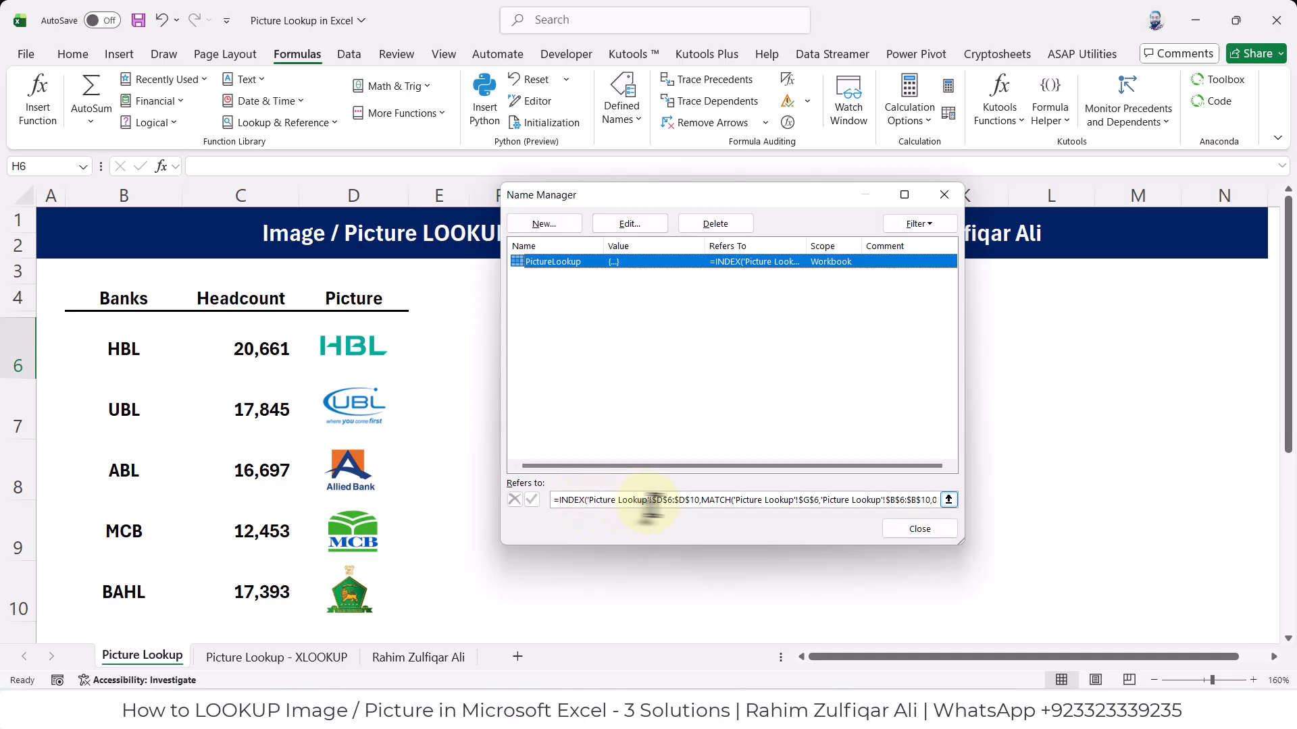
{"action": "left_click", "coordinate": [896, 527]}
Copy the empty cell H6 and paste it over itself as a linked picture.
{"action": "left_click", "coordinate": [684, 404]}
{"action": "left_click", "coordinate": [687, 345]}
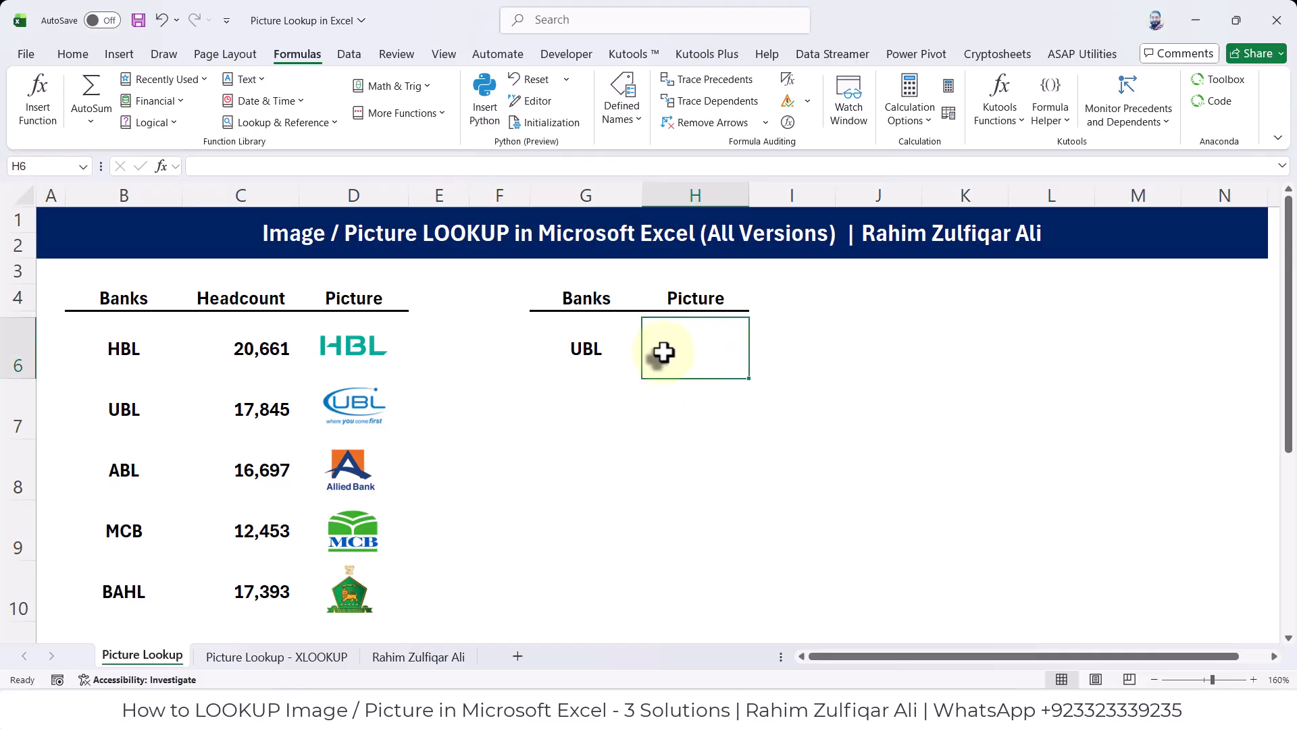
{"action": "key", "text": "ctrl+c"}
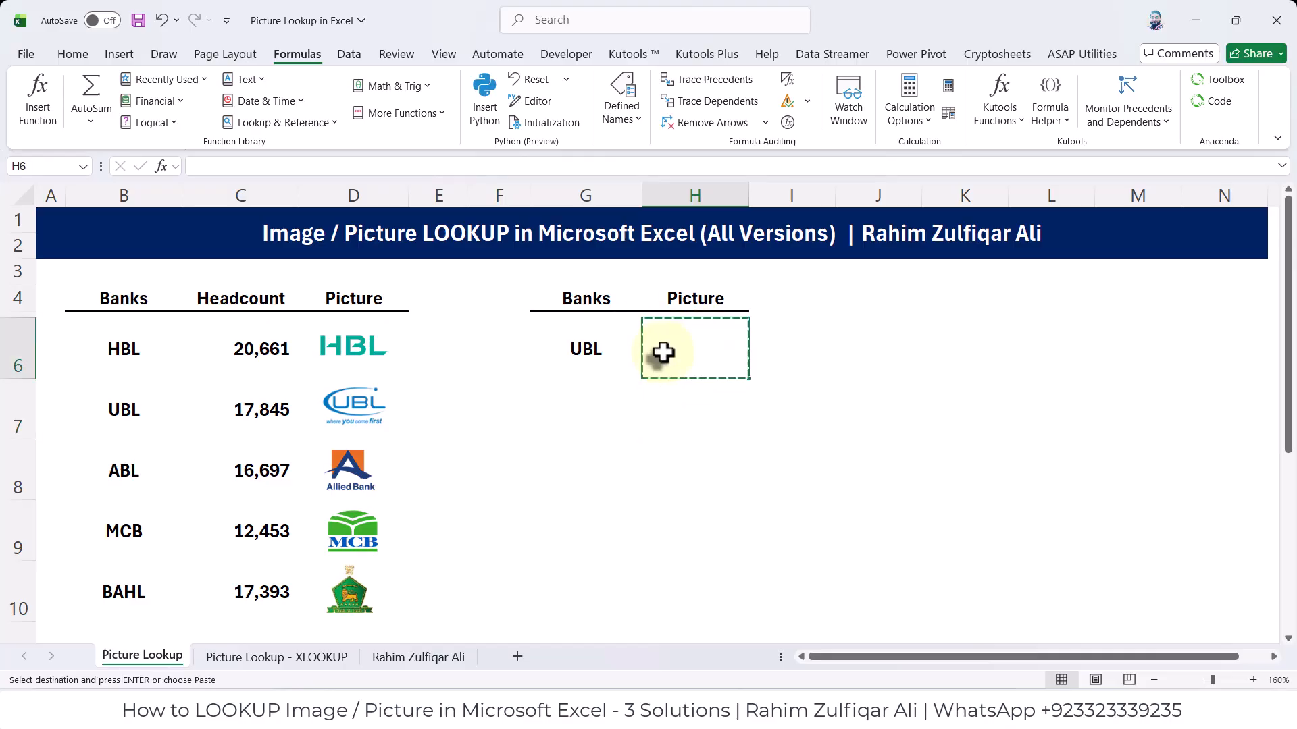
{"action": "left_click", "coordinate": [64, 51]}
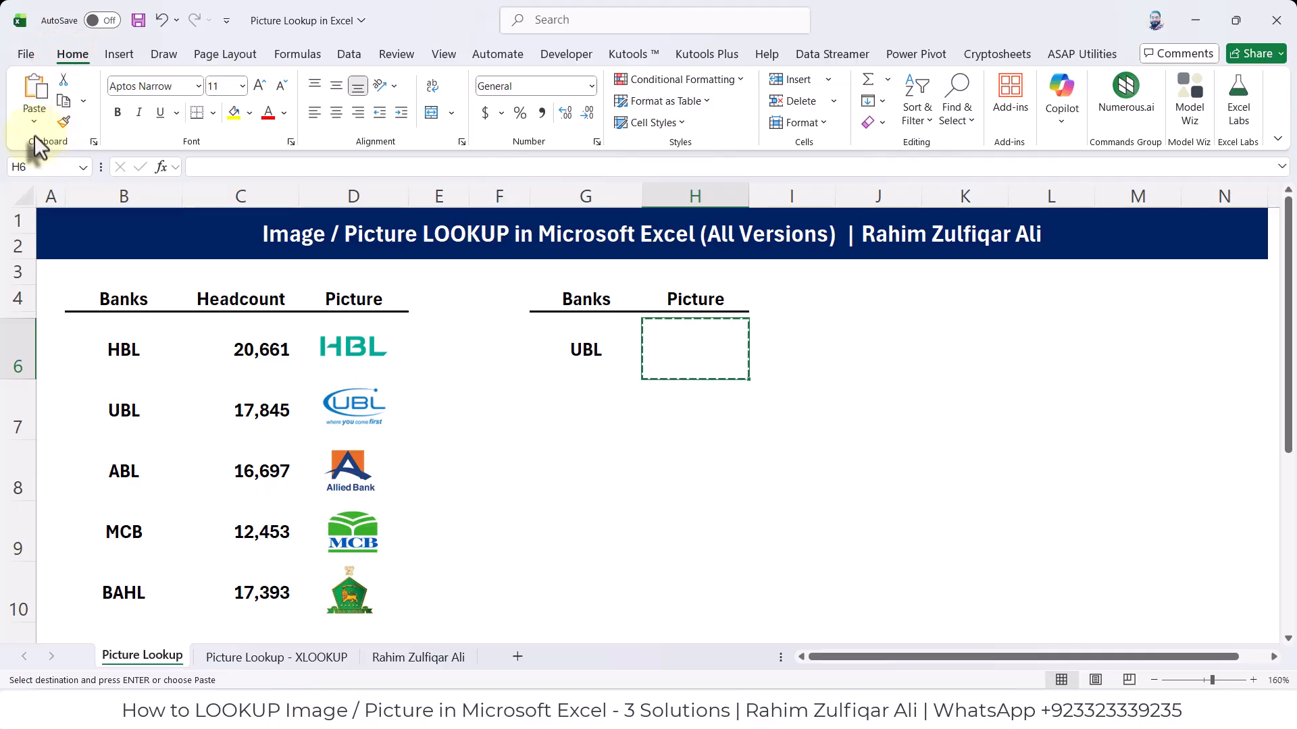
{"action": "left_click", "coordinate": [34, 124]}
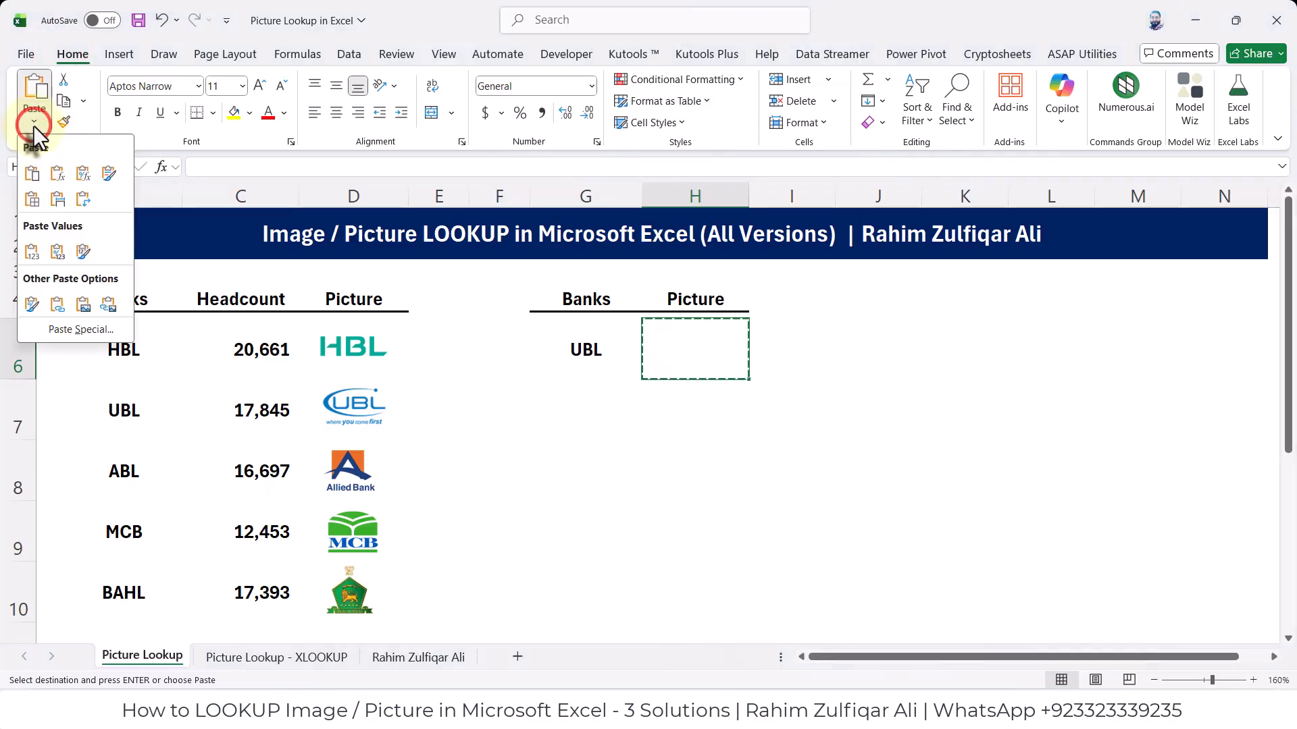
{"action": "left_click", "coordinate": [108, 302]}
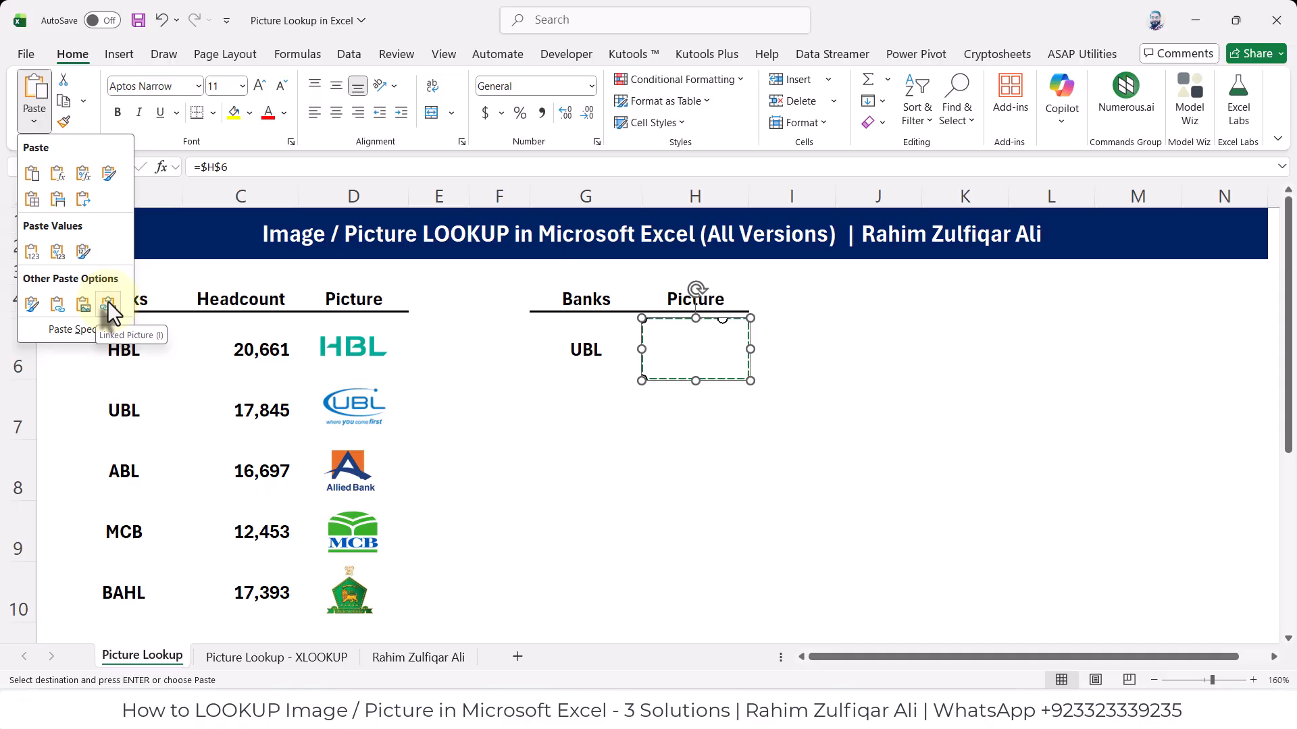
Position the pasted linked picture over cell H6 beside the bank selector and clear the copy selection.
{"action": "left_click", "coordinate": [107, 301]}
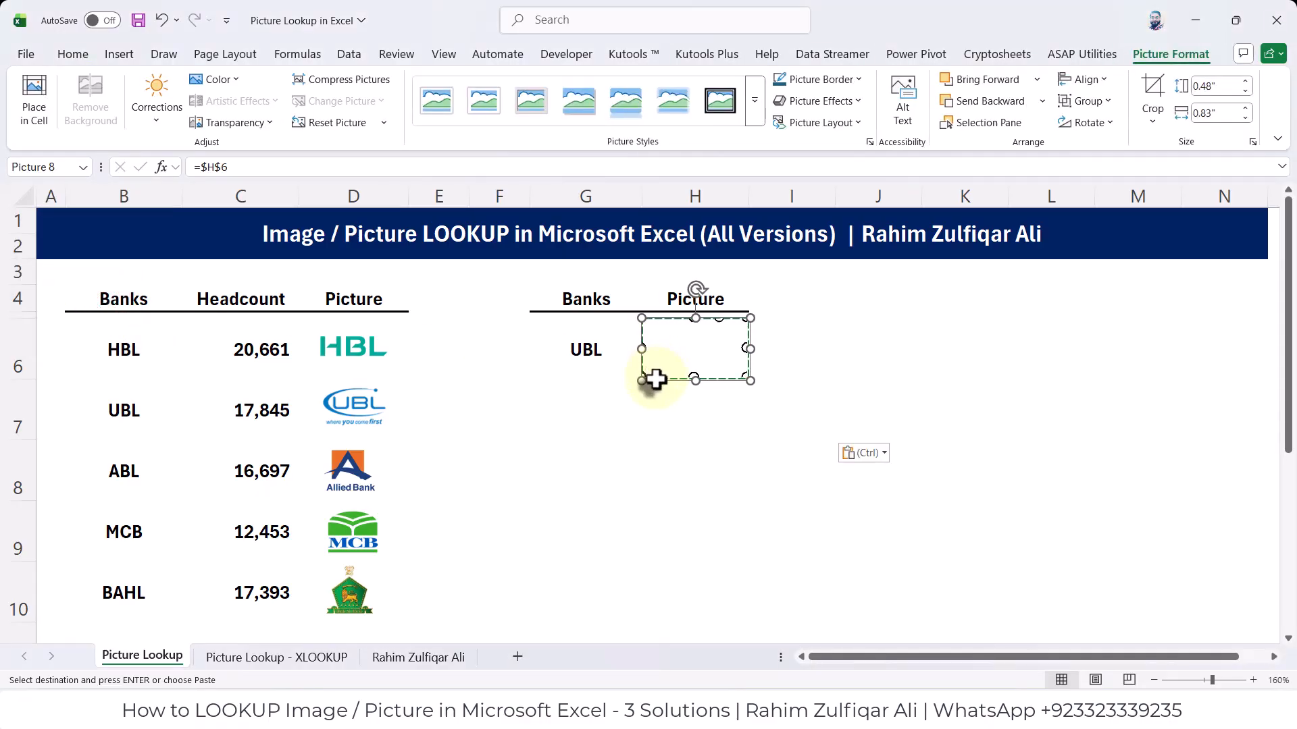
{"action": "left_click", "coordinate": [582, 413]}
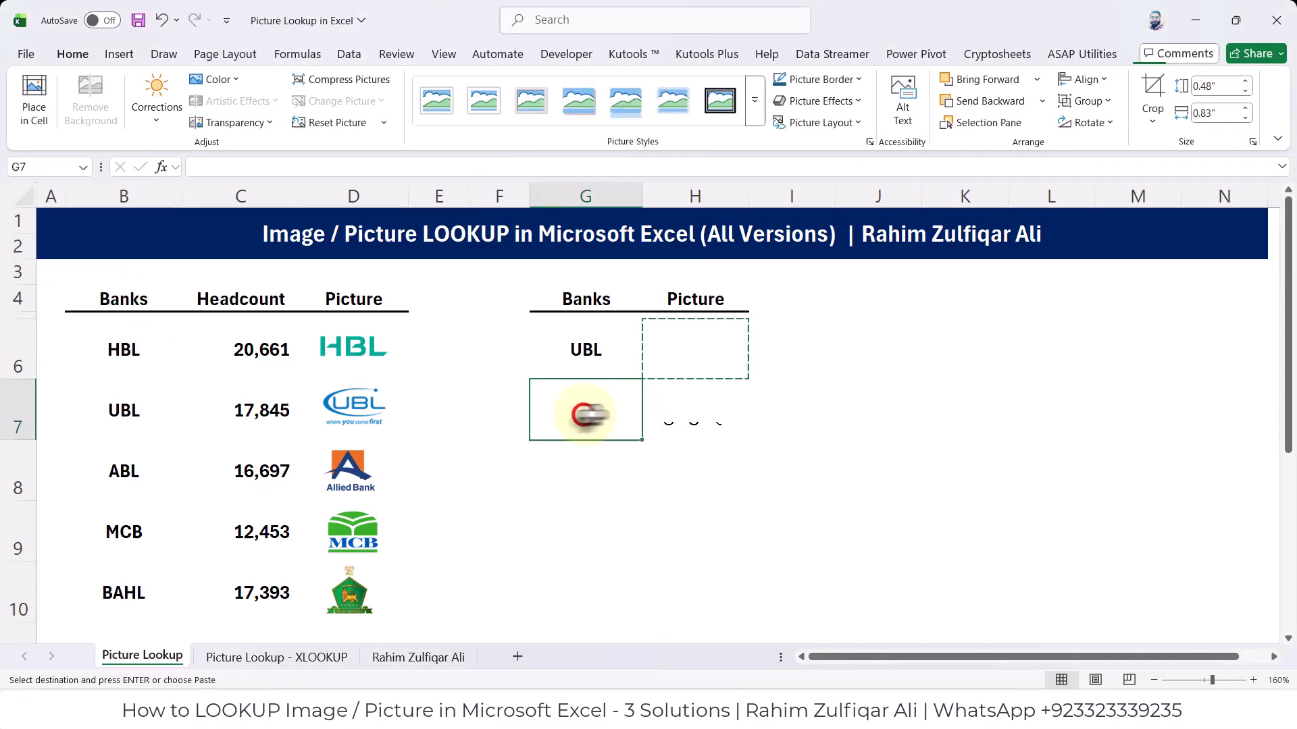
{"action": "left_click", "coordinate": [668, 405]}
{"action": "key", "text": "Escape"}
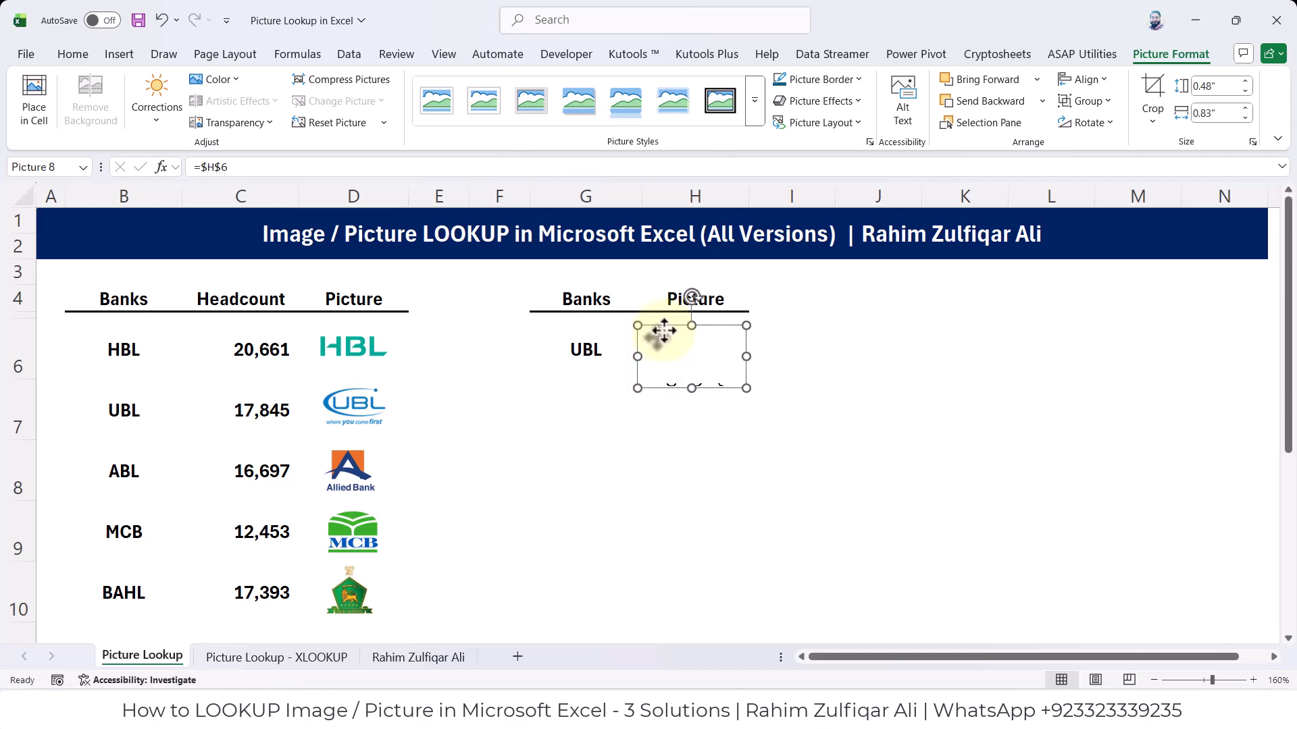
{"action": "left_click_drag", "start_coordinate": [665, 325], "coordinate": [666, 325]}
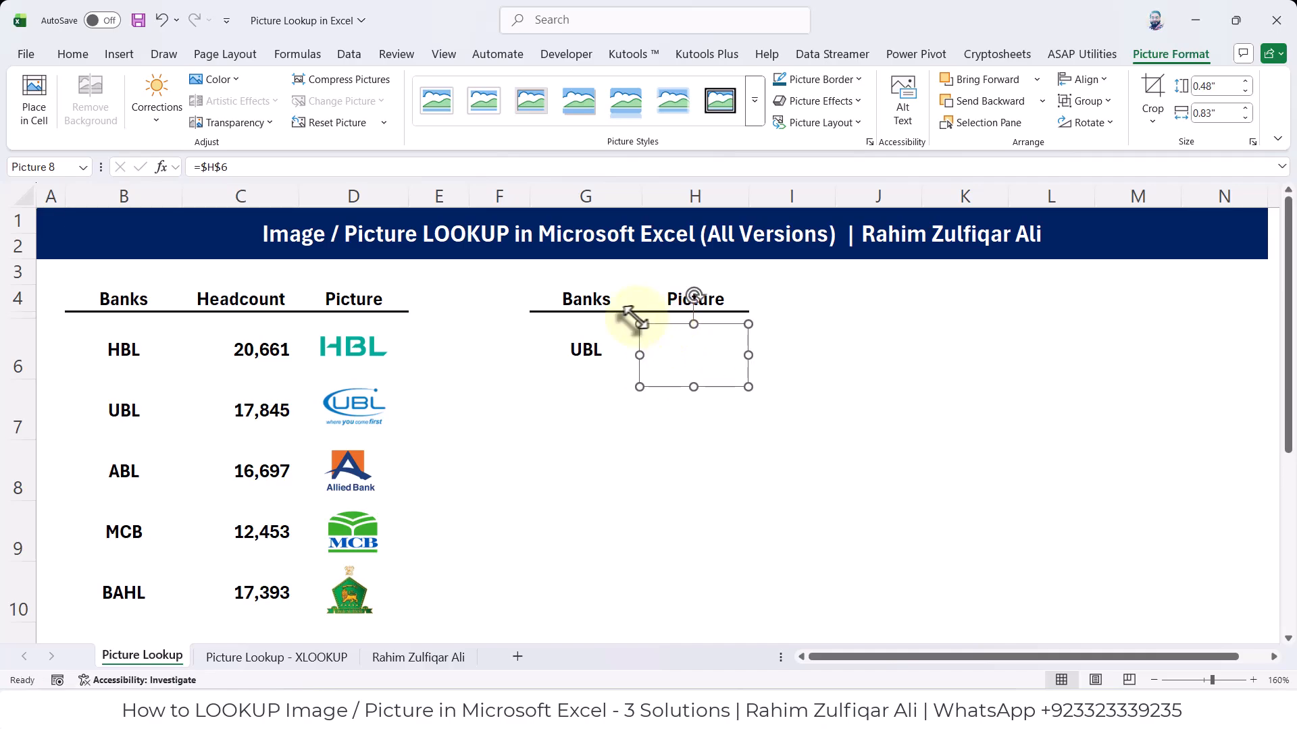
Replace the linked picture's reference with =PictureLookup and nudge the picture slightly up and left over H6.
{"action": "double_click", "coordinate": [247, 167]}
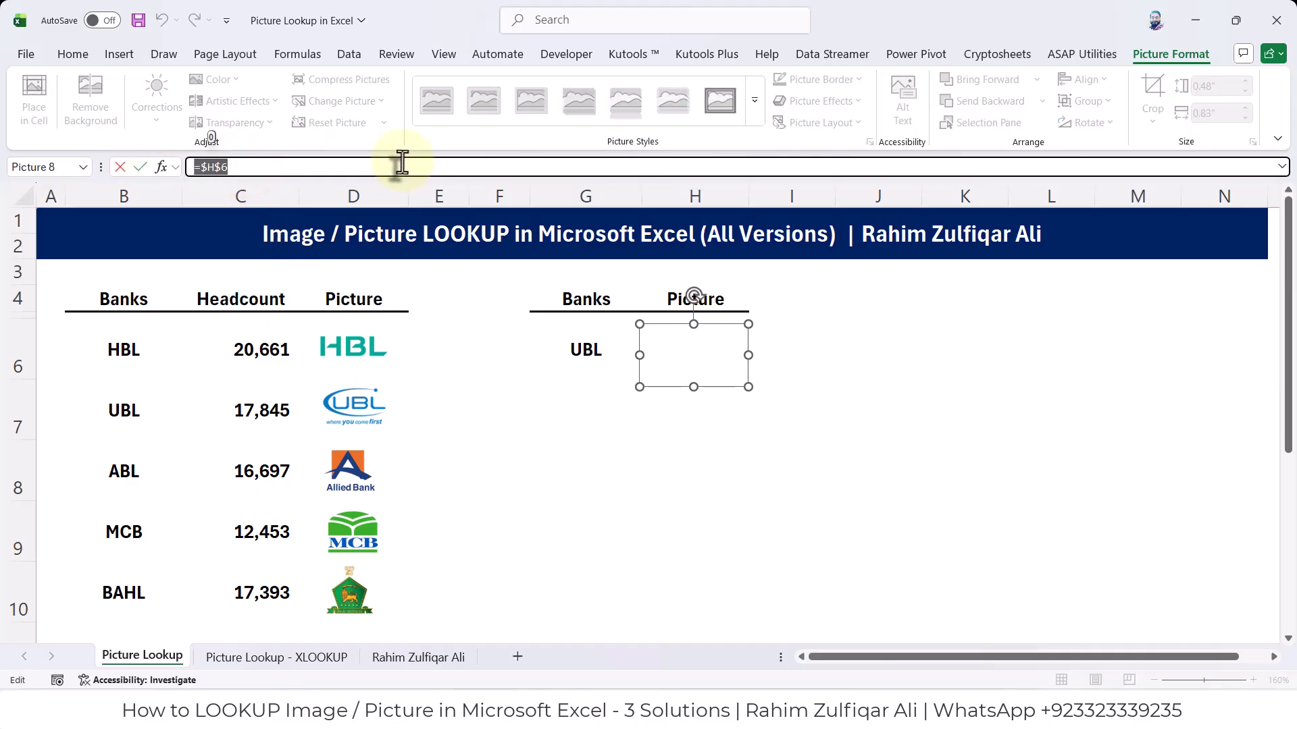
{"action": "type", "text": "=pic"}
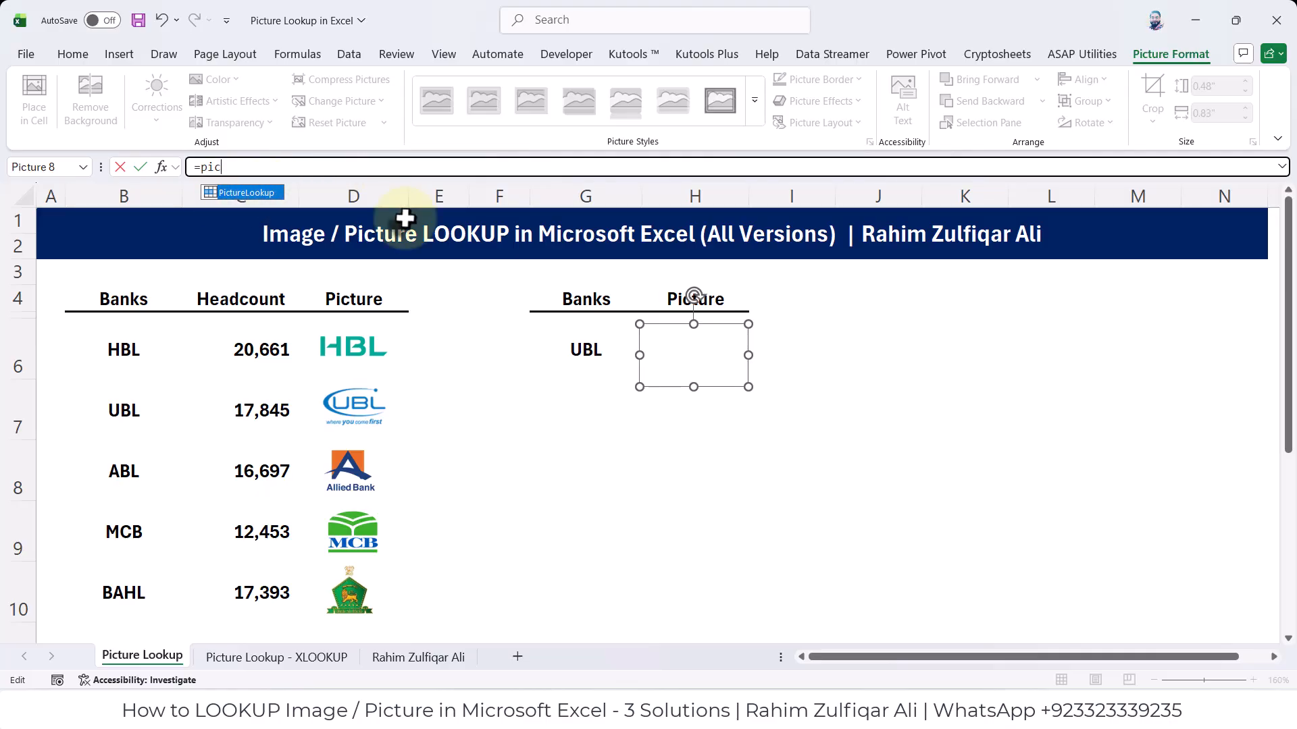
{"action": "key", "text": "Tab"}
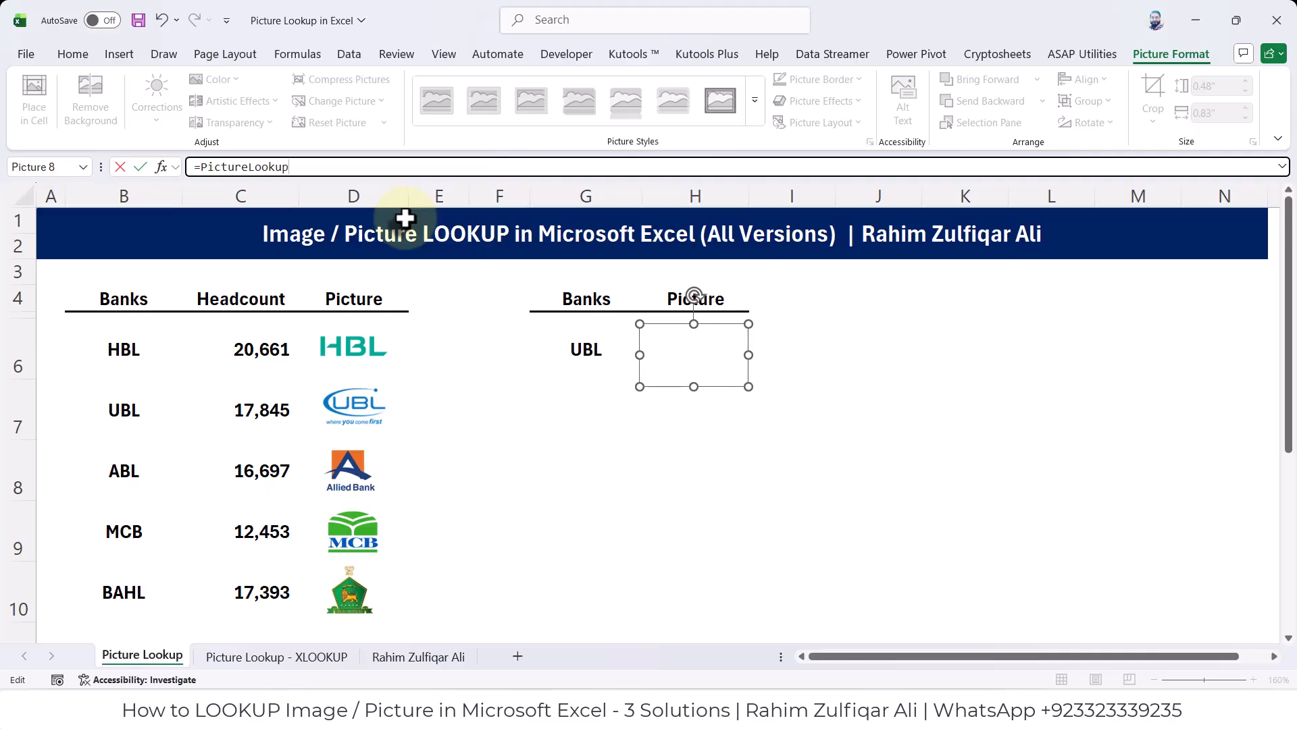
{"action": "key", "text": "Return"}
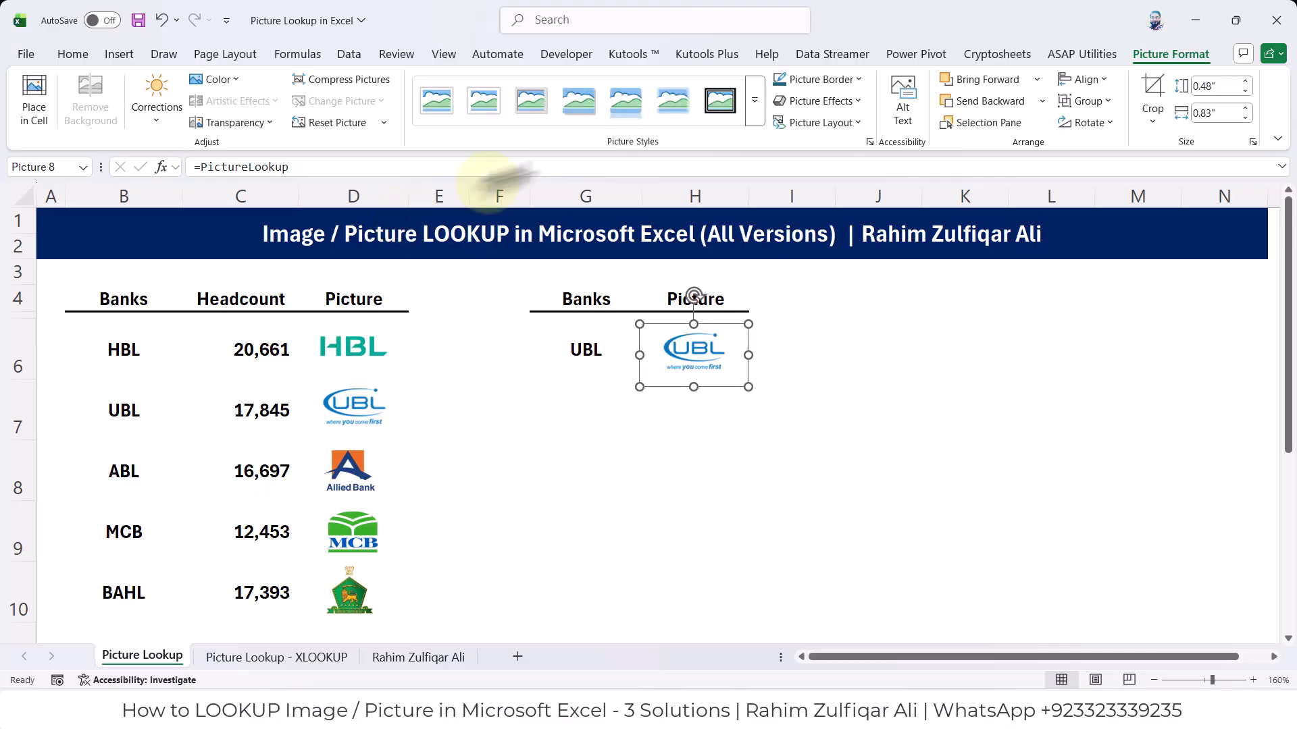
{"action": "left_click", "coordinate": [587, 349]}
{"action": "left_click", "coordinate": [693, 351]}
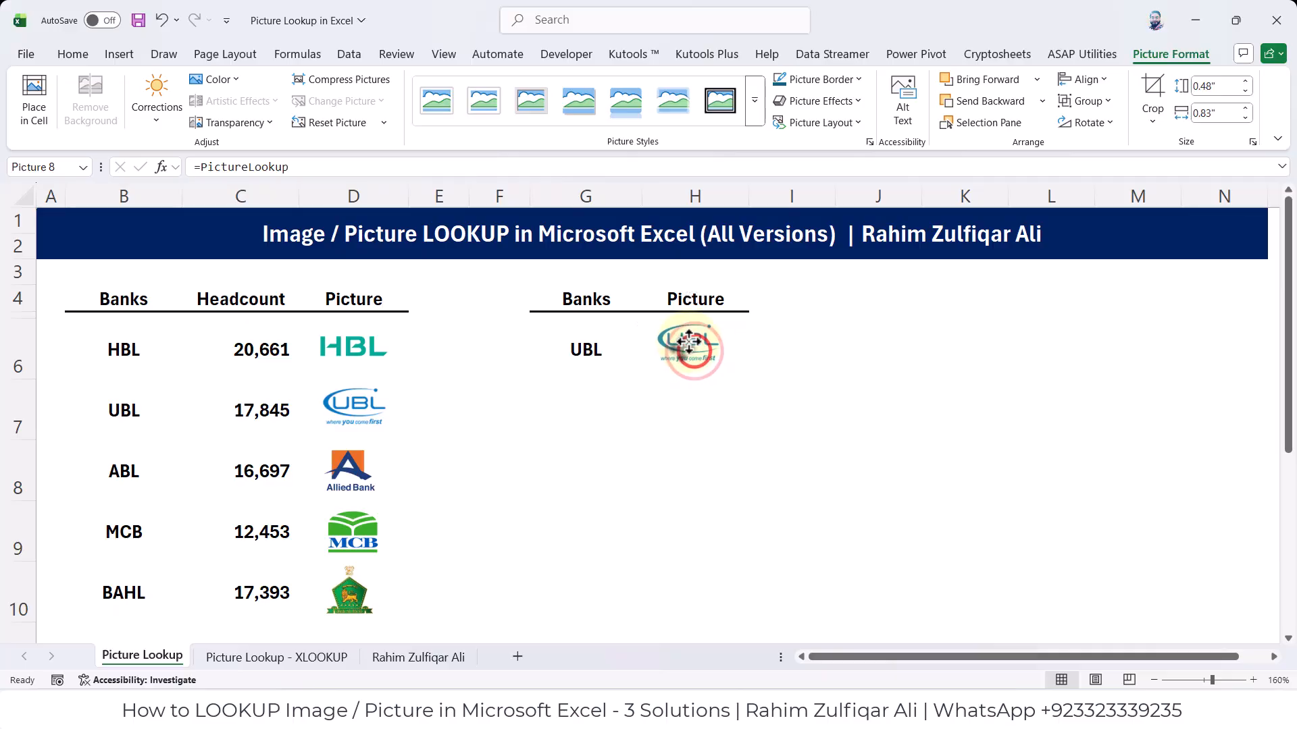
Test the picture lookup by choosing ABL, HBL, MCB and UBL in turn as the bank in G6.
{"action": "left_click", "coordinate": [586, 353]}
{"action": "left_click", "coordinate": [649, 372]}
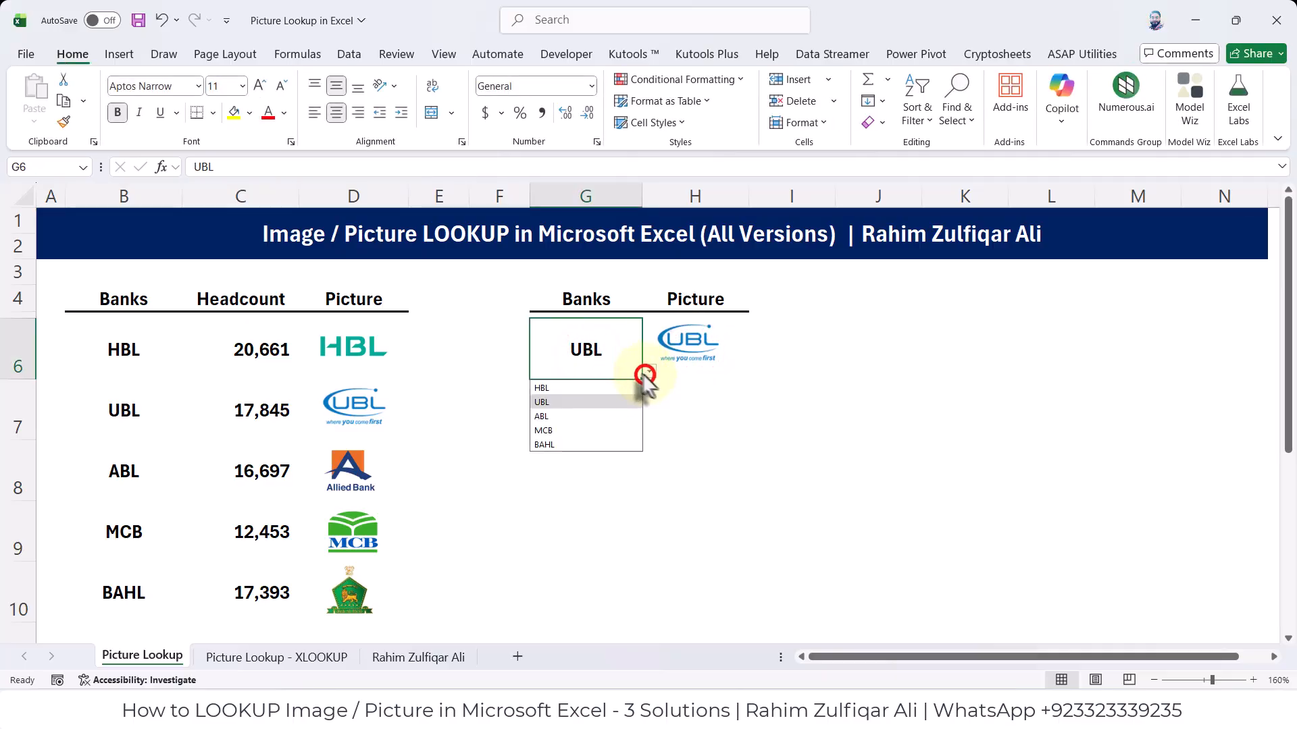
{"action": "left_click", "coordinate": [560, 420]}
{"action": "left_click", "coordinate": [647, 374]}
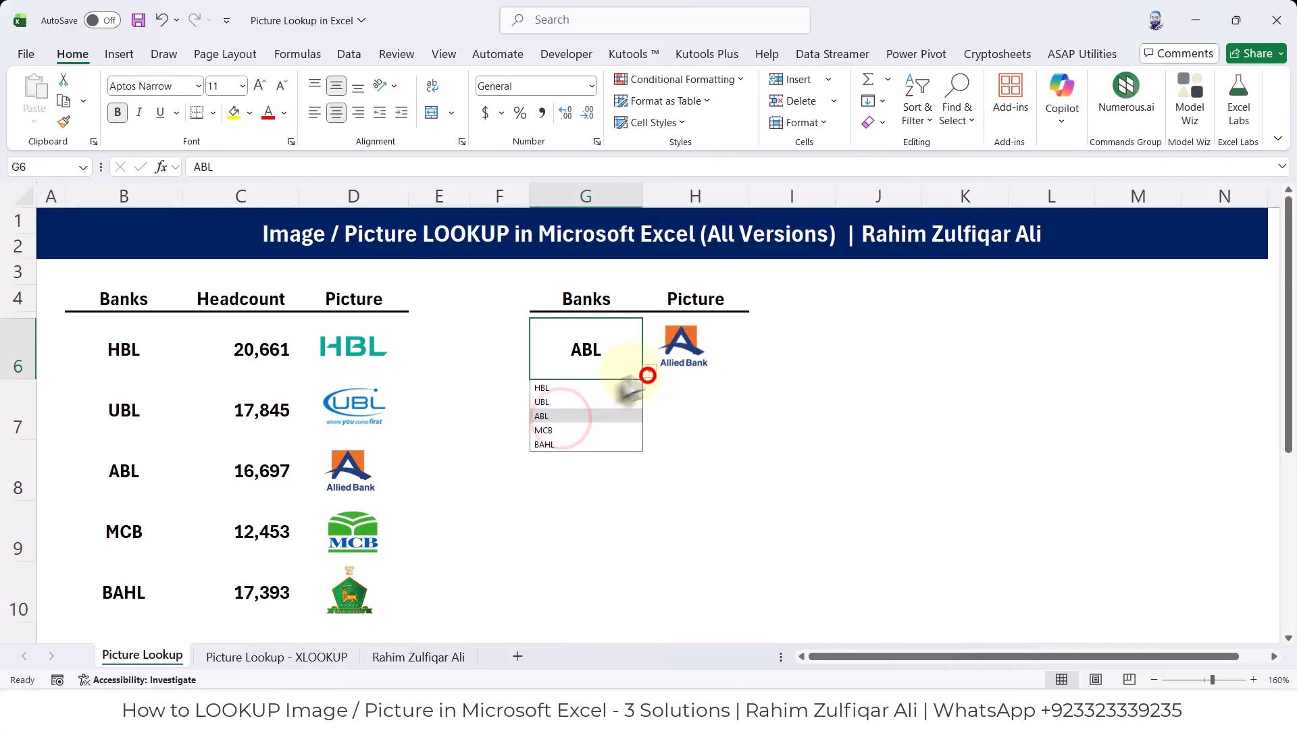
{"action": "left_click", "coordinate": [582, 389]}
{"action": "left_click", "coordinate": [646, 375]}
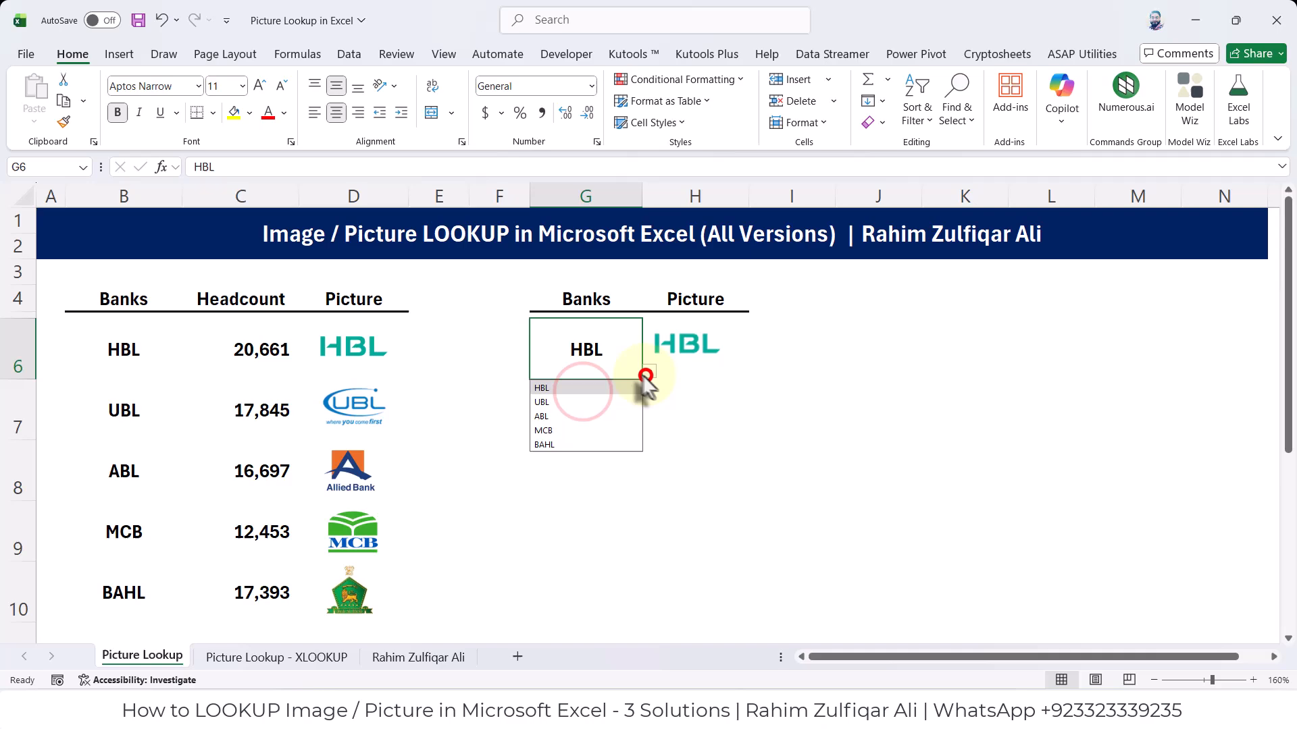
{"action": "left_click", "coordinate": [570, 427]}
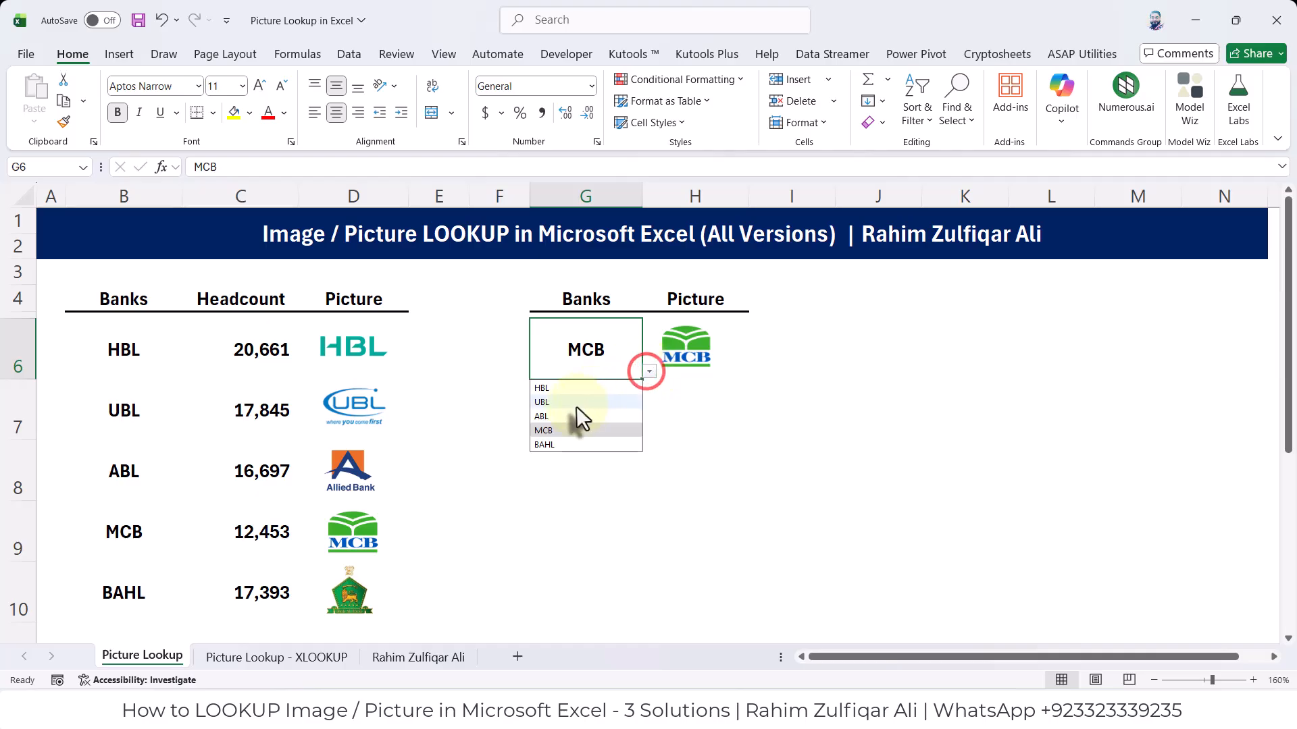
{"action": "left_click", "coordinate": [568, 402]}
{"action": "left_click", "coordinate": [478, 367]}
{"action": "left_click", "coordinate": [678, 366]}
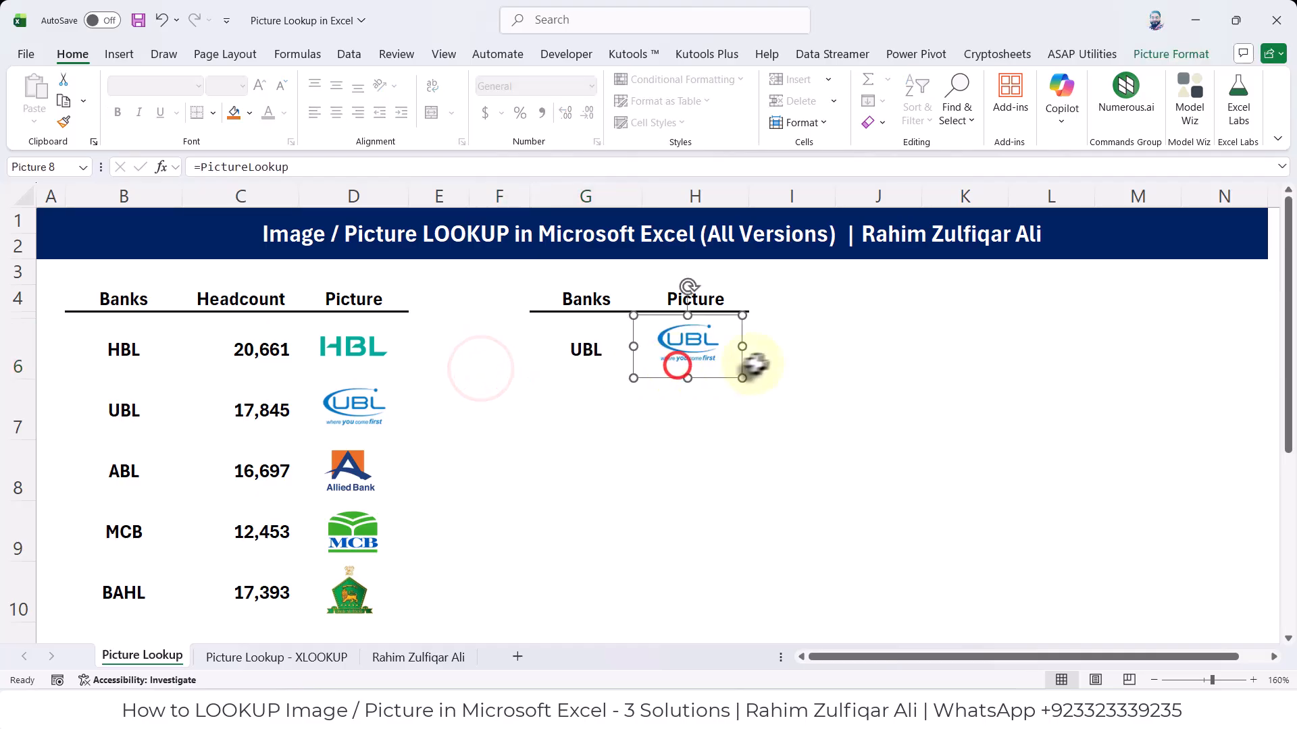
{"action": "left_click", "coordinate": [760, 359]}
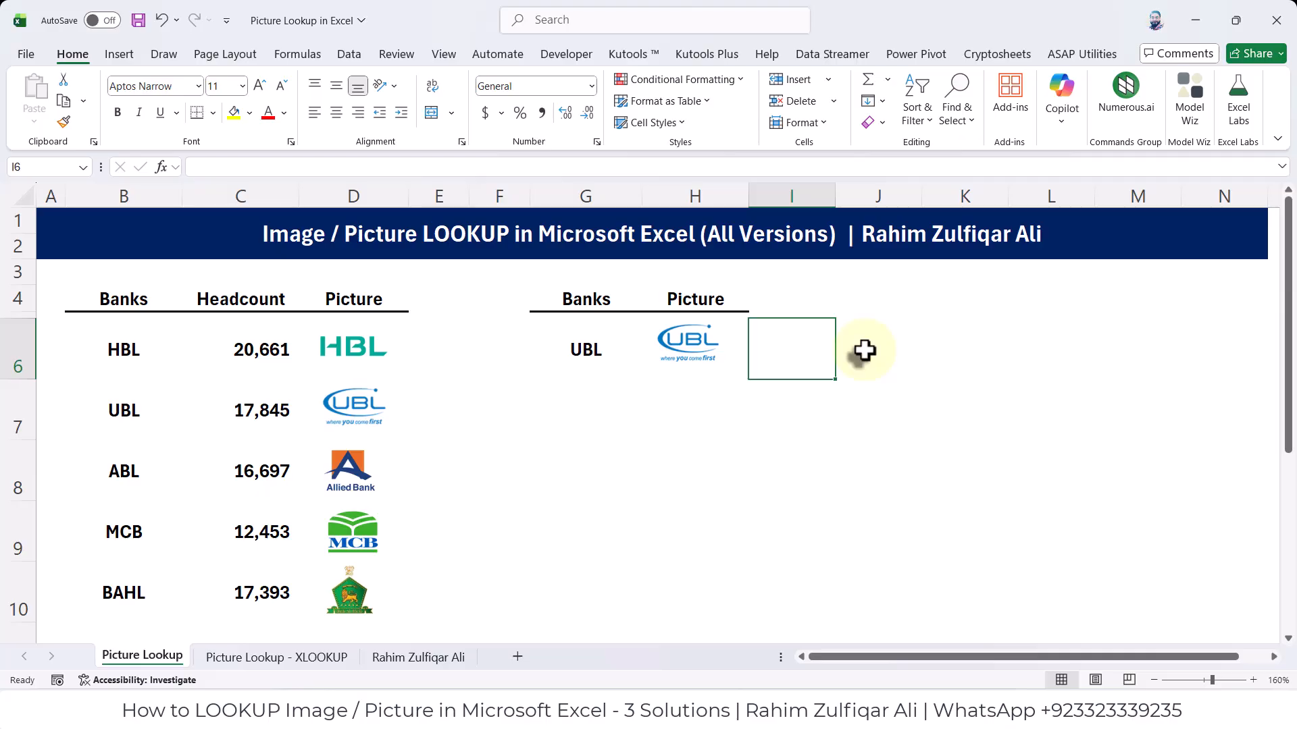
On the Picture Lookup - XLOOKUP sheet, enter =XLOOKUP(G6,B6:B10,D6:D10) in cell H6.
{"action": "left_click", "coordinate": [299, 658]}
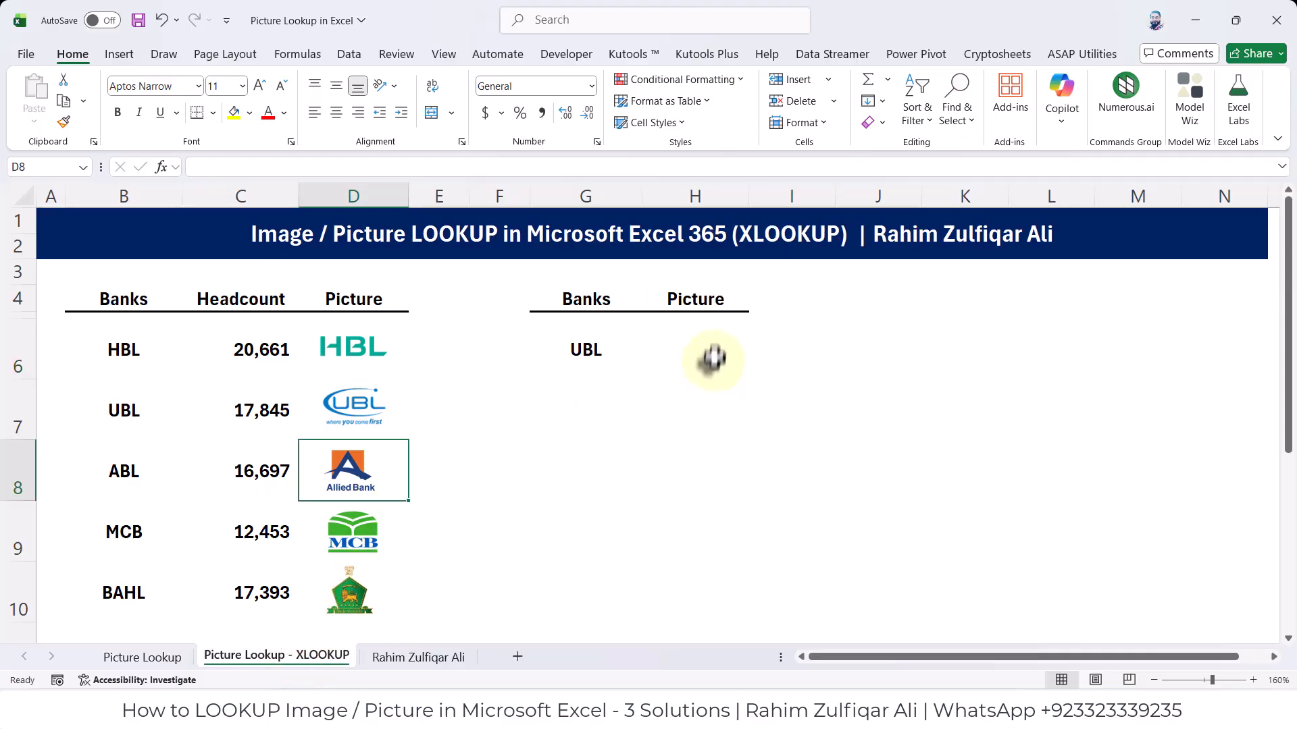
{"action": "left_click", "coordinate": [631, 223]}
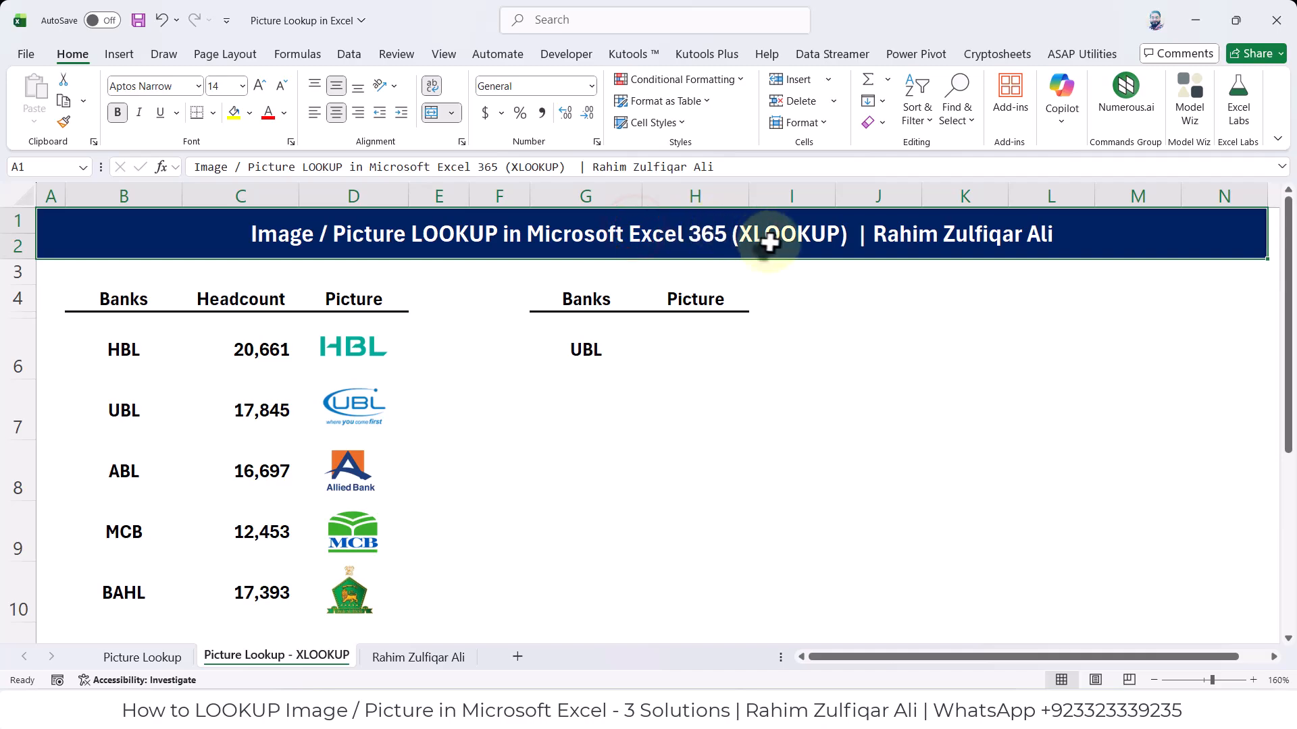
{"action": "left_click", "coordinate": [683, 357]}
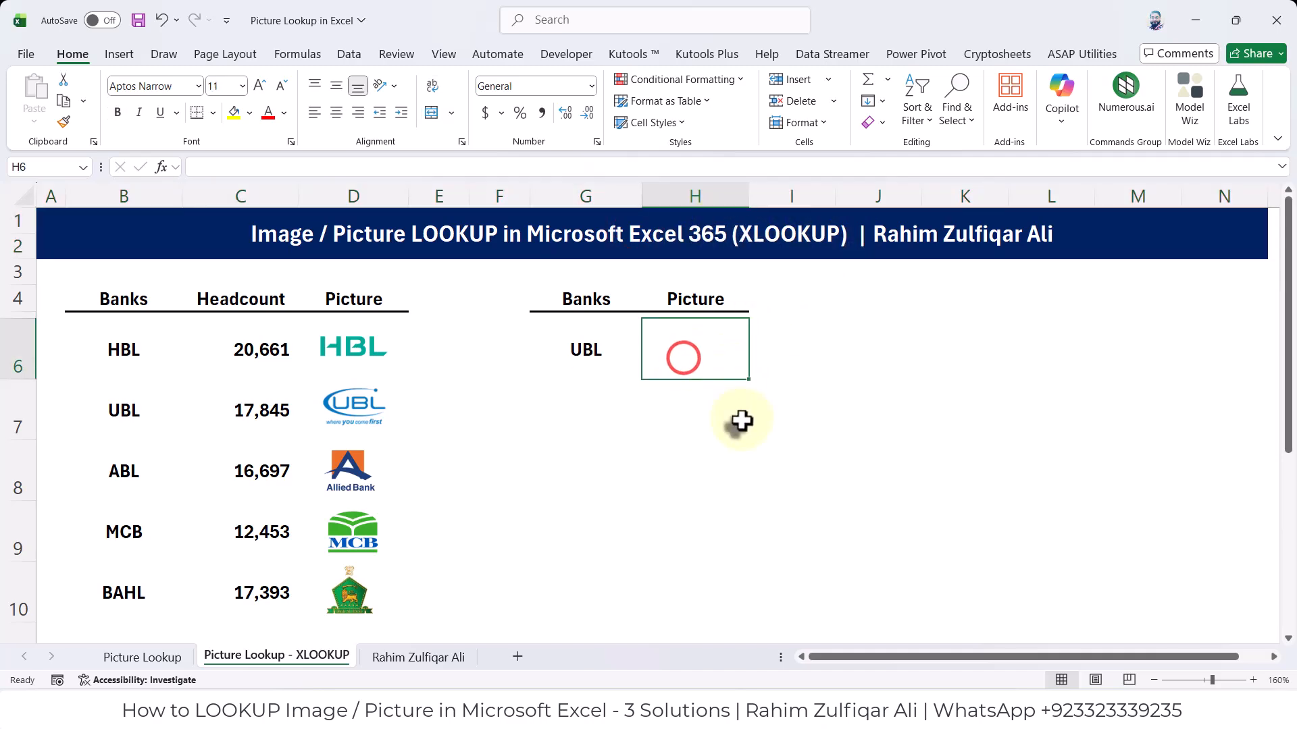
{"action": "type", "text": "=XLOOKUP("}
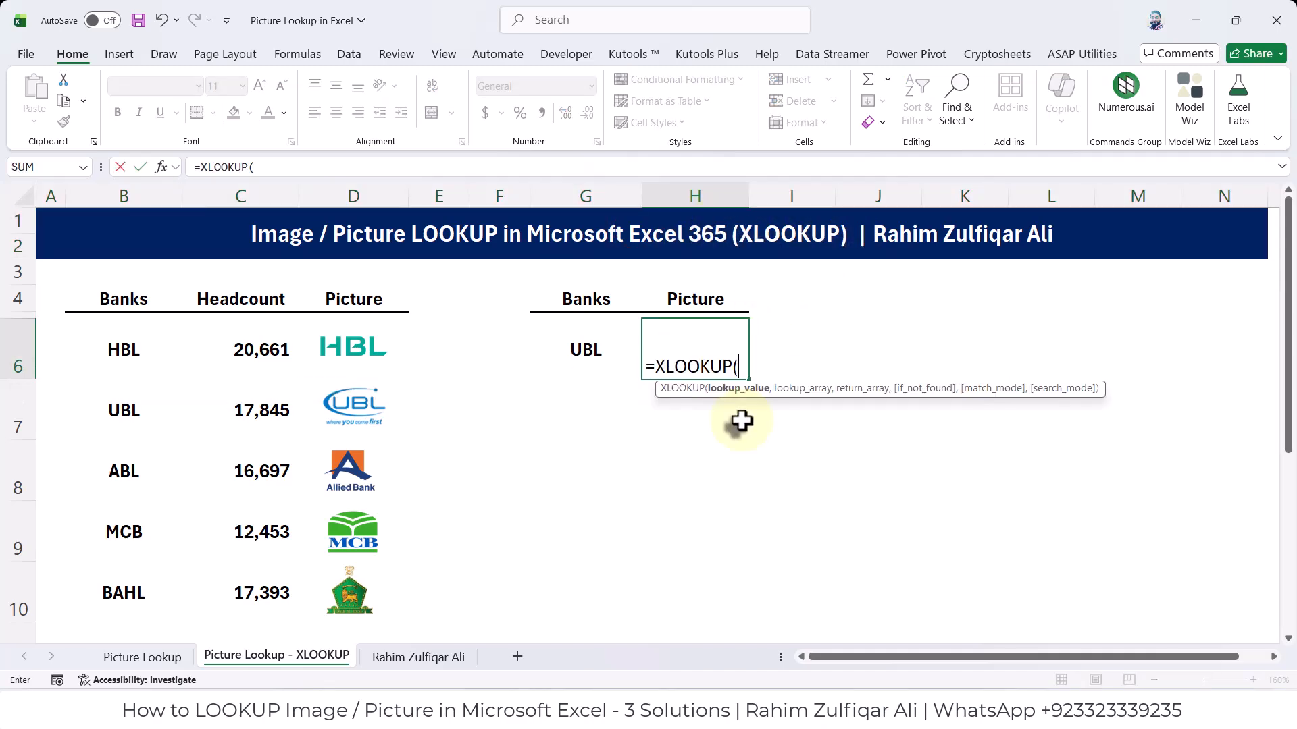
{"action": "left_click", "coordinate": [593, 352]}
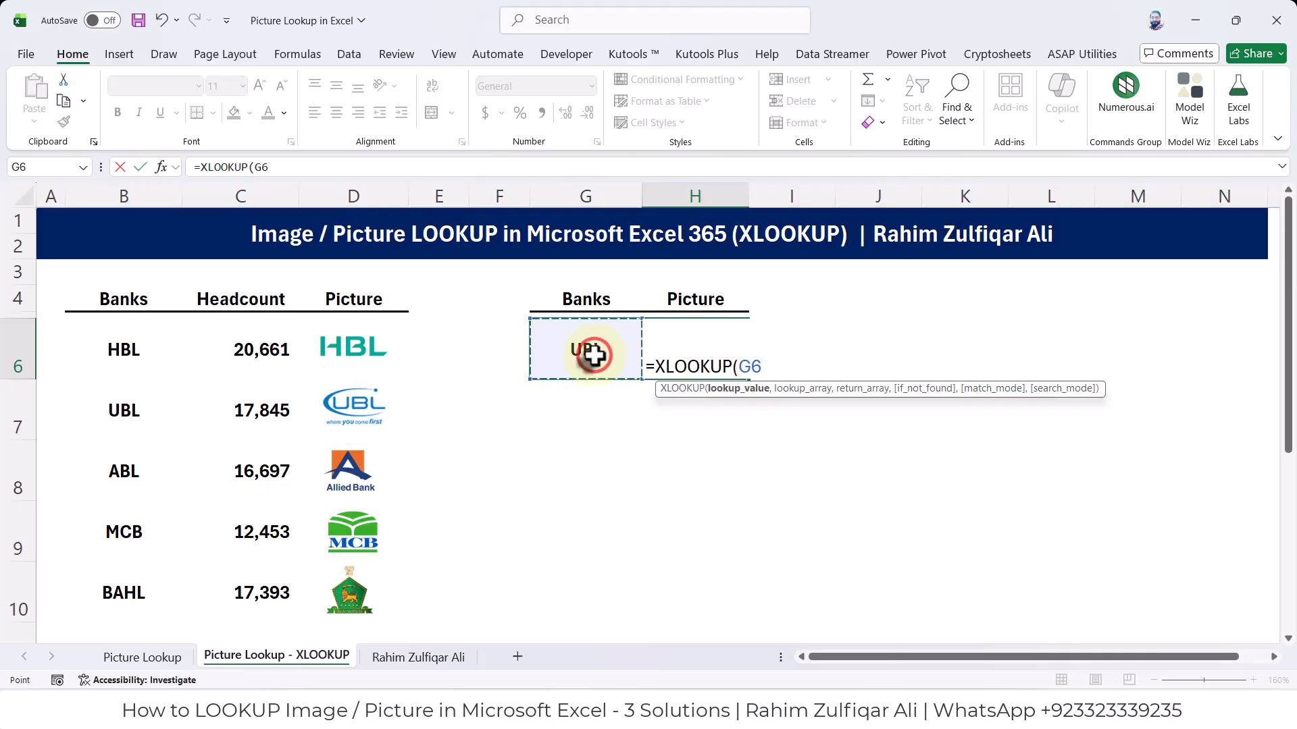
{"action": "type", "text": ","}
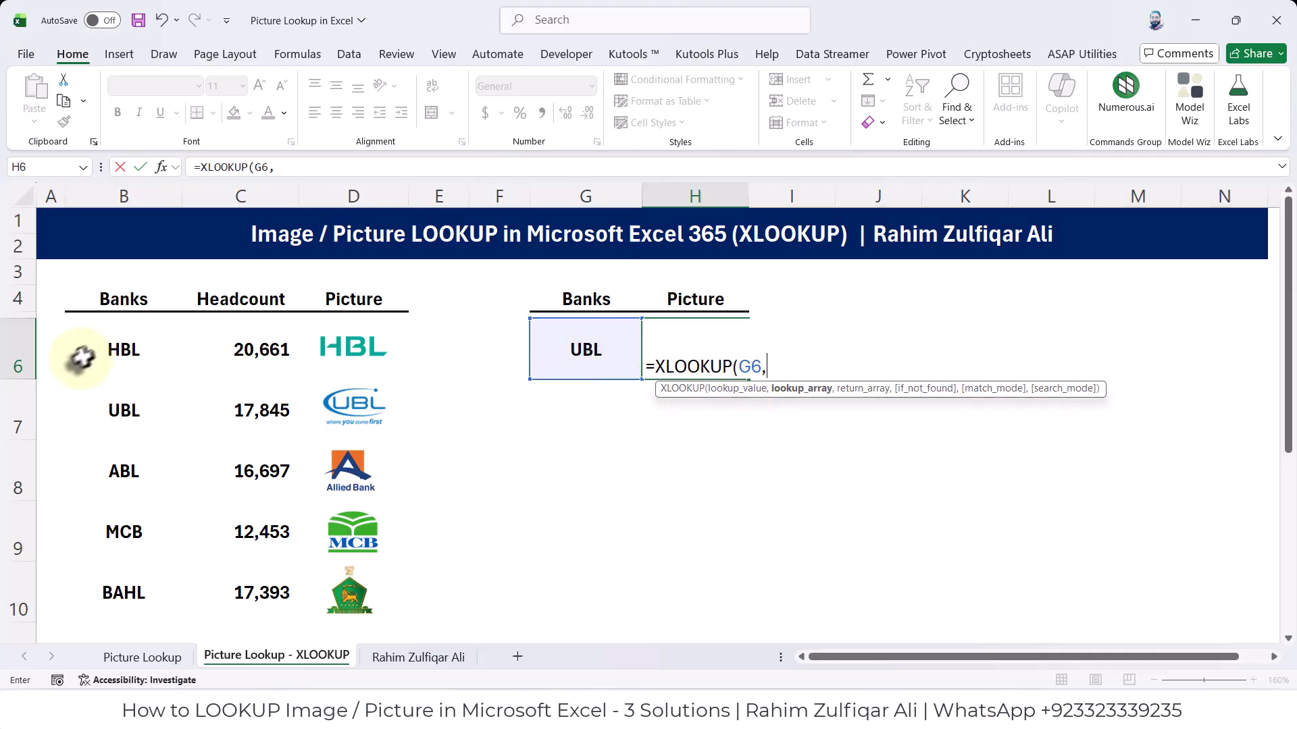
{"action": "left_click_drag", "start_coordinate": [80, 358], "coordinate": [95, 579]}
{"action": "type", "text": ","}
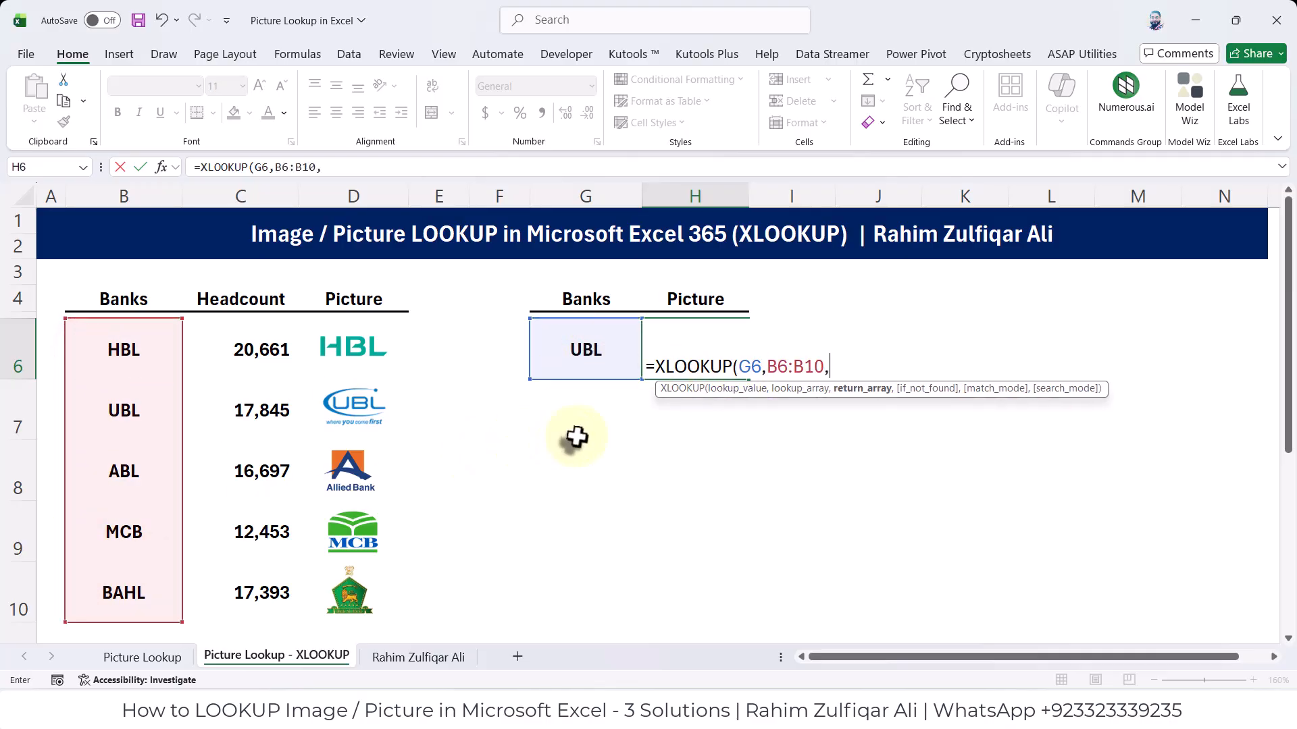
{"action": "left_click_drag", "start_coordinate": [408, 341], "coordinate": [391, 579]}
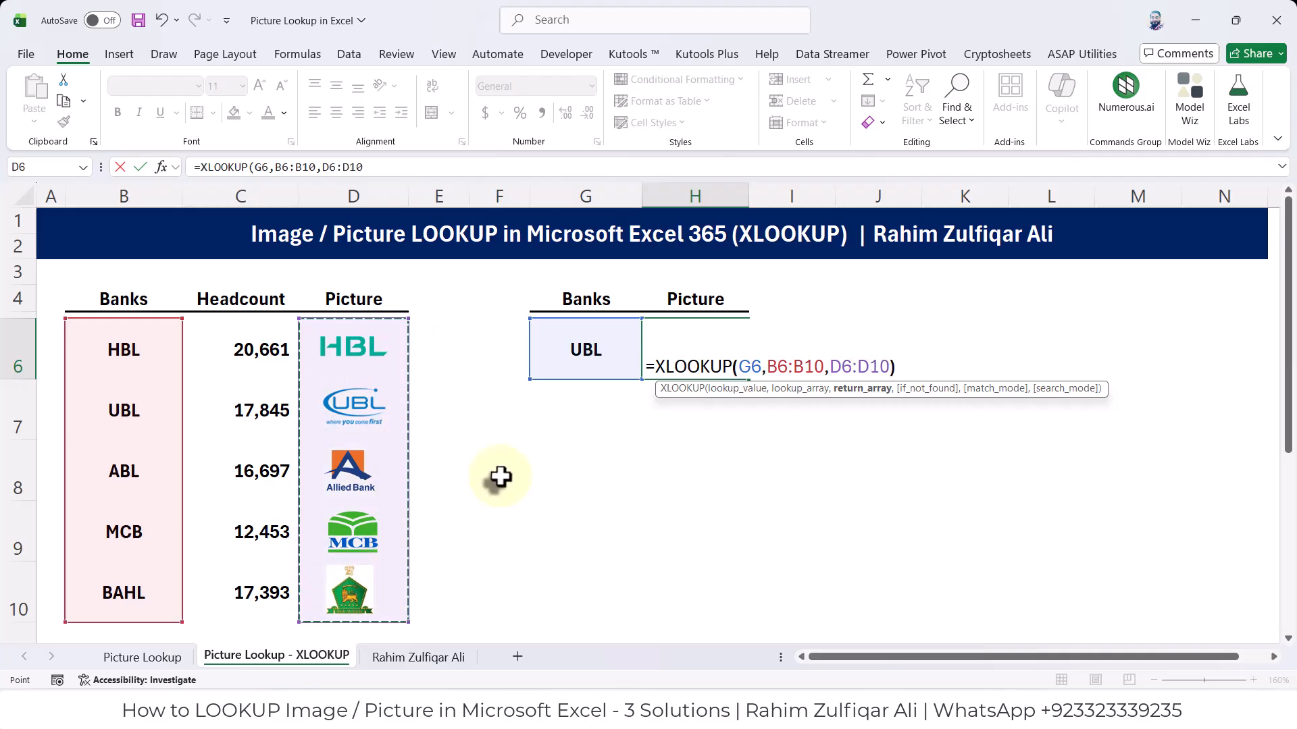
{"action": "key", "text": "Return"}
Review the ranges used by the XLOOKUP formula in H6.
{"action": "left_click", "coordinate": [695, 361]}
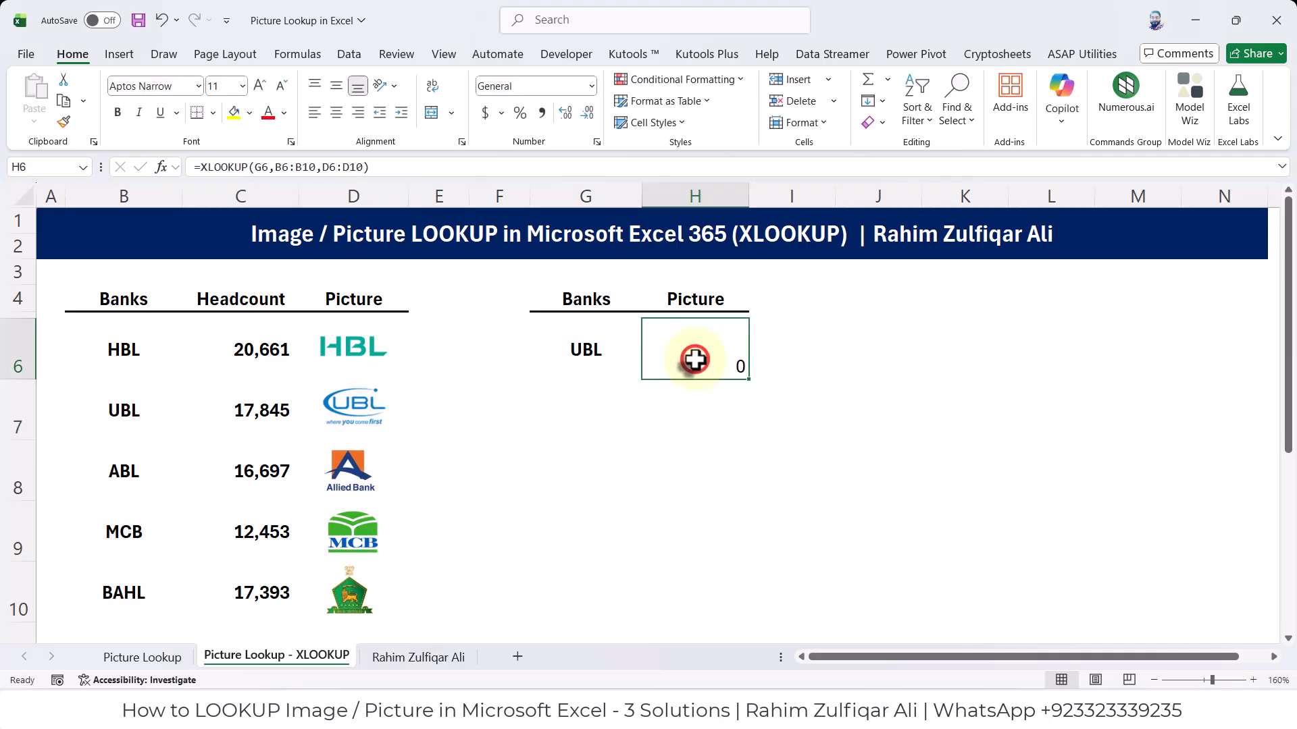
{"action": "double_click", "coordinate": [695, 360]}
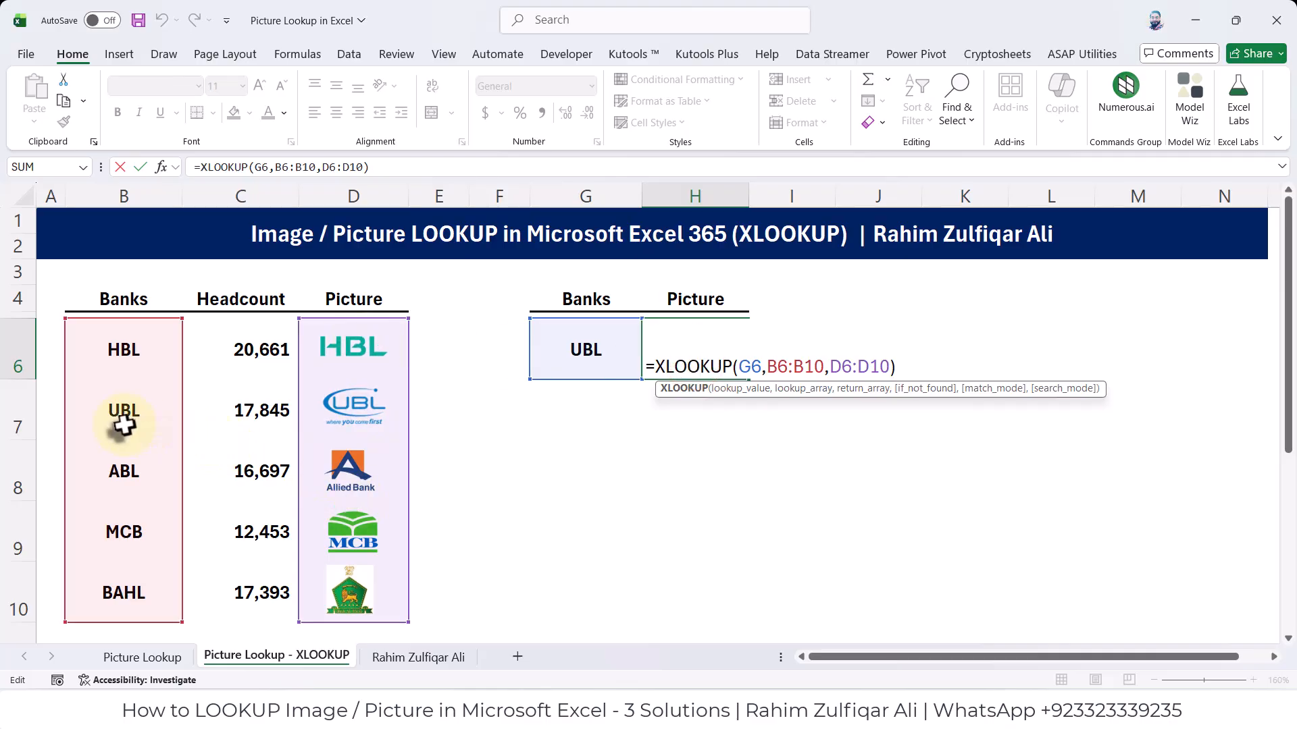
{"action": "key", "text": "Return"}
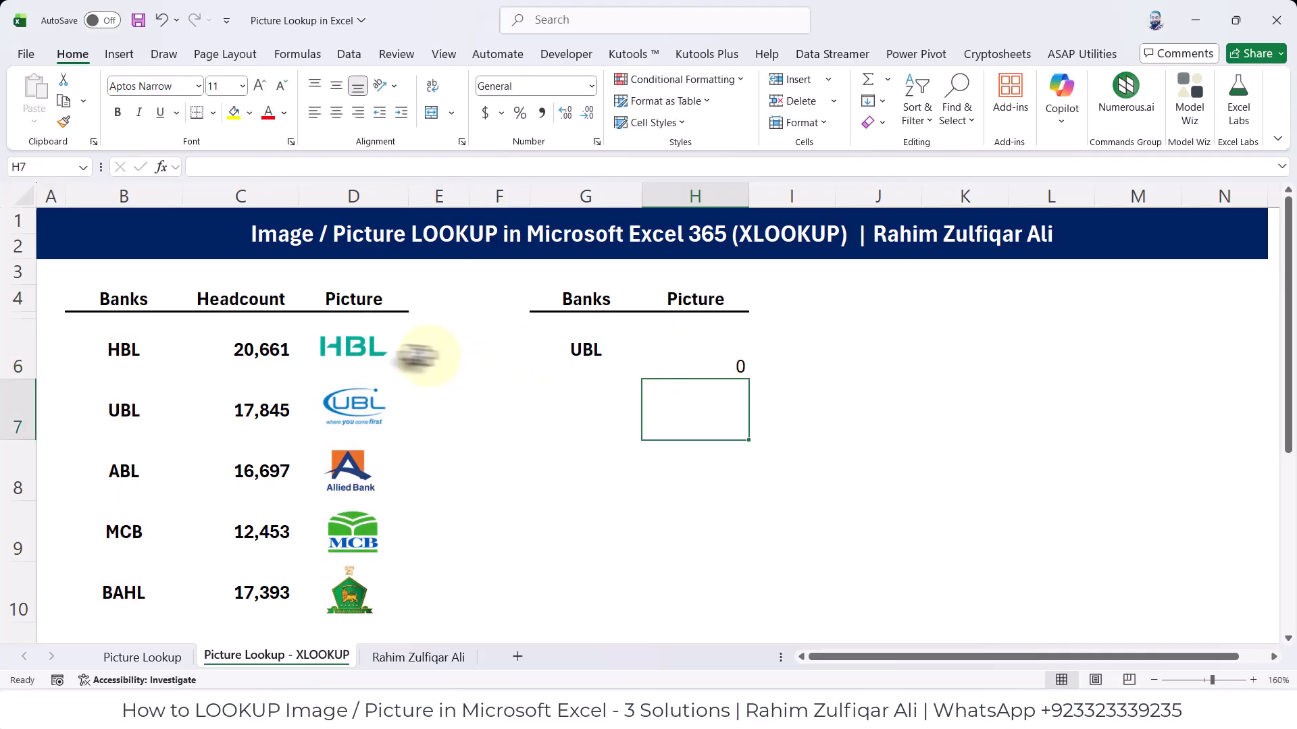
Check whether the bank logos in the Picture column float over their cells or are stored inside them.
{"action": "left_click", "coordinate": [382, 348]}
{"action": "left_click", "coordinate": [397, 351]}
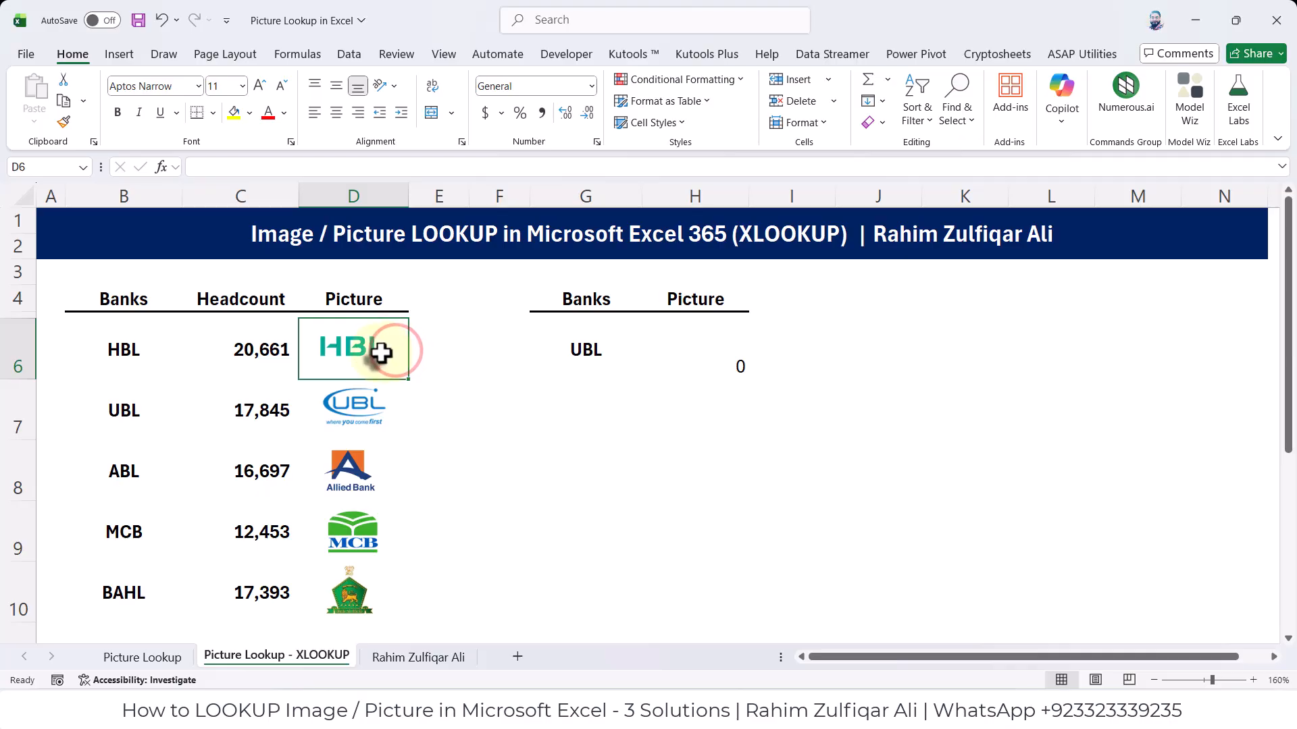
{"action": "left_click", "coordinate": [379, 352]}
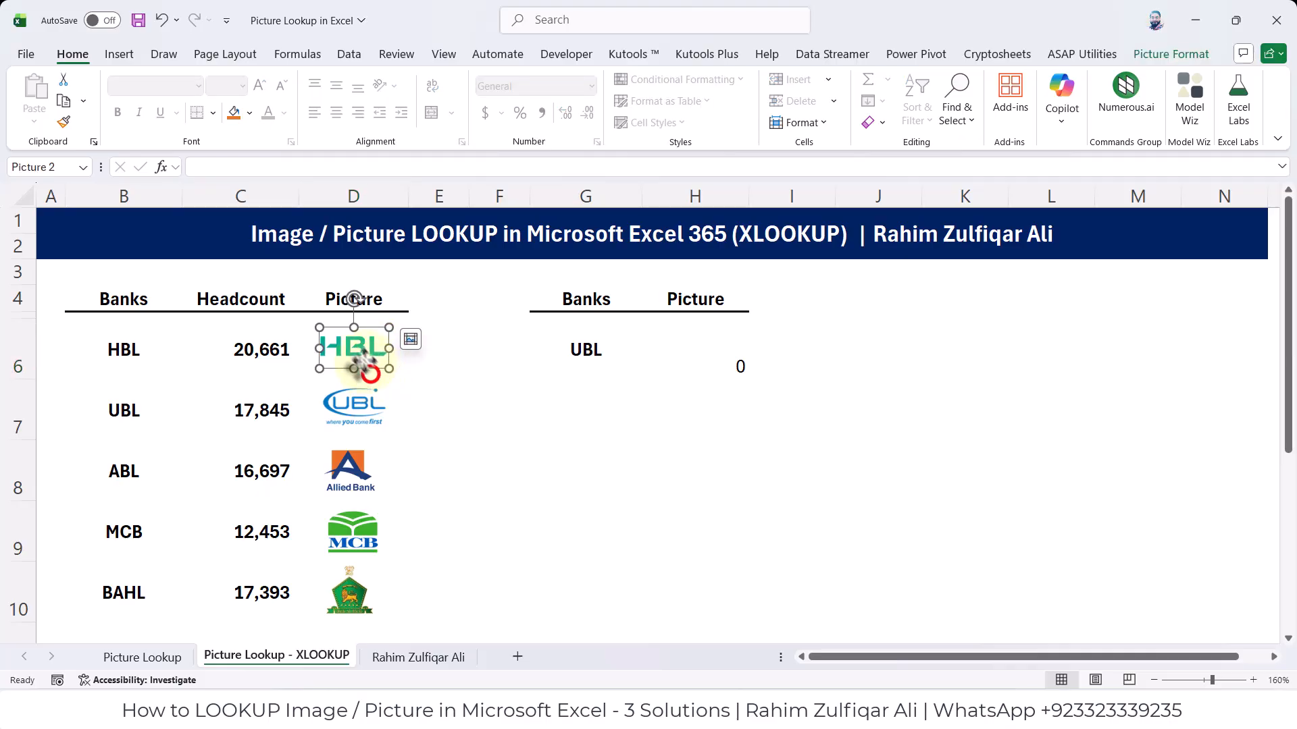
{"action": "left_click", "coordinate": [405, 362]}
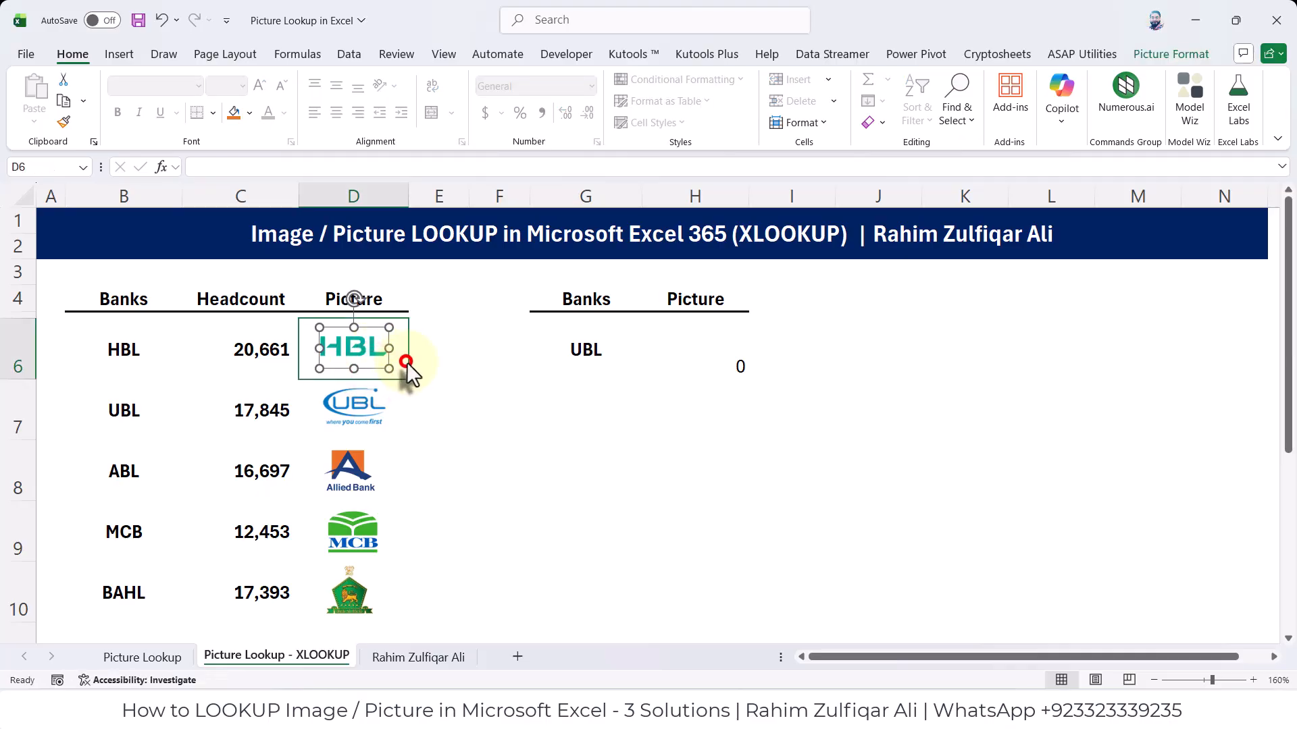
{"action": "left_click", "coordinate": [373, 351]}
{"action": "left_click", "coordinate": [383, 422]}
{"action": "left_click", "coordinate": [375, 465]}
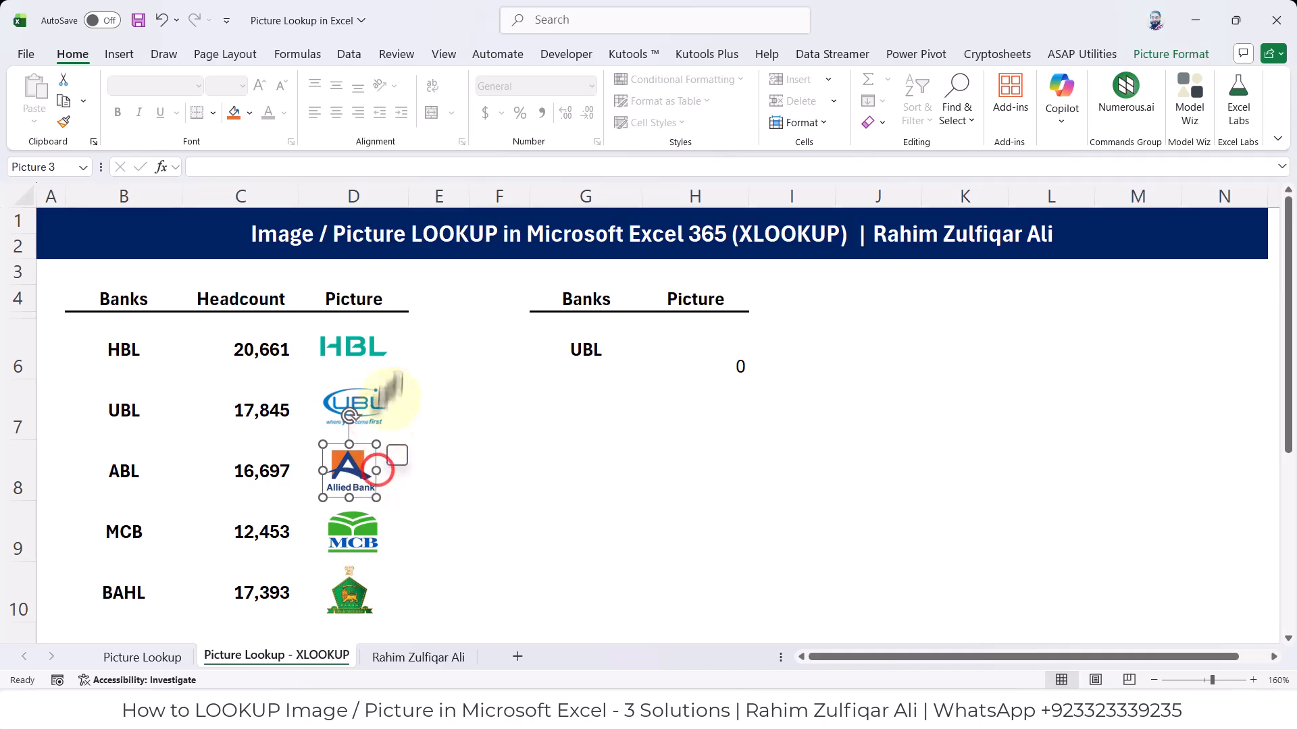
{"action": "left_click", "coordinate": [388, 357]}
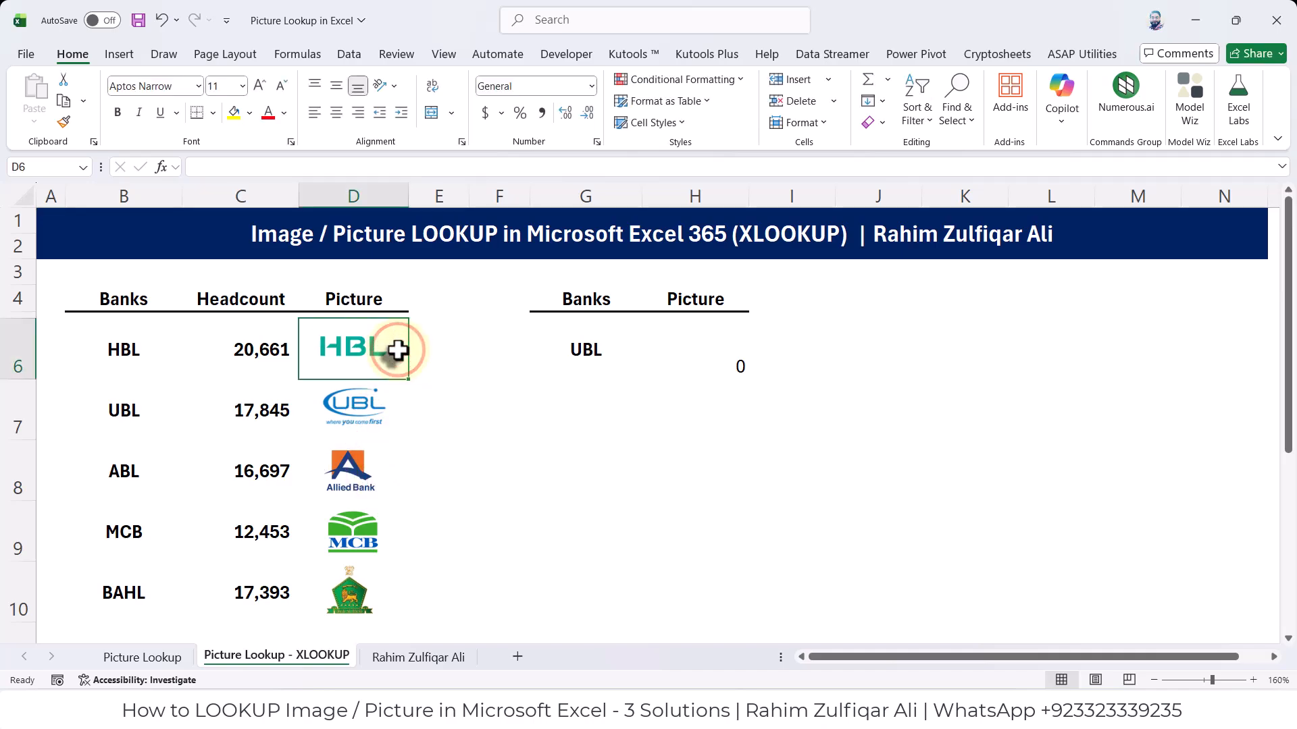
{"action": "left_click", "coordinate": [718, 358]}
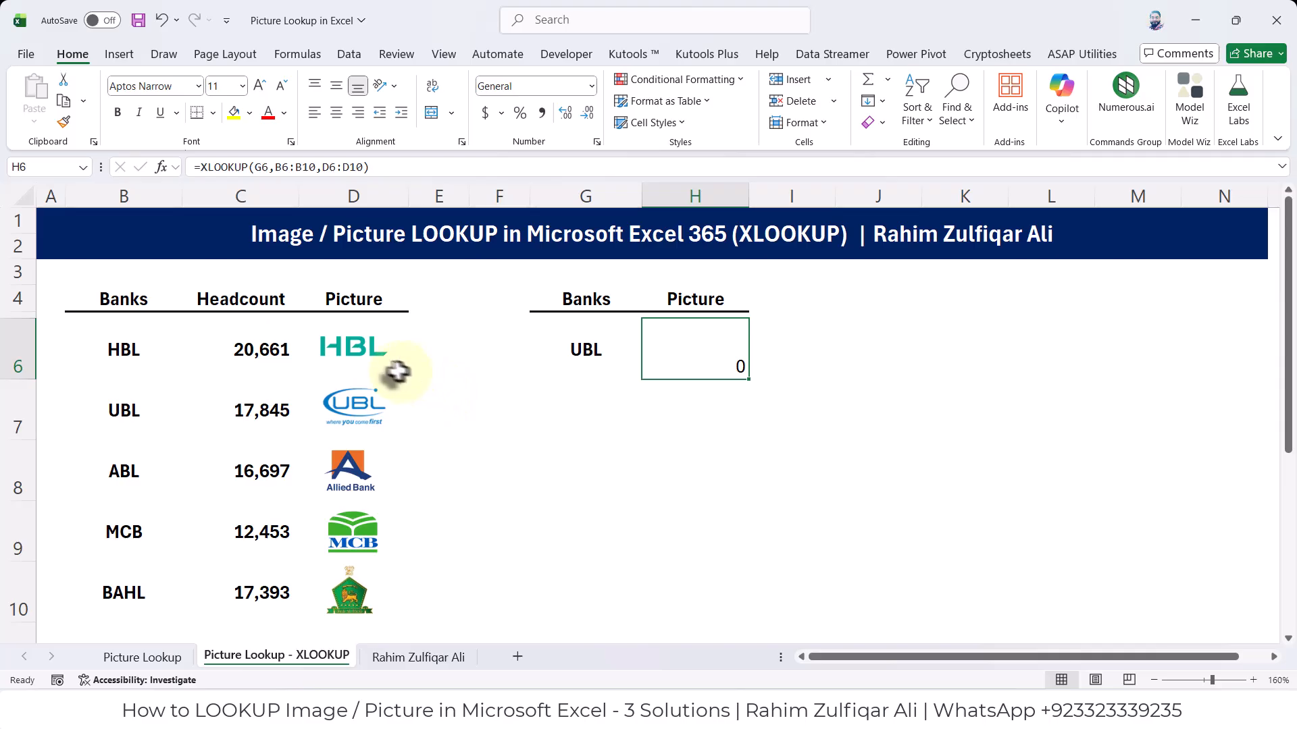
Delete the five floating bank logos from the Picture column of the XLOOKUP sheet.
{"action": "left_click", "coordinate": [367, 350]}
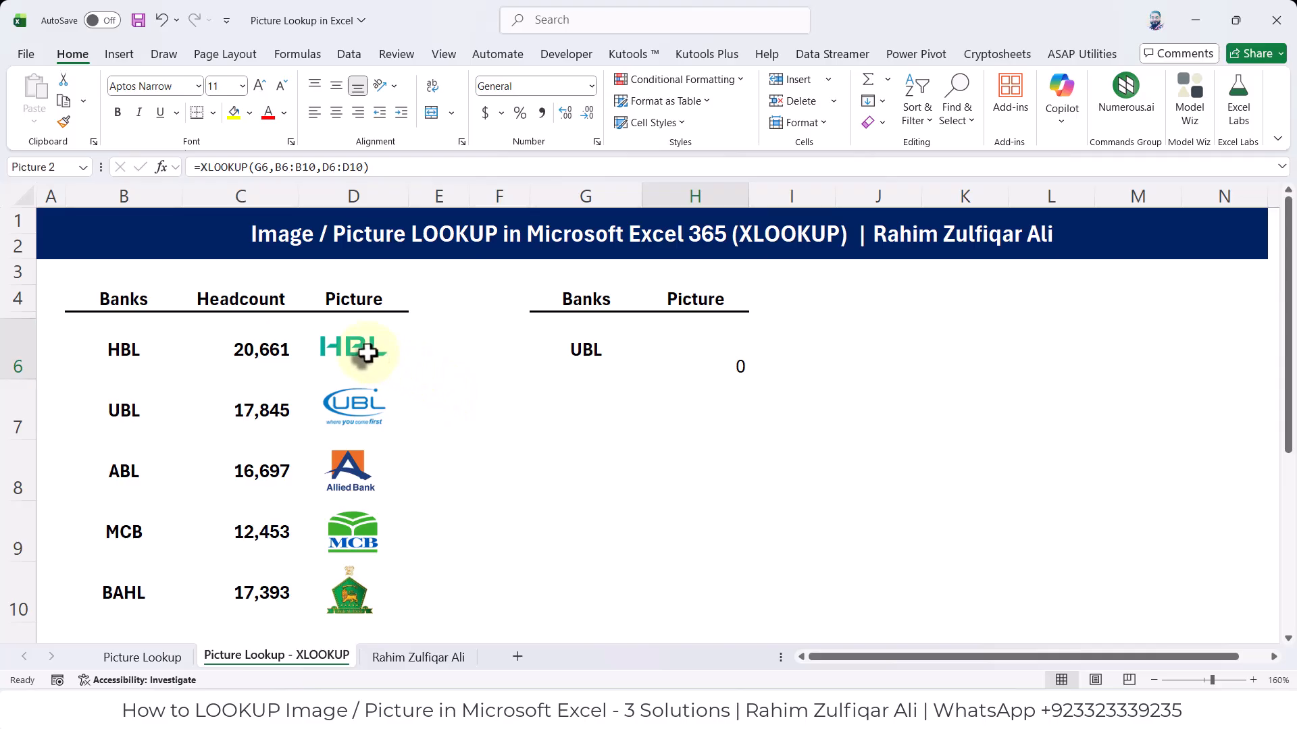
{"action": "left_click", "coordinate": [361, 408], "text": "ctrl"}
{"action": "left_click", "coordinate": [371, 470], "text": "ctrl"}
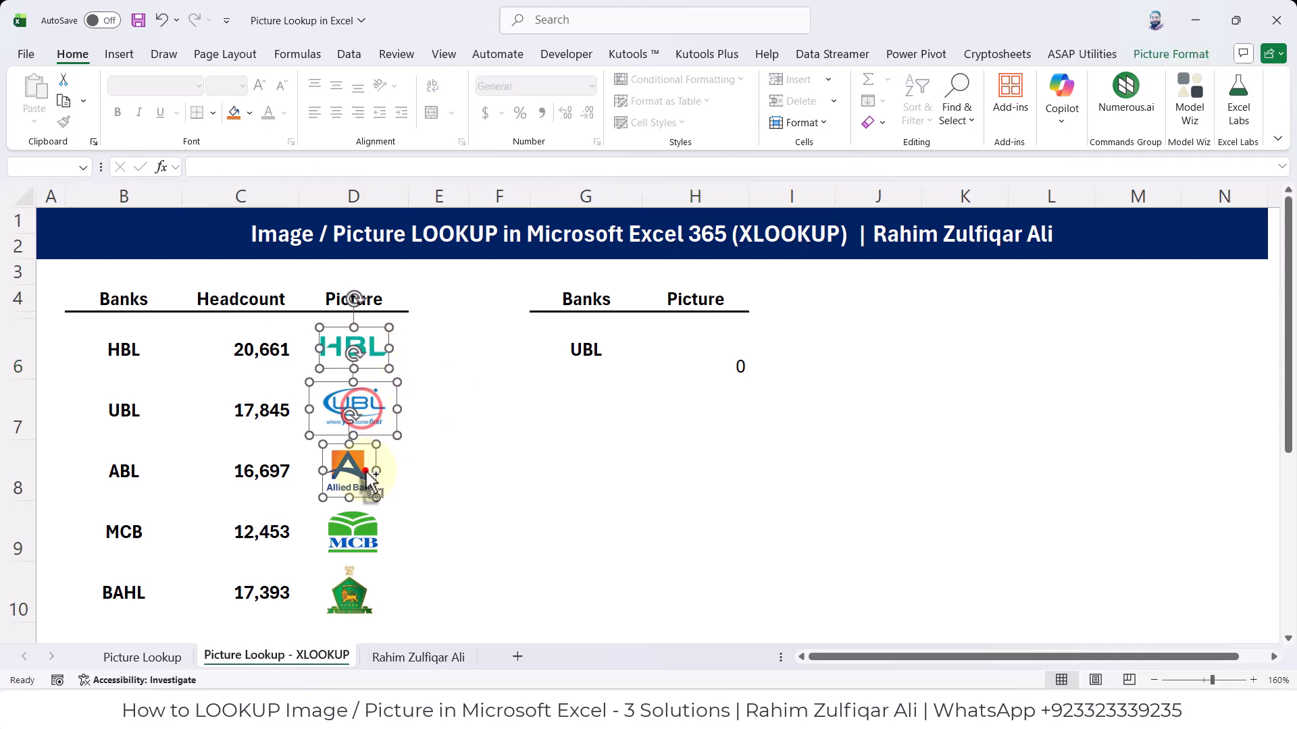
{"action": "left_click", "coordinate": [356, 522], "text": "ctrl"}
{"action": "left_click", "coordinate": [358, 585], "text": "ctrl"}
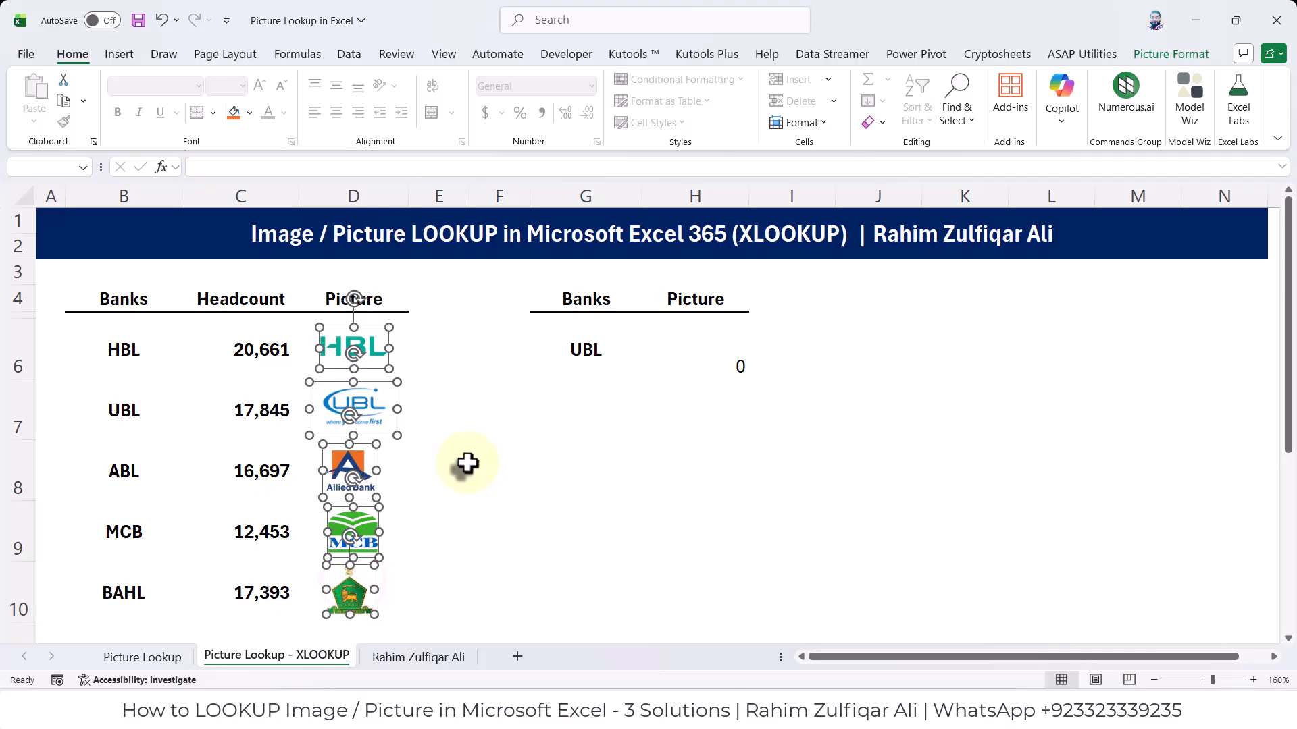
{"action": "key", "text": "Delete"}
Insert the pictures 01 - HBL through 05 - BAHL from the Banks folder into cells D6:D10 using Place in Cell.
{"action": "left_click", "coordinate": [360, 353]}
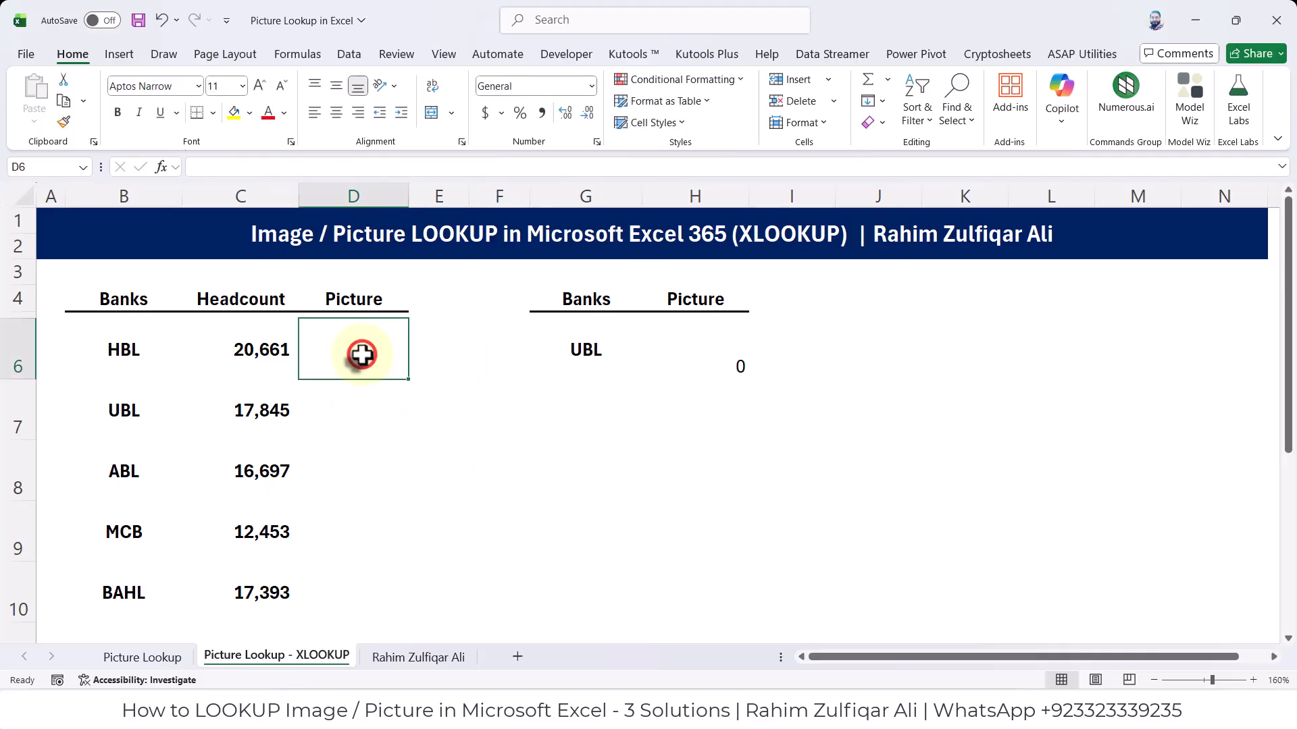
{"action": "left_click", "coordinate": [375, 406]}
{"action": "left_click_drag", "start_coordinate": [354, 357], "coordinate": [343, 593]}
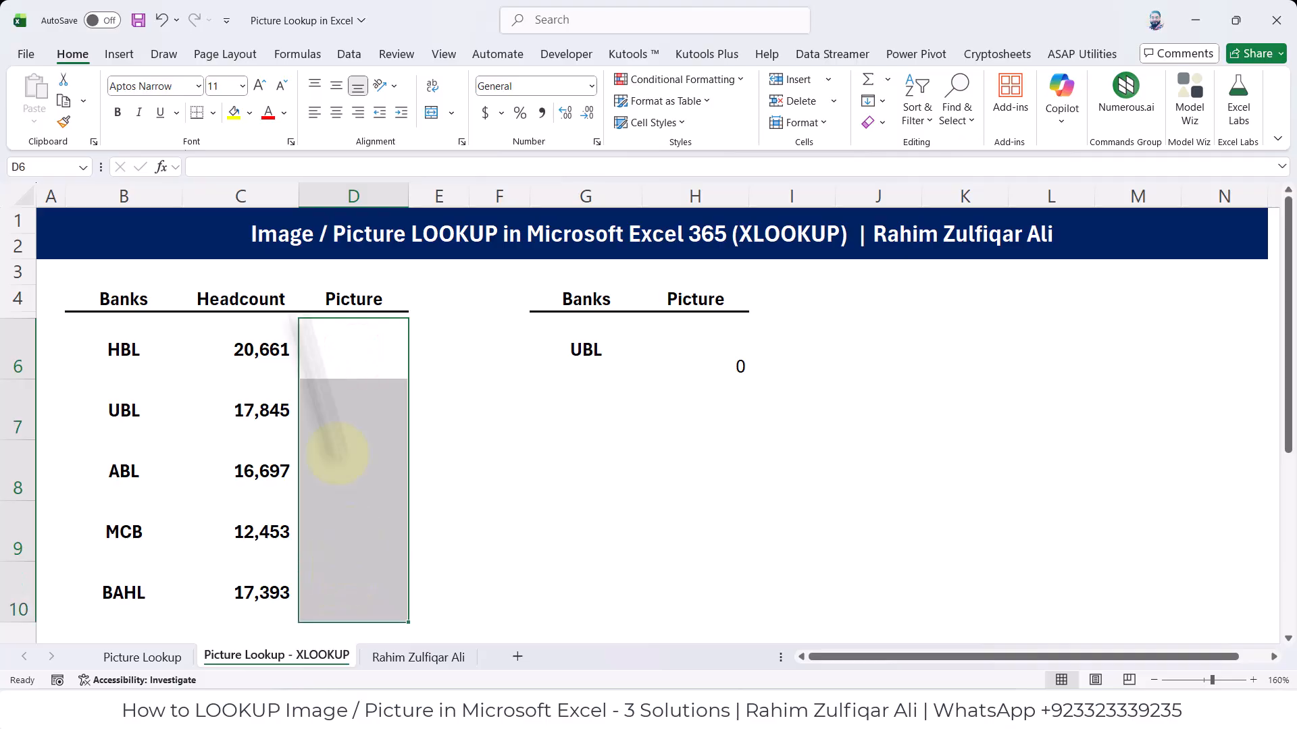
{"action": "left_click", "coordinate": [115, 54]}
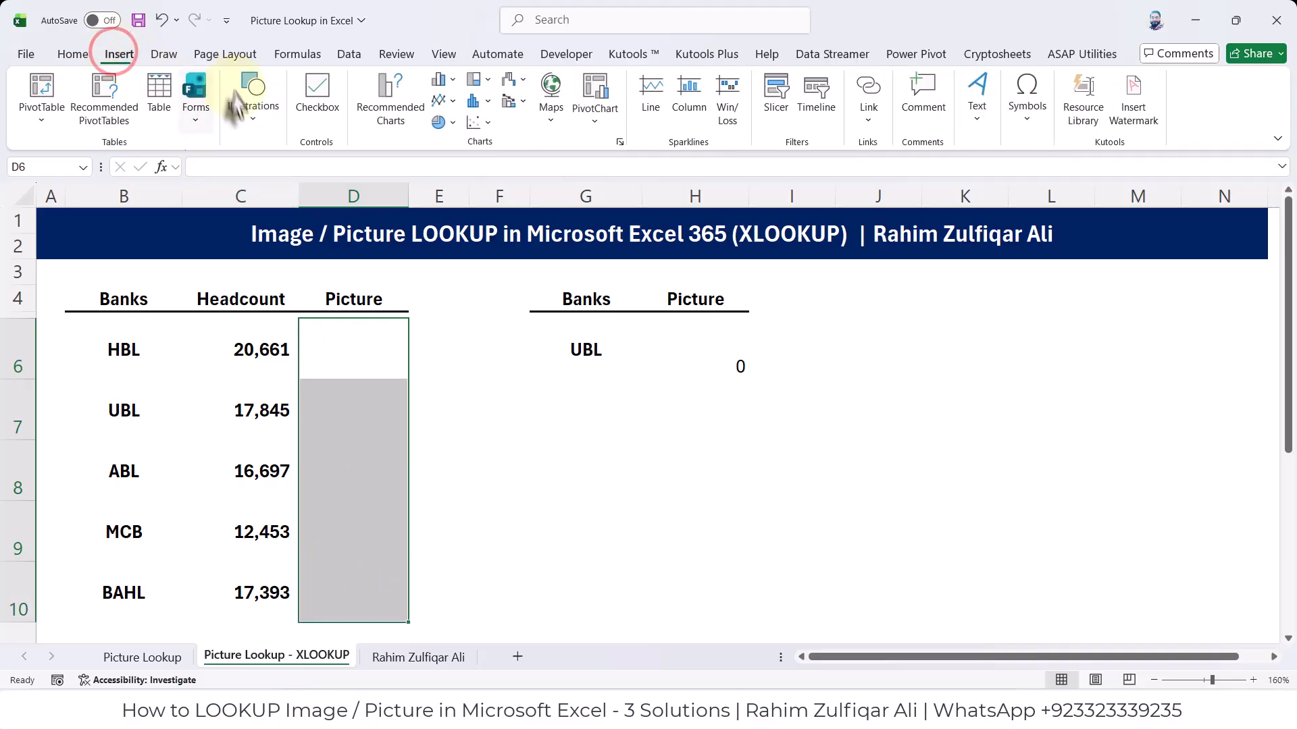
{"action": "left_click", "coordinate": [250, 135]}
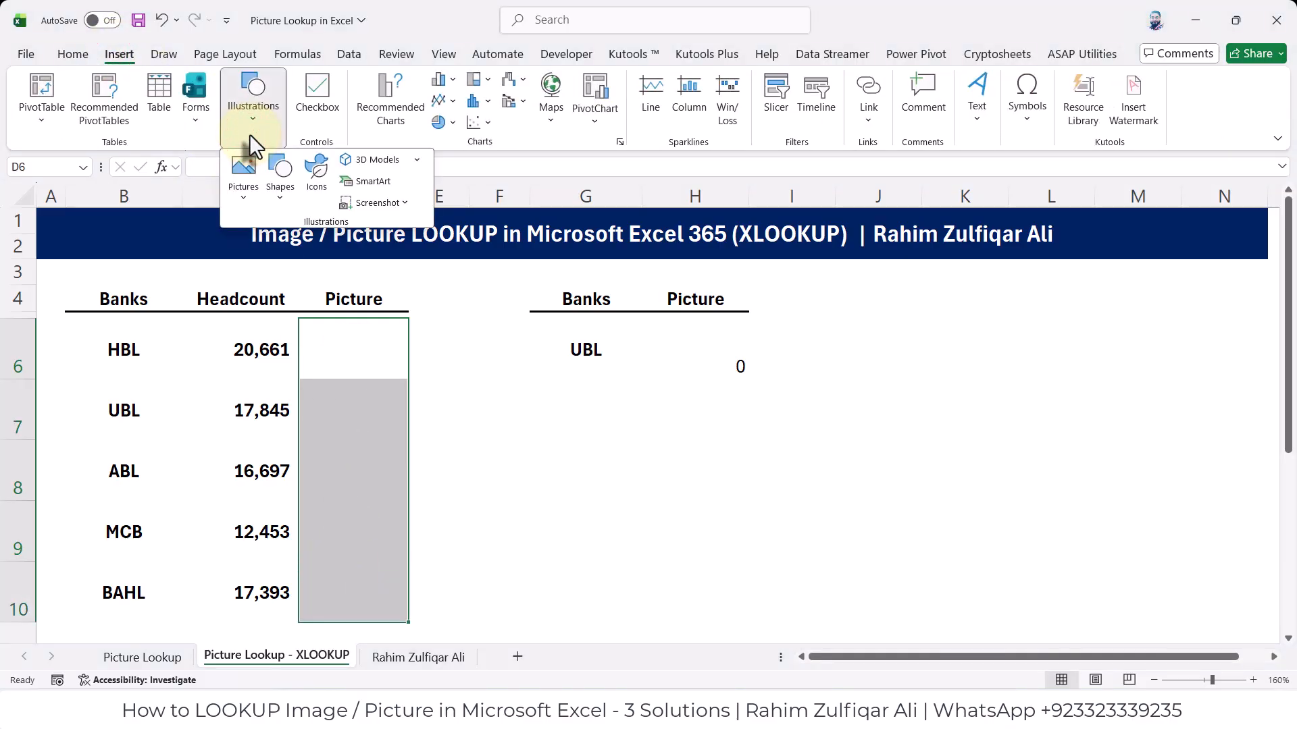
{"action": "left_click", "coordinate": [243, 195]}
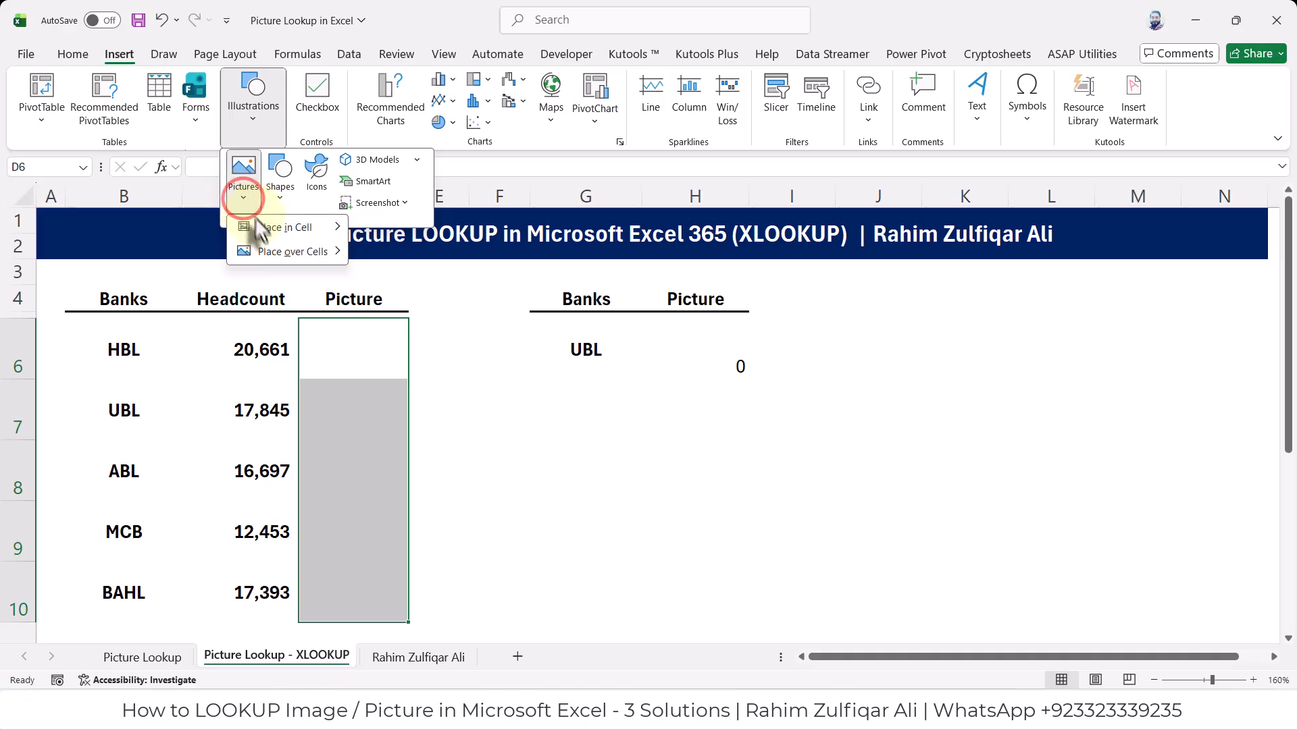
{"action": "mouse_move", "coordinate": [259, 226]}
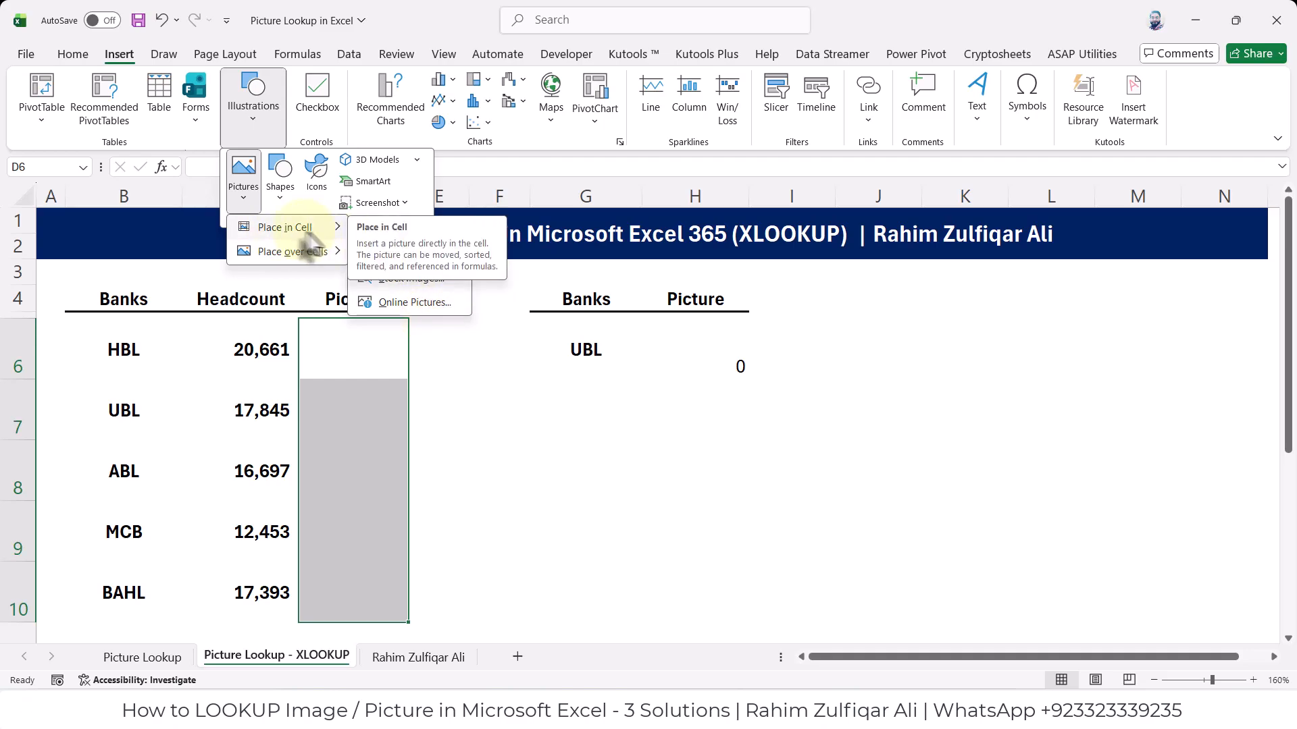
{"action": "left_click", "coordinate": [385, 256]}
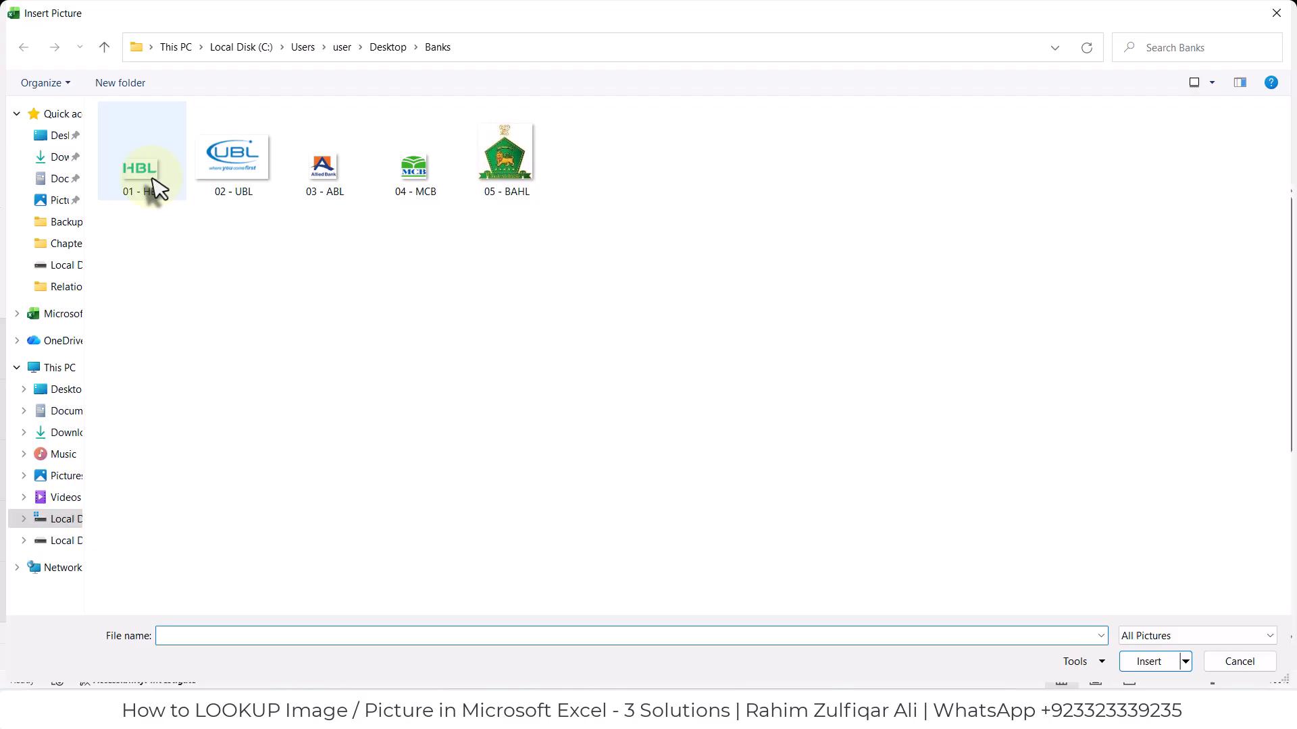
{"action": "left_click", "coordinate": [157, 187]}
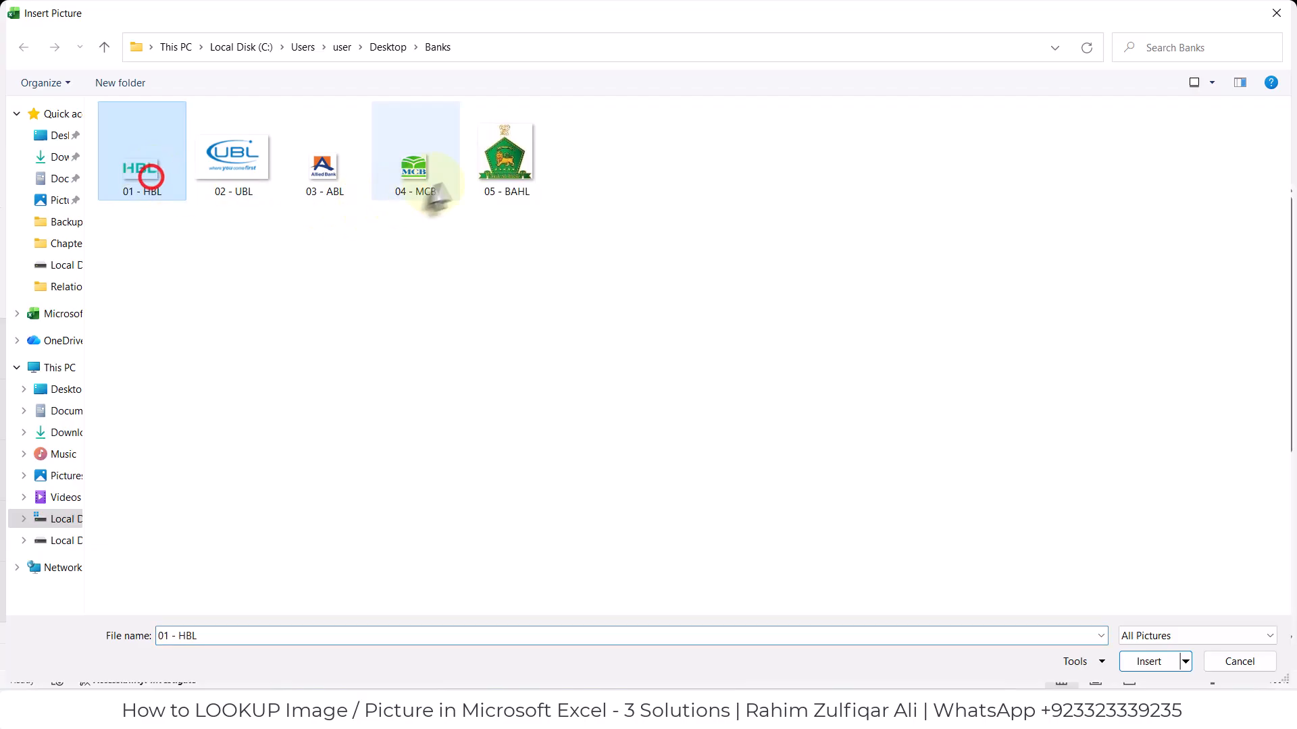
{"action": "left_click", "coordinate": [502, 173], "text": "shift"}
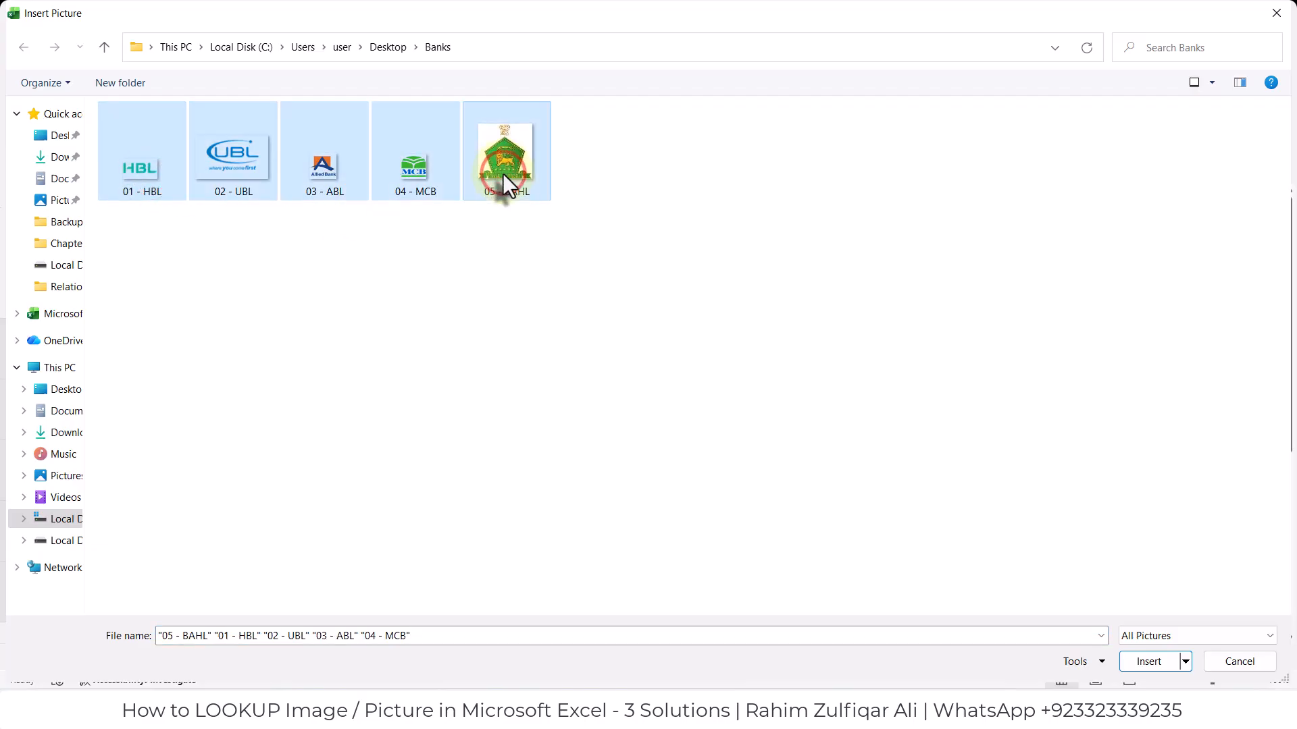
{"action": "left_click", "coordinate": [1145, 663]}
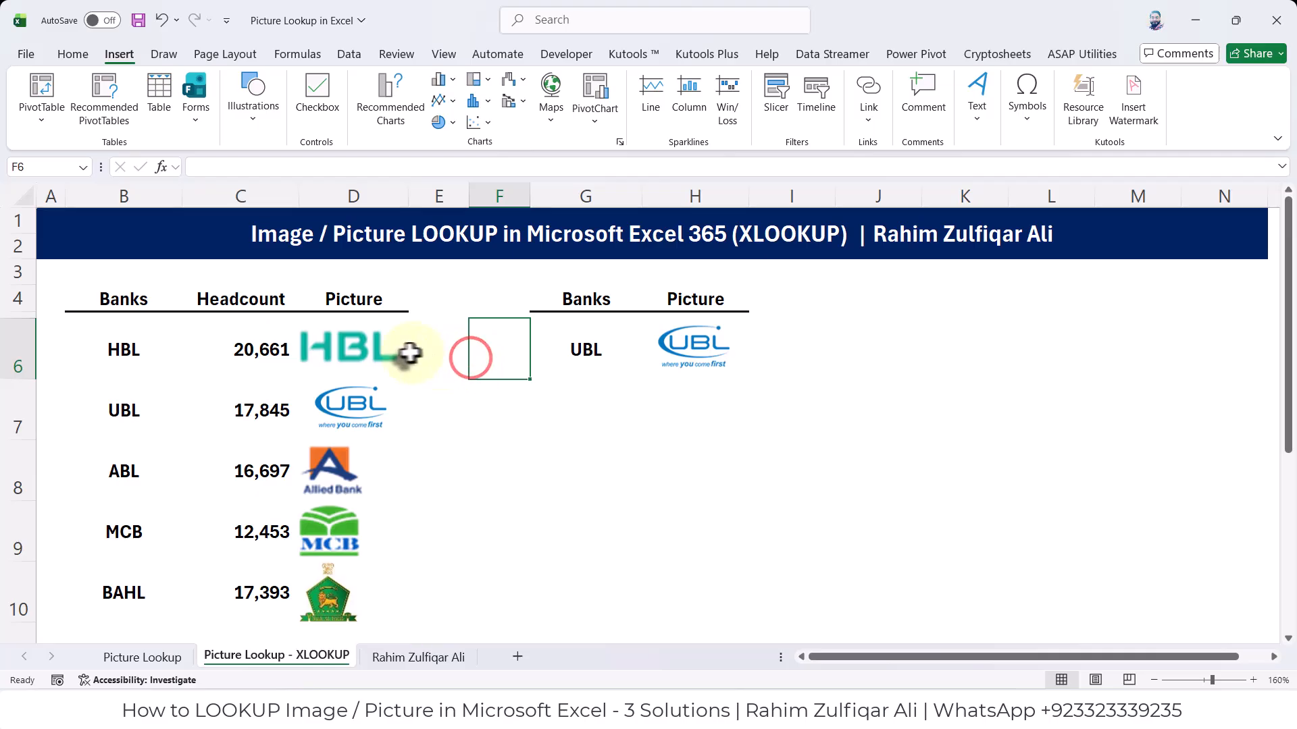
Check that the logos in D6:D8 are stored inside their cells and review the XLOOKUP formula in H6.
{"action": "left_click", "coordinate": [374, 344]}
{"action": "left_click", "coordinate": [389, 412]}
{"action": "left_click", "coordinate": [358, 467]}
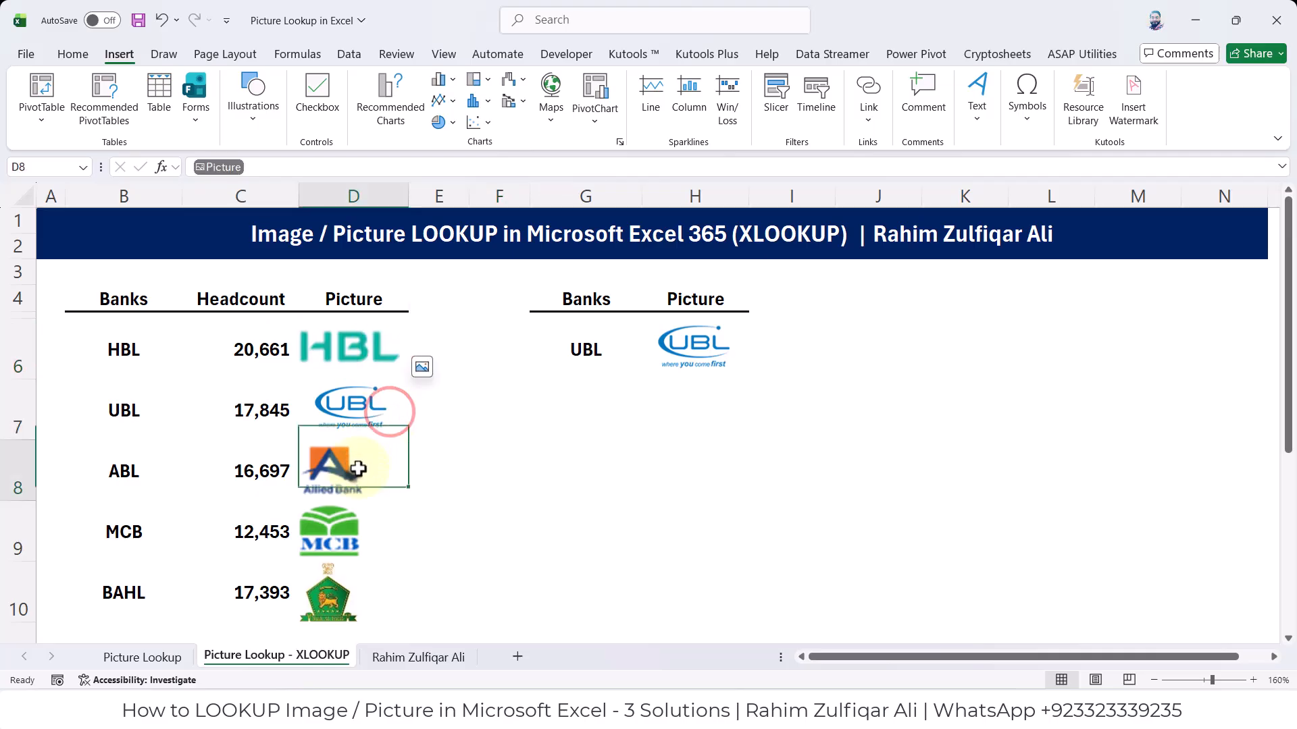
{"action": "double_click", "coordinate": [710, 340]}
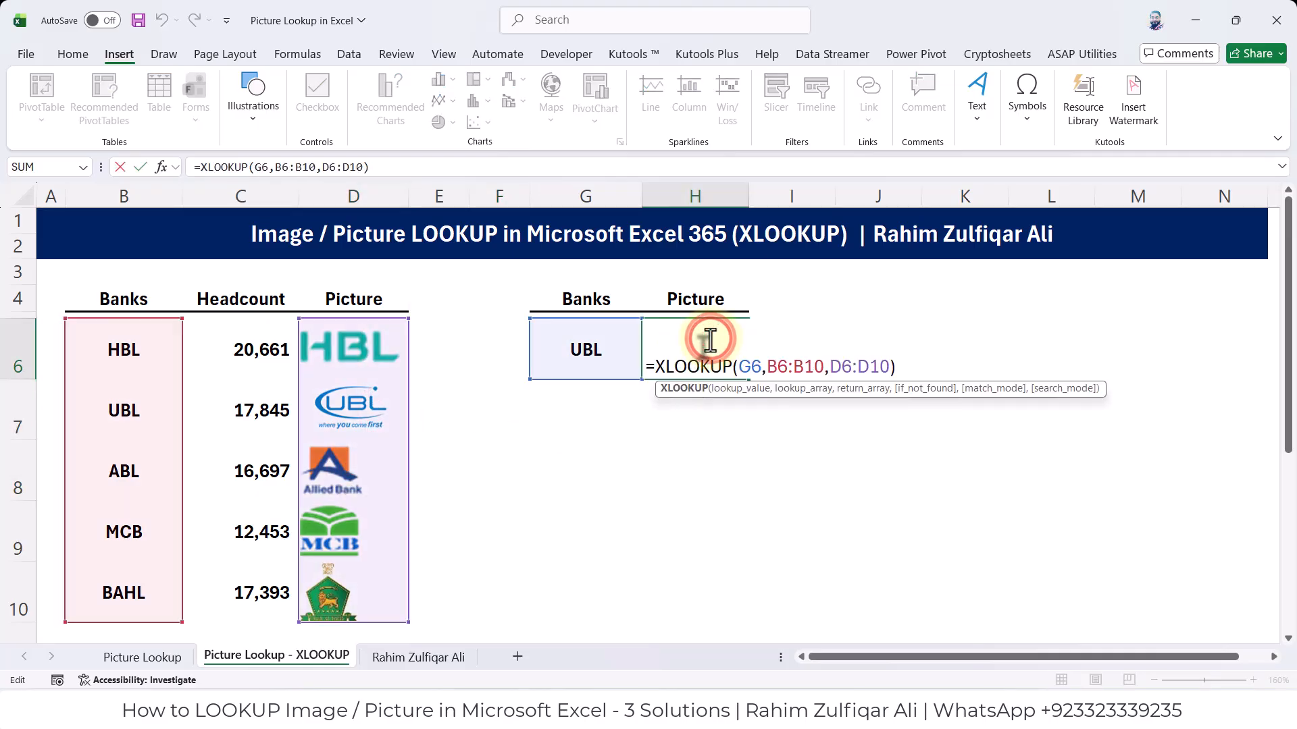
{"action": "key", "text": "Return"}
Test the XLOOKUP picture lookup by choosing MCB, UBL and HBL in turn as the bank in G6.
{"action": "left_click", "coordinate": [608, 350]}
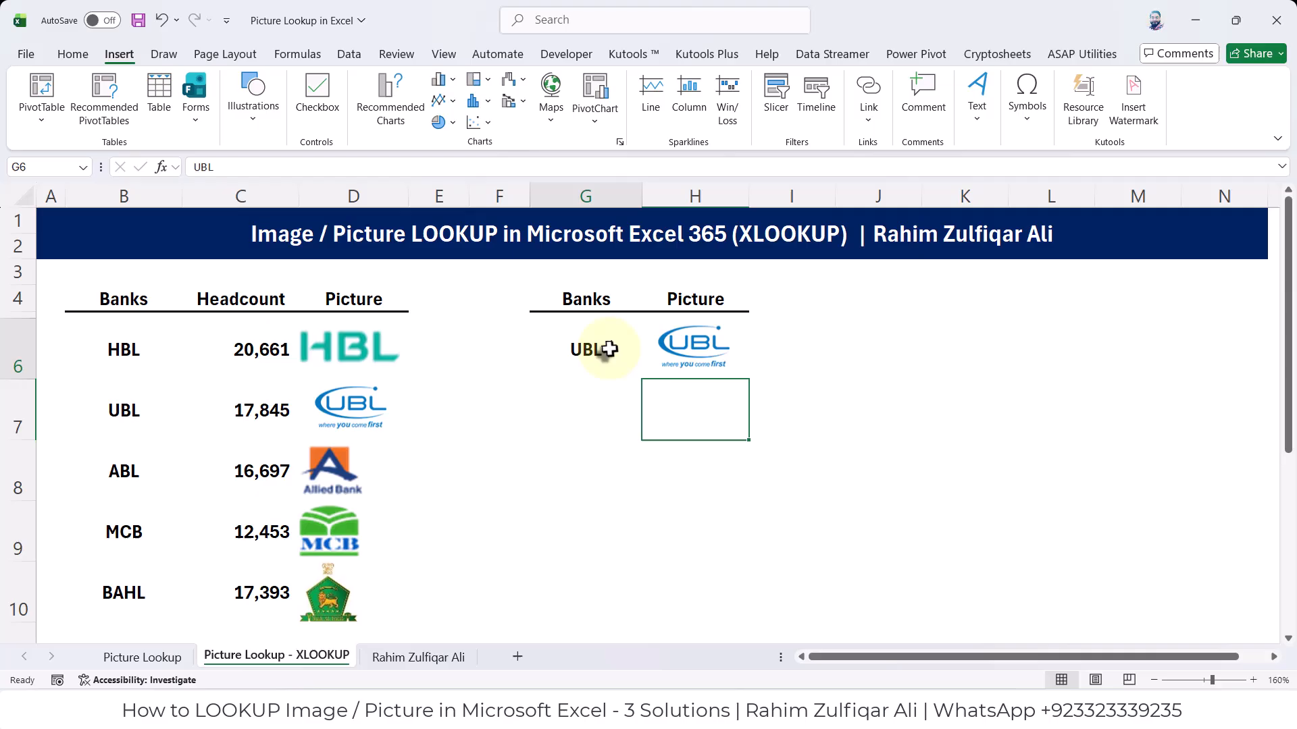
{"action": "left_click", "coordinate": [645, 371]}
{"action": "left_click", "coordinate": [580, 428]}
{"action": "left_click", "coordinate": [646, 373]}
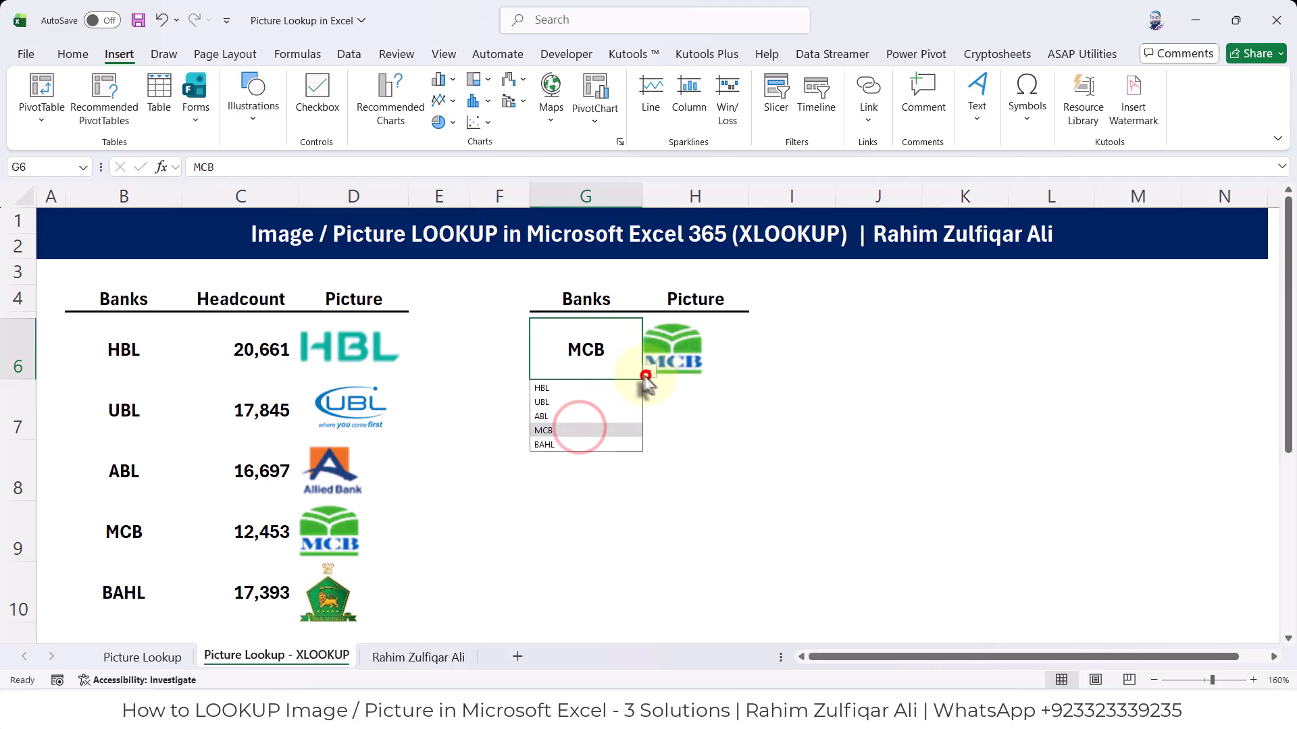
{"action": "left_click", "coordinate": [599, 402]}
{"action": "left_click", "coordinate": [650, 373]}
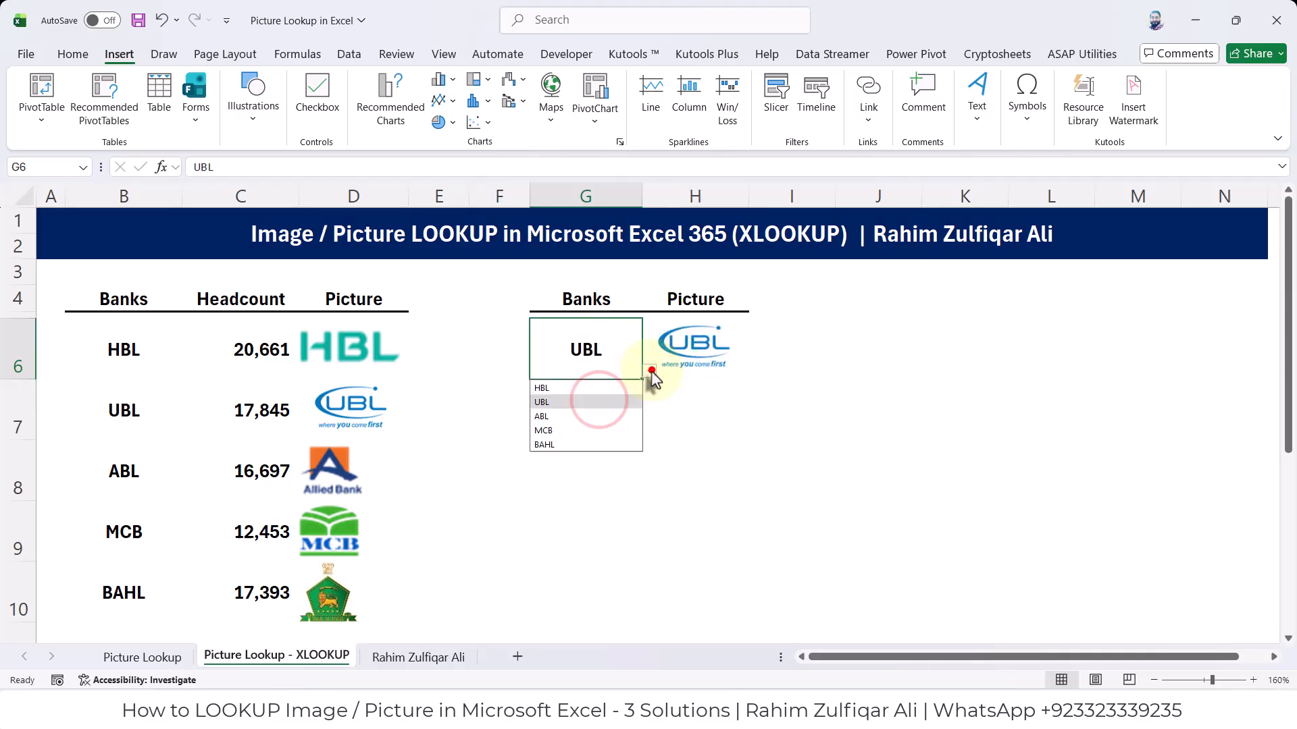
{"action": "left_click", "coordinate": [606, 387]}
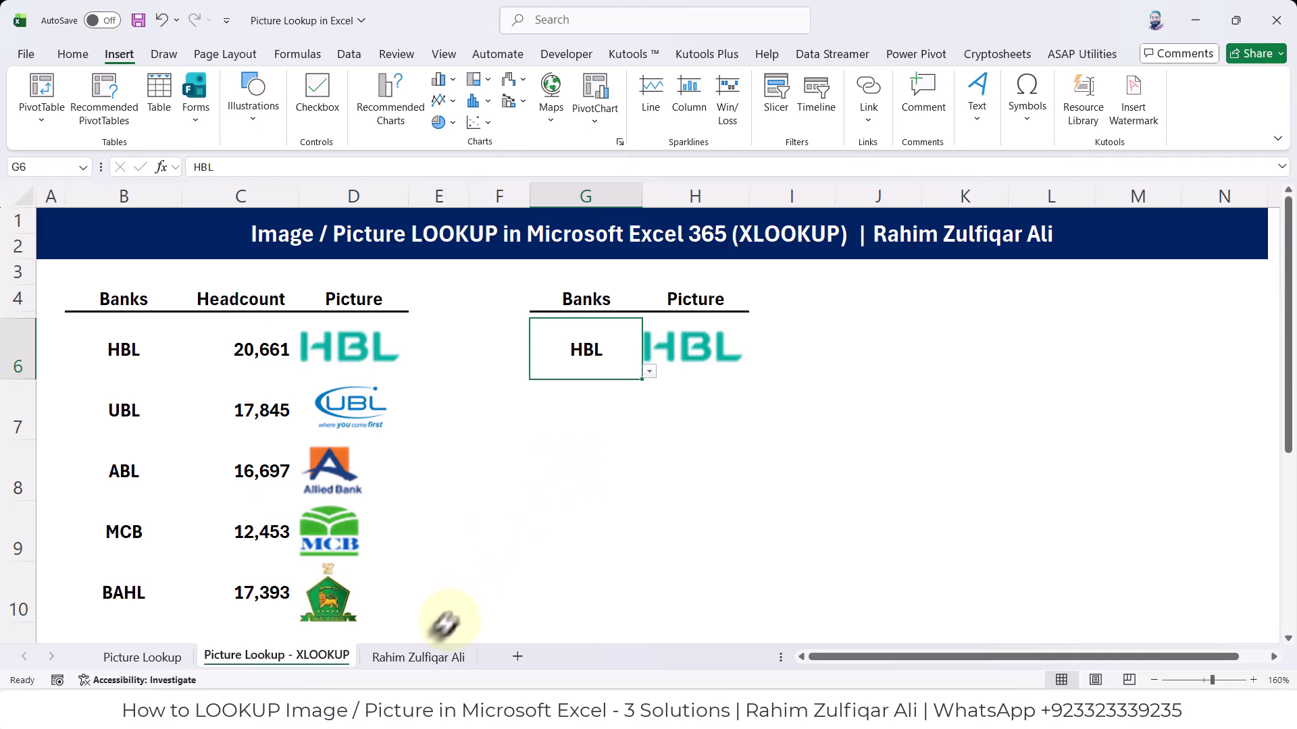
Switch to the sheet with the IMAGE function example and examine the entries in the Names column.
{"action": "left_click", "coordinate": [427, 652]}
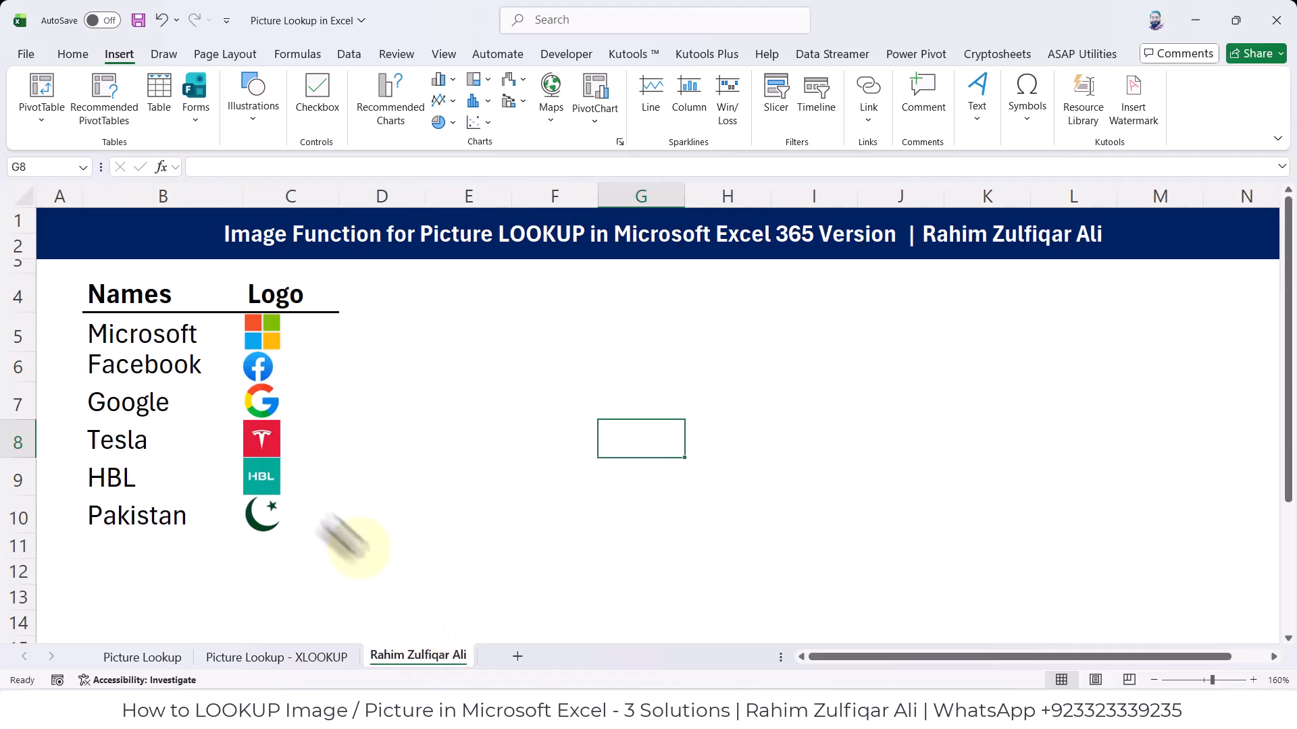
{"action": "left_click", "coordinate": [136, 343]}
{"action": "left_click", "coordinate": [144, 364]}
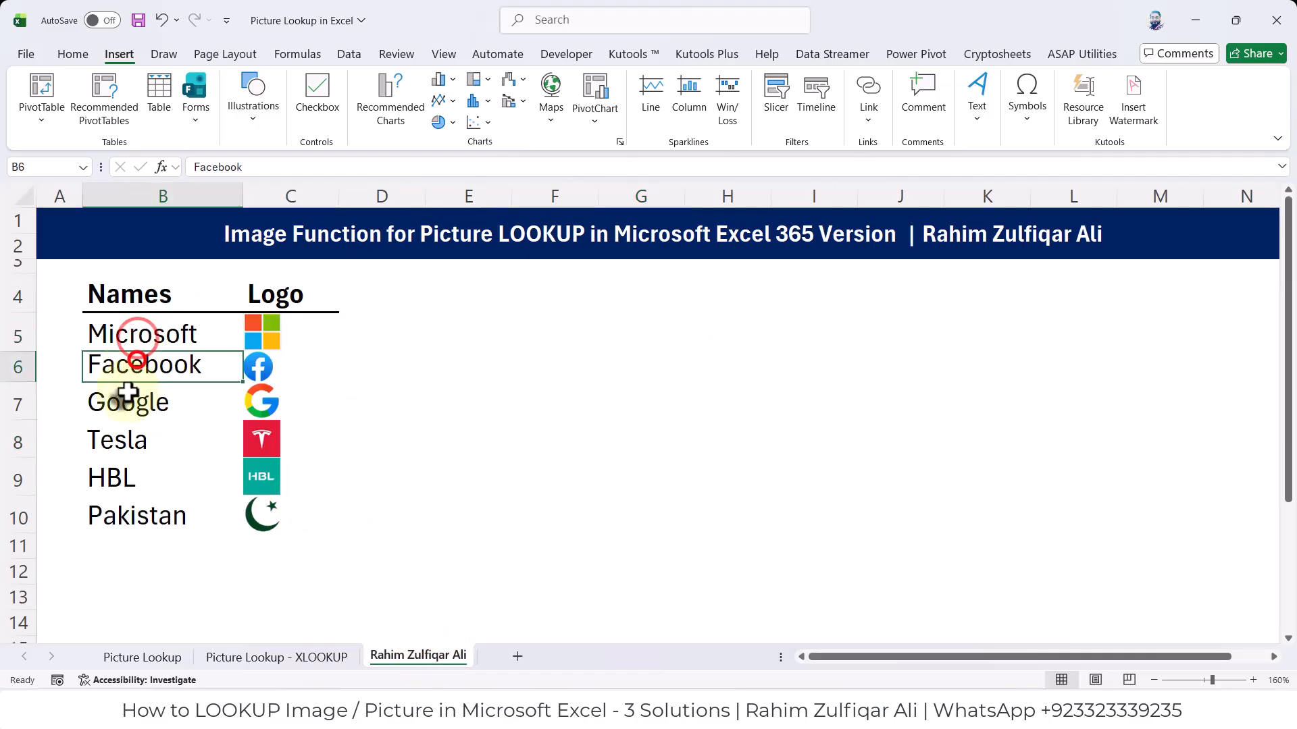
{"action": "left_click", "coordinate": [139, 399]}
{"action": "left_click", "coordinate": [117, 443]}
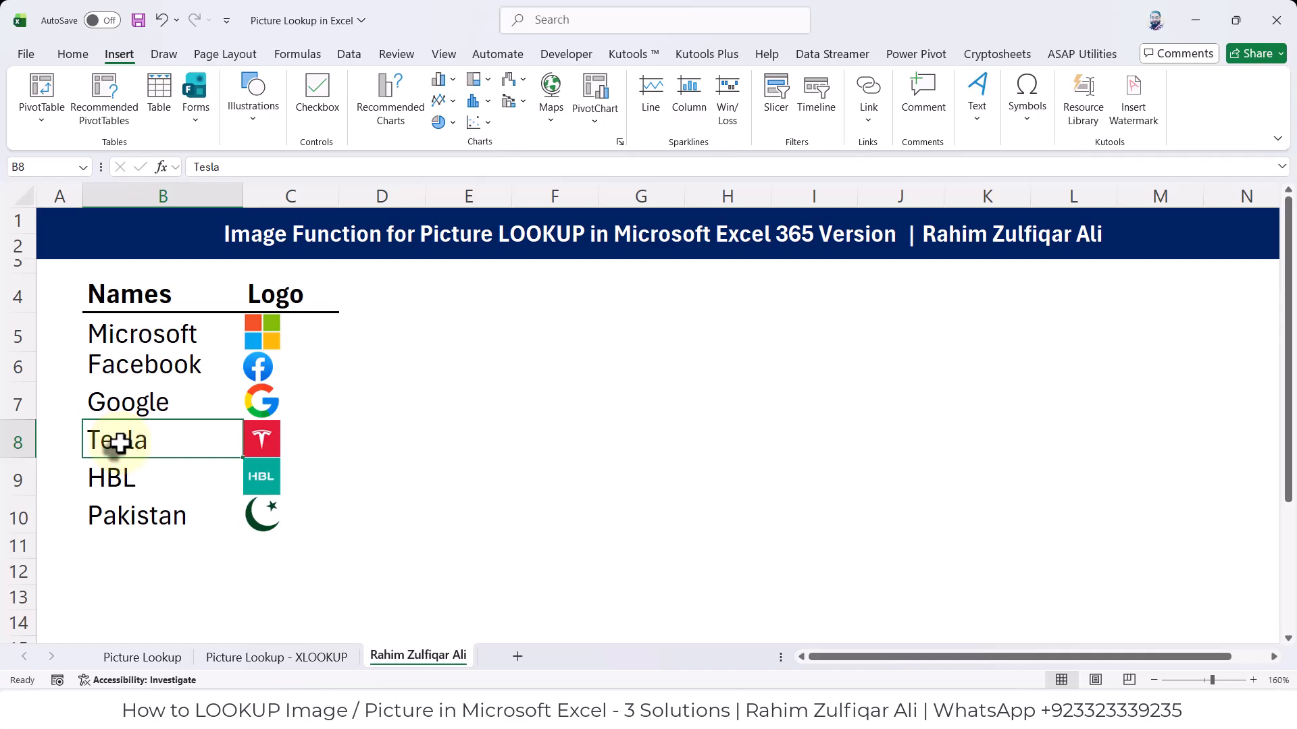
{"action": "left_click", "coordinate": [134, 341]}
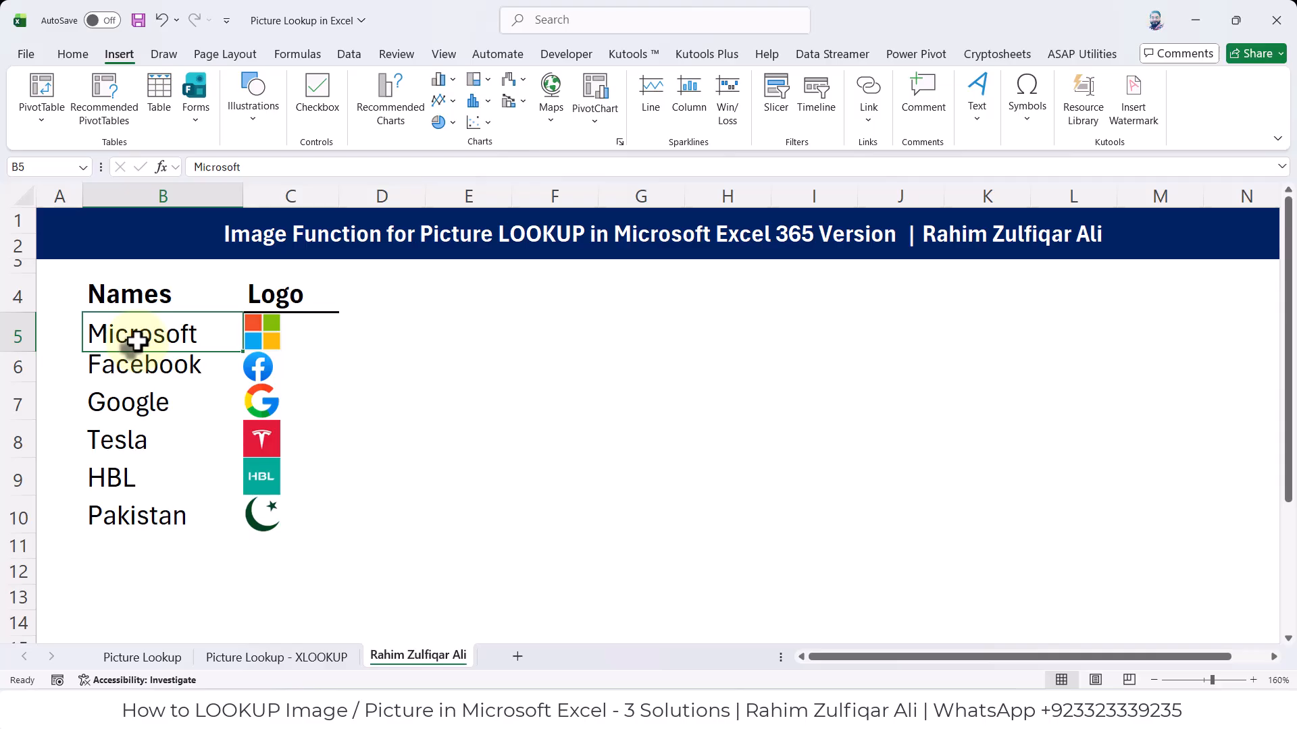
{"action": "left_click", "coordinate": [428, 333]}
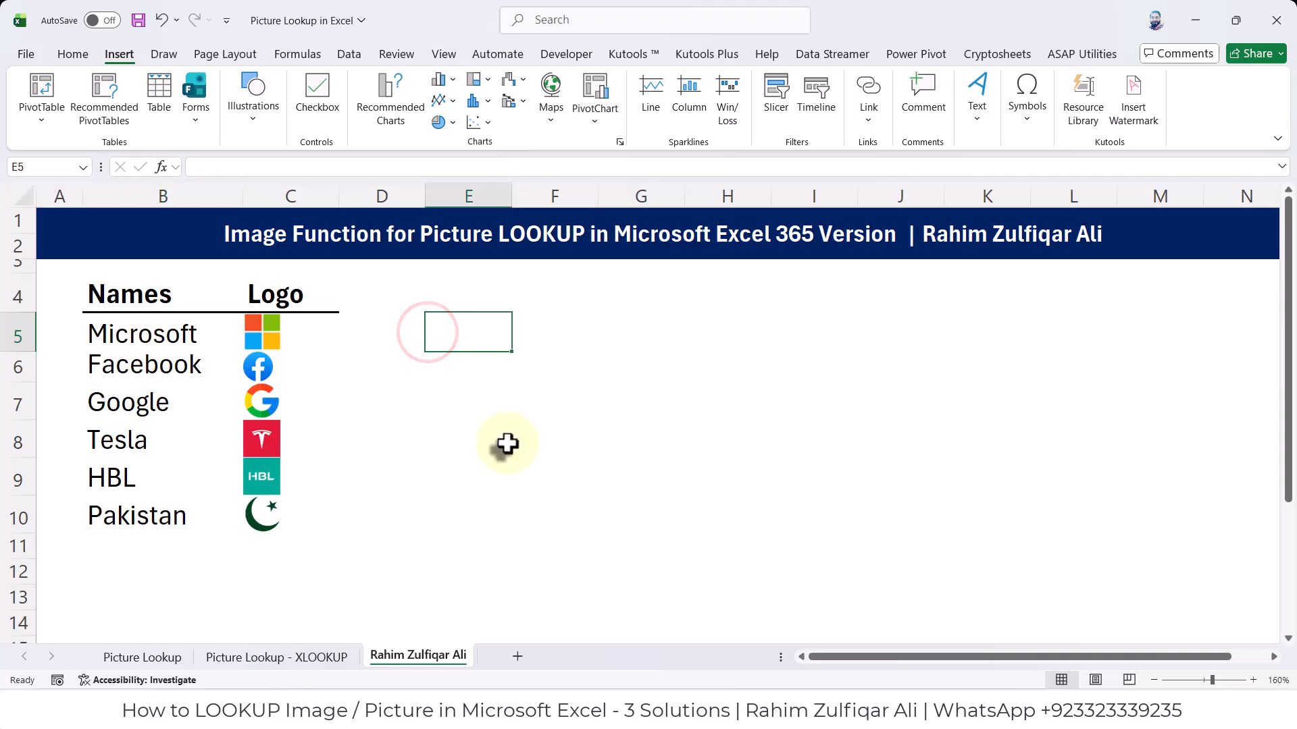
{"action": "type", "text": "=image"}
{"action": "key", "text": "Tab"}
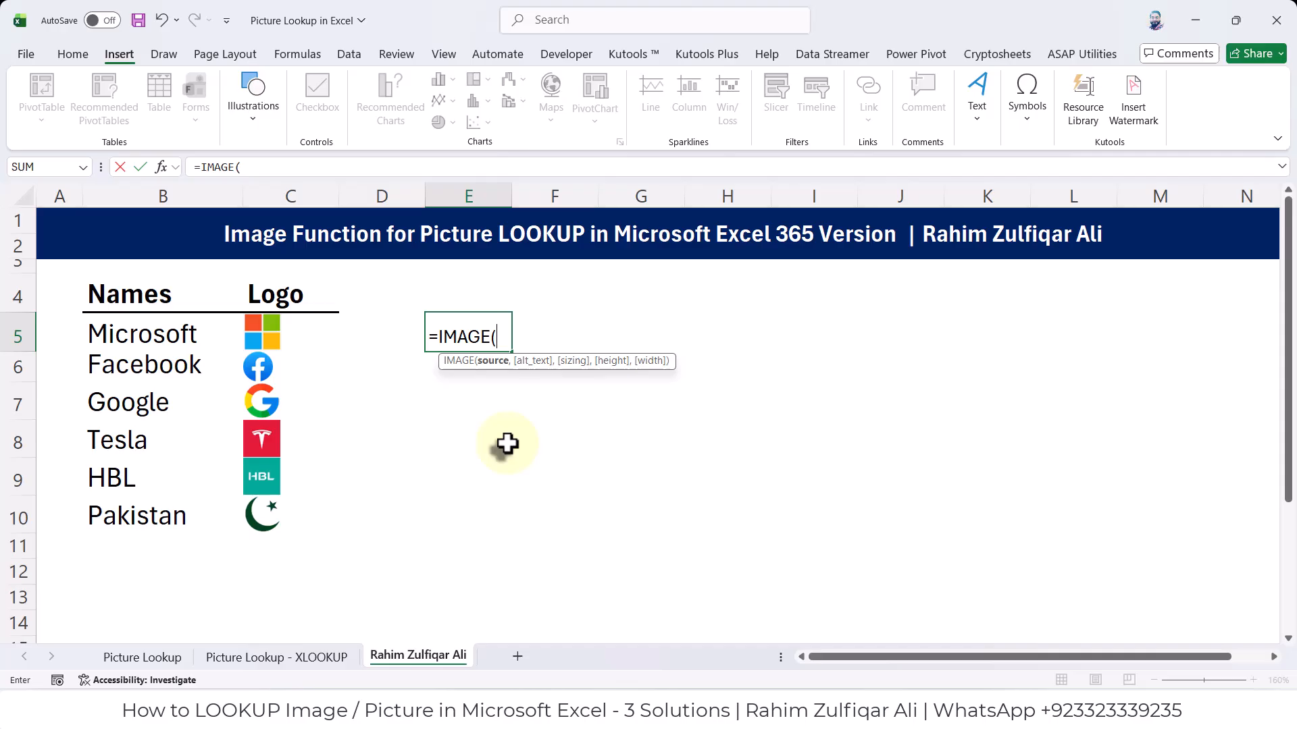
{"action": "type", "text": "con"}
{"action": "key", "text": "Tab"}
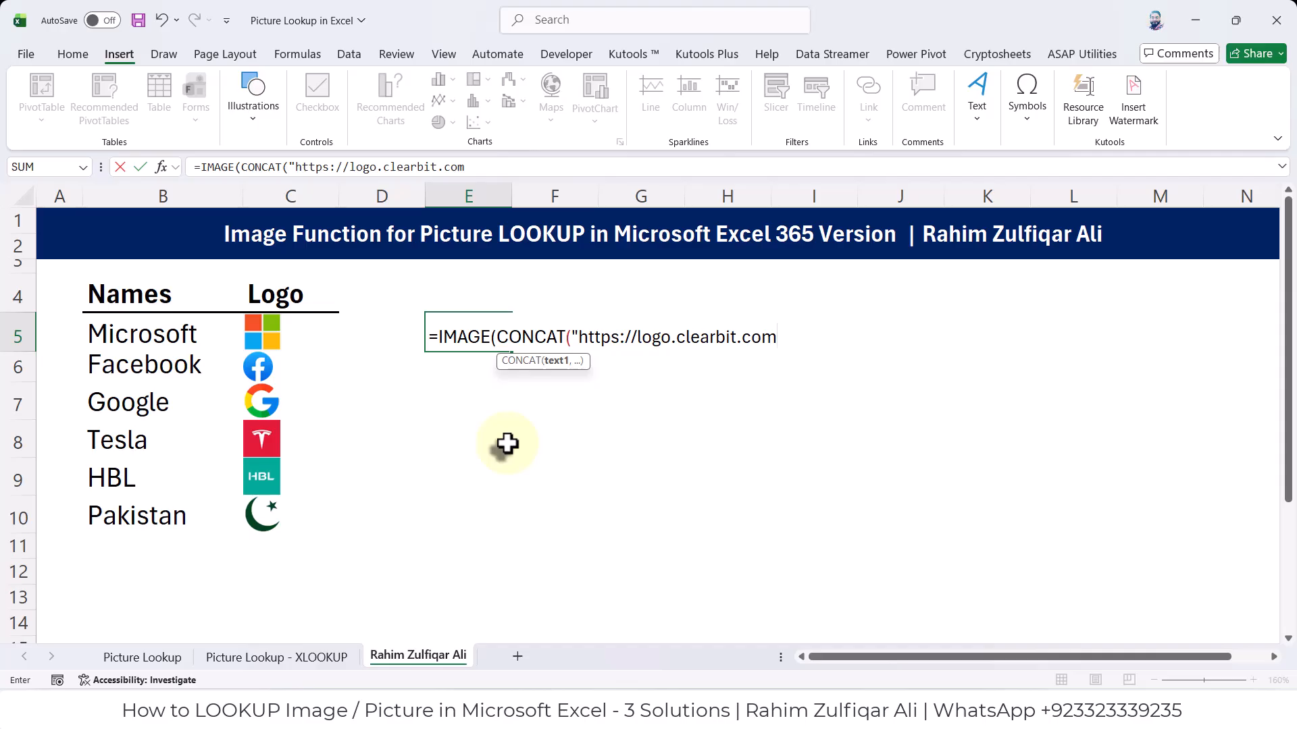
{"action": "type", "text": ","}
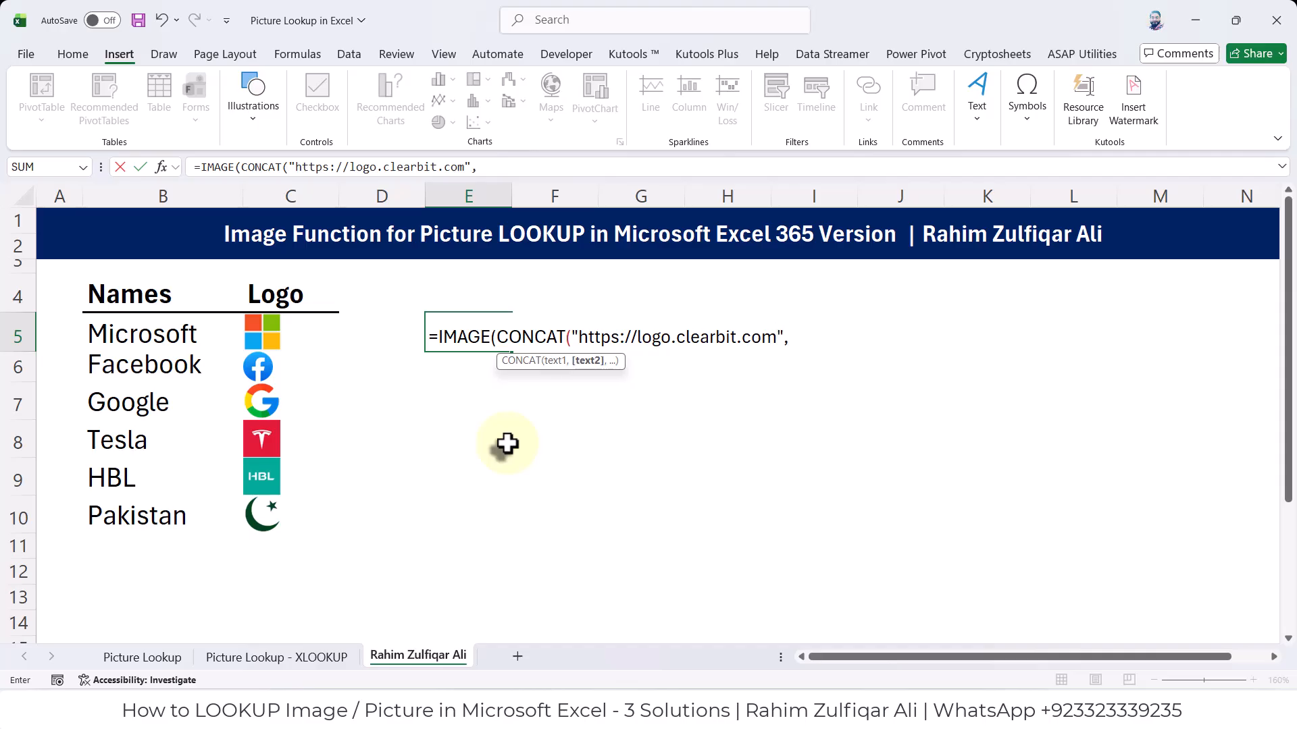
{"action": "left_click", "coordinate": [143, 335]}
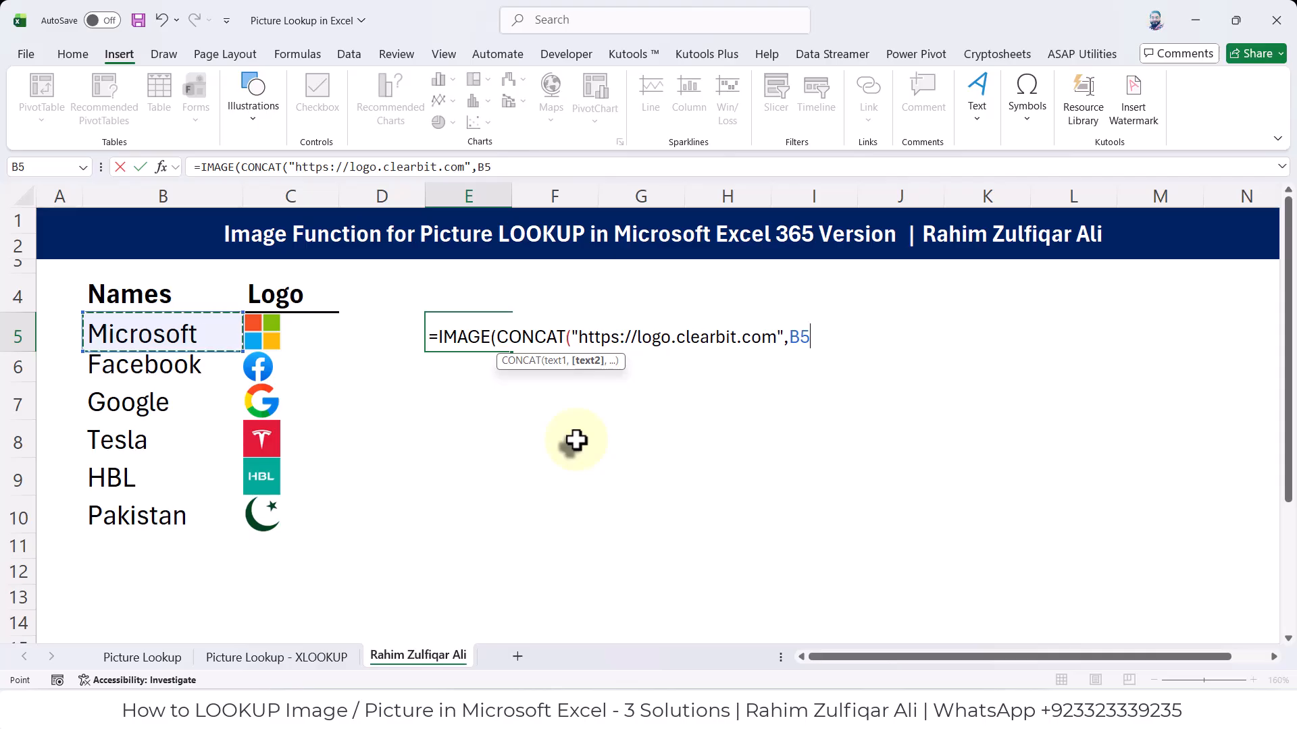
{"action": "type", "text": ",\".com"}
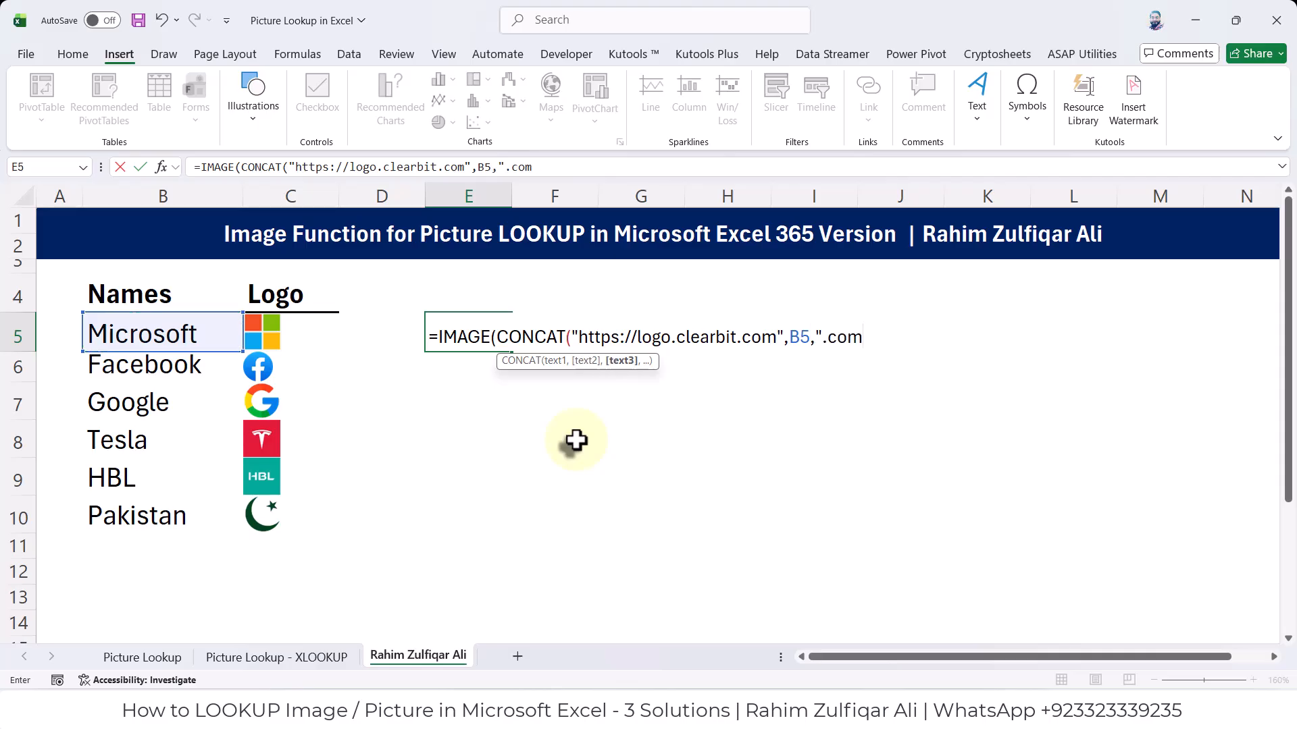
{"action": "left_click", "coordinate": [778, 337]}
{"action": "type", "text": "/"}
{"action": "left_click", "coordinate": [885, 337]}
{"action": "type", "text": ")"}
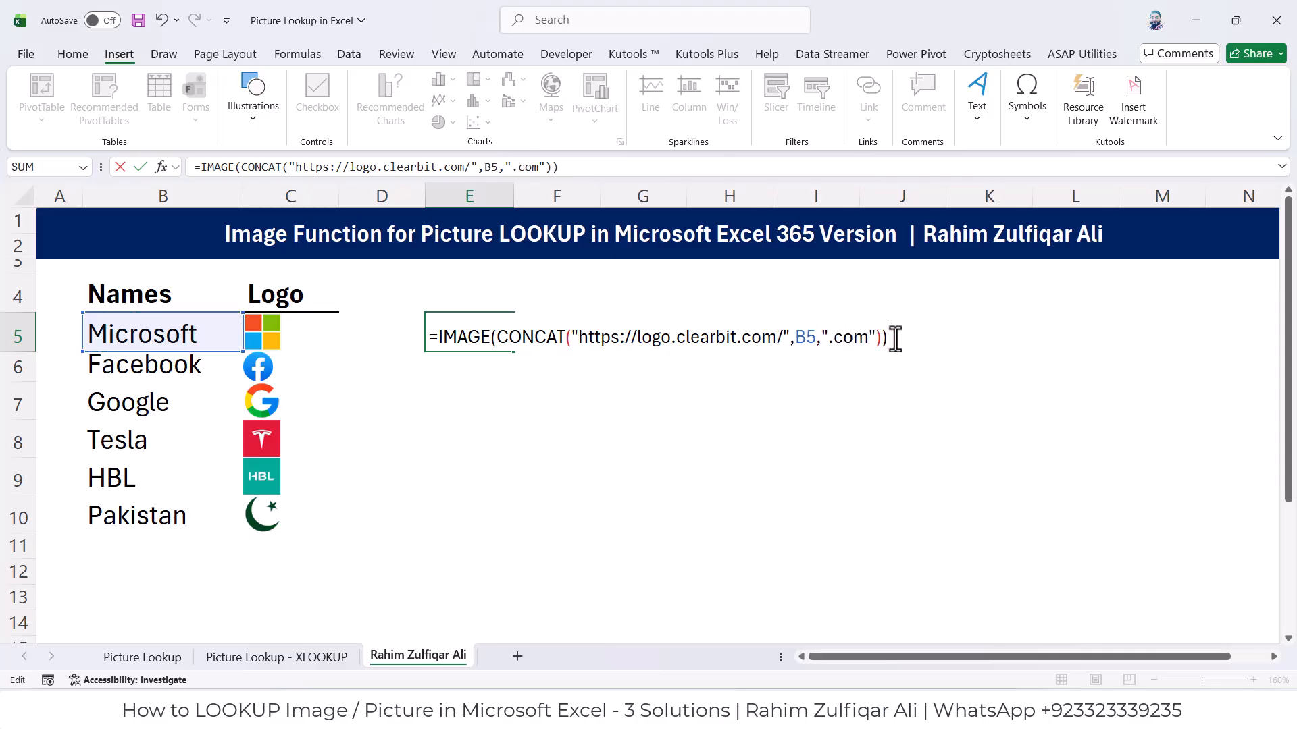
{"action": "key", "text": "BackSpace"}
{"action": "key", "text": "BackSpace"}
{"action": "type", "text": "))"}
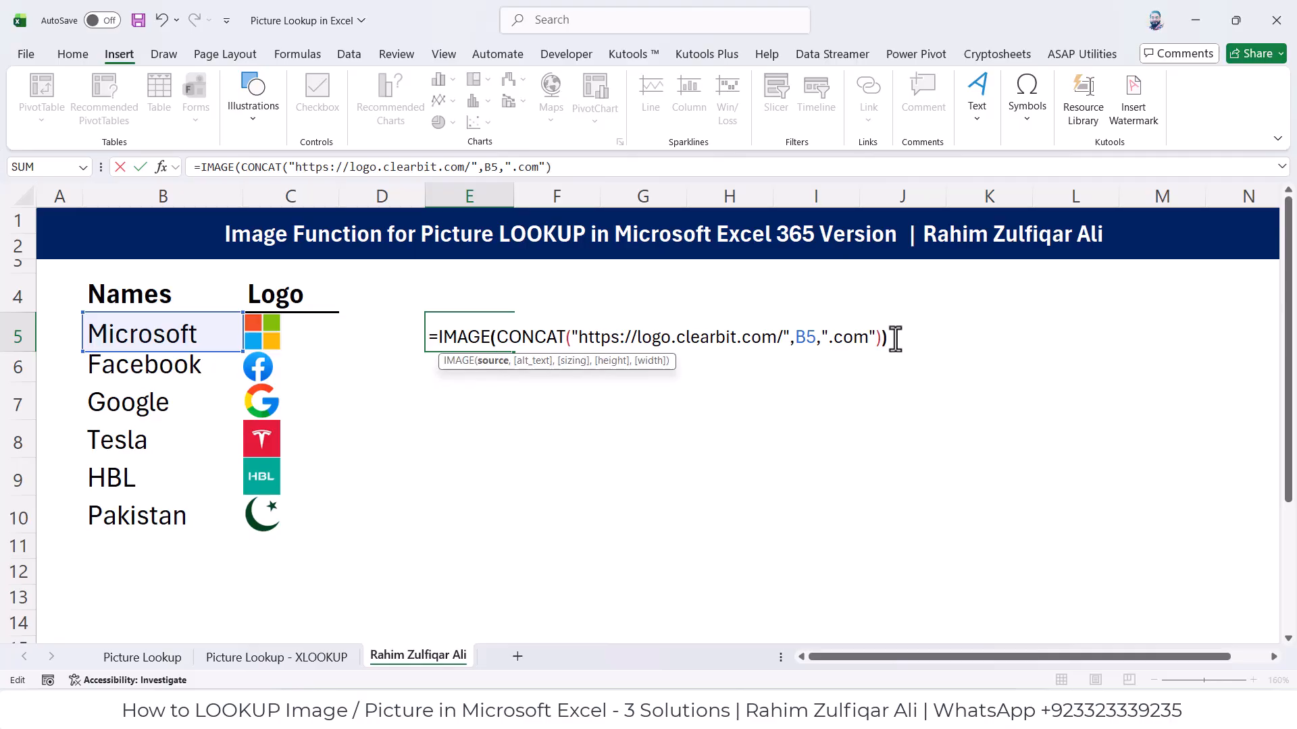
{"action": "key", "text": "Return"}
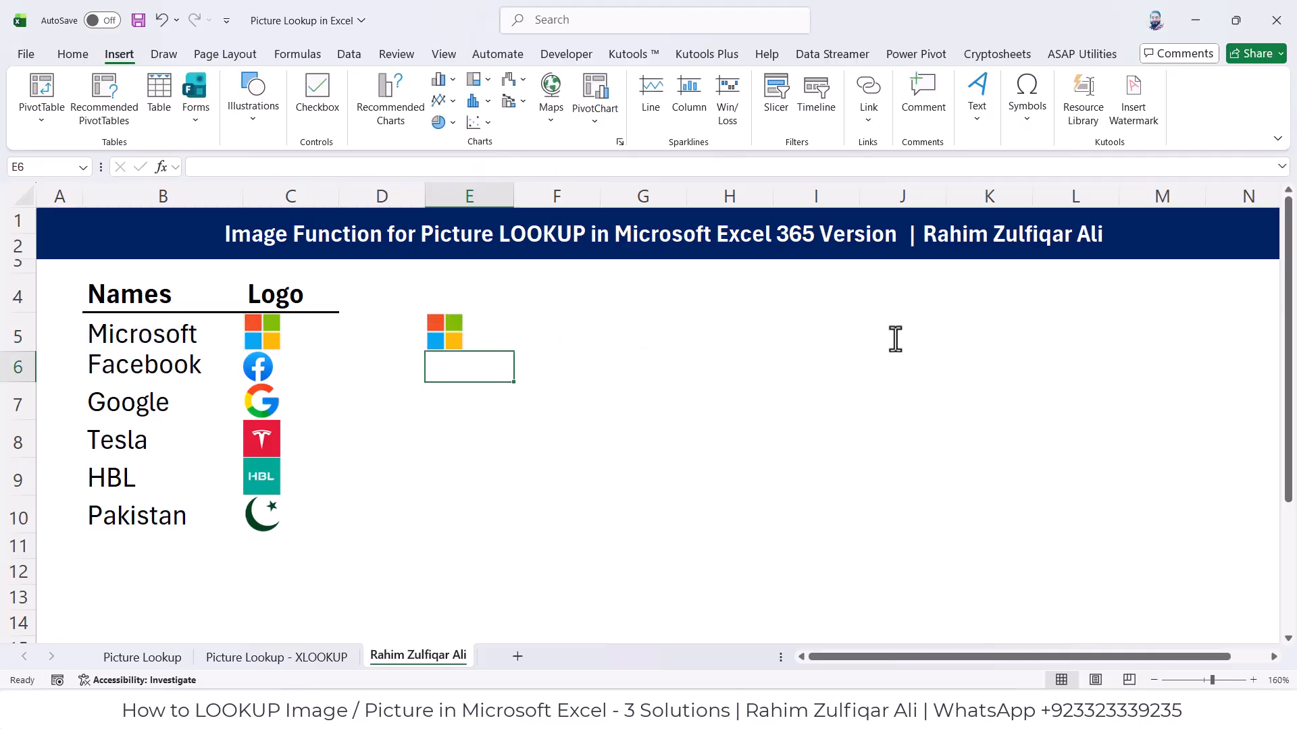
Fill the IMAGE formula from E5 down through E10.
{"action": "key", "text": "Up"}
{"action": "key", "text": "shift+Down"}
{"action": "key", "text": "shift+Down"}
{"action": "key", "text": "shift+Down"}
{"action": "key", "text": "shift+Down"}
{"action": "key", "text": "shift+Down"}
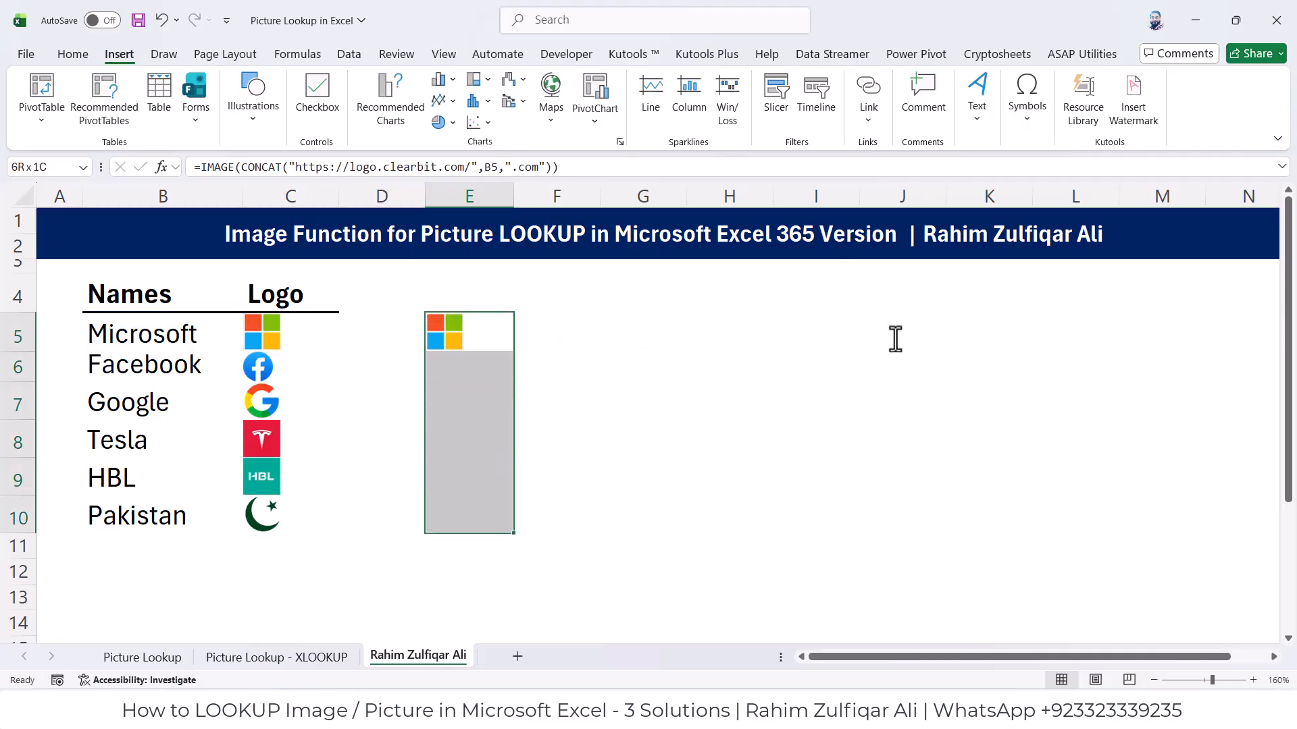
{"action": "key", "text": "ctrl+d"}
Examine the web address portion of the IMAGE formula in E5 and leave the formula as it is.
{"action": "key", "text": "shift+Up"}
{"action": "key", "text": "shift+Up"}
{"action": "key", "text": "shift+Up"}
{"action": "key", "text": "shift+Up"}
{"action": "key", "text": "shift+Up"}
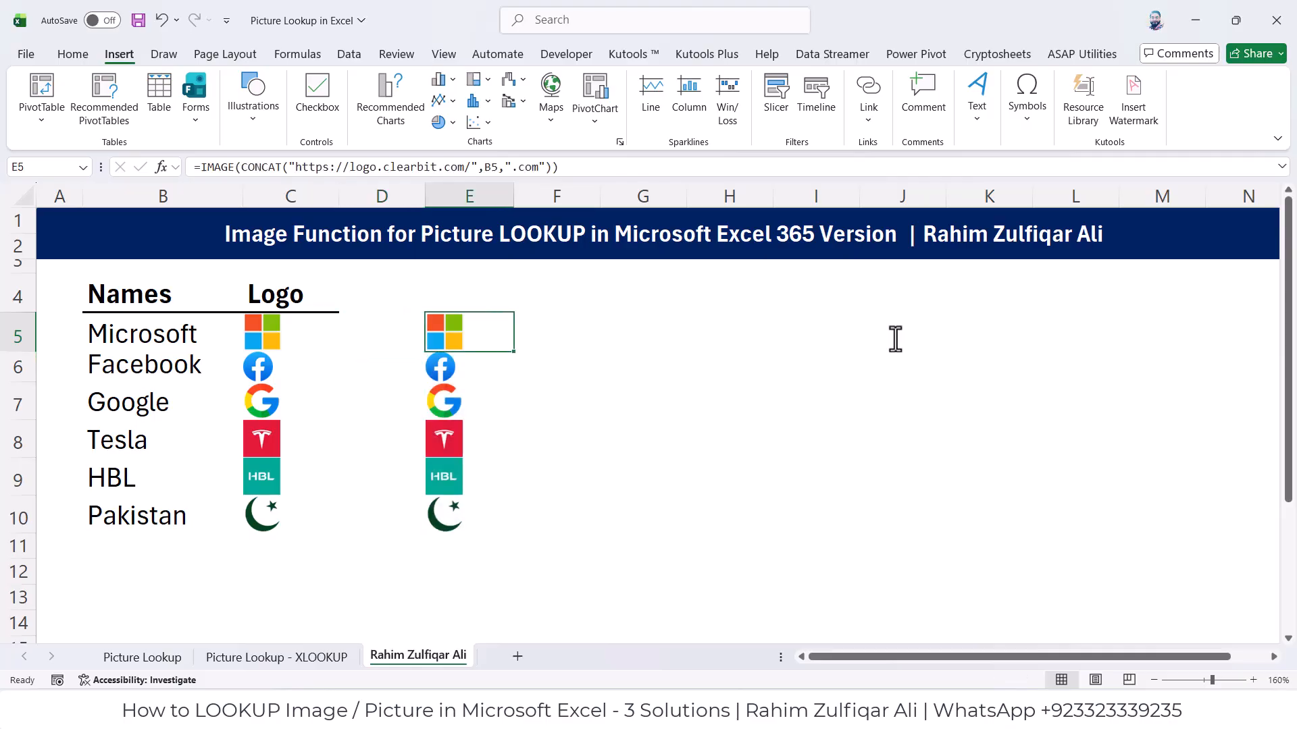
{"action": "key", "text": "F2"}
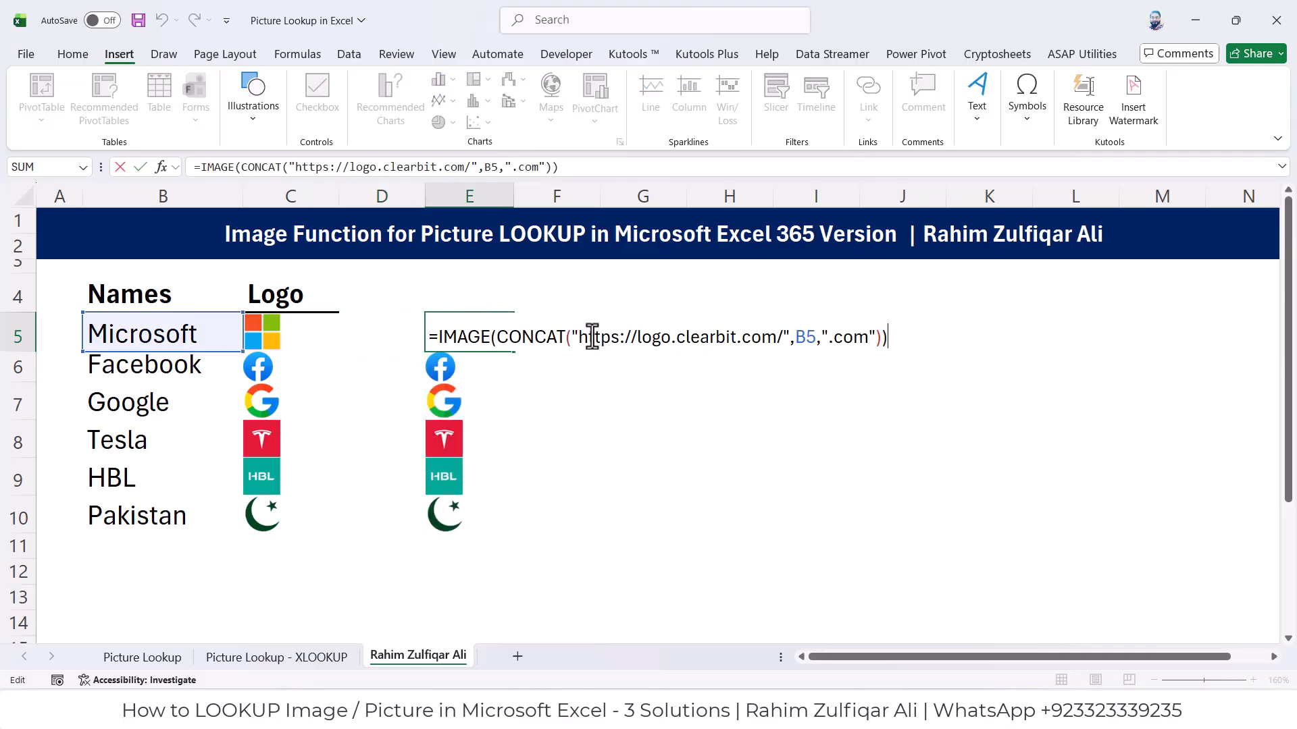
{"action": "left_click_drag", "start_coordinate": [573, 336], "coordinate": [782, 336]}
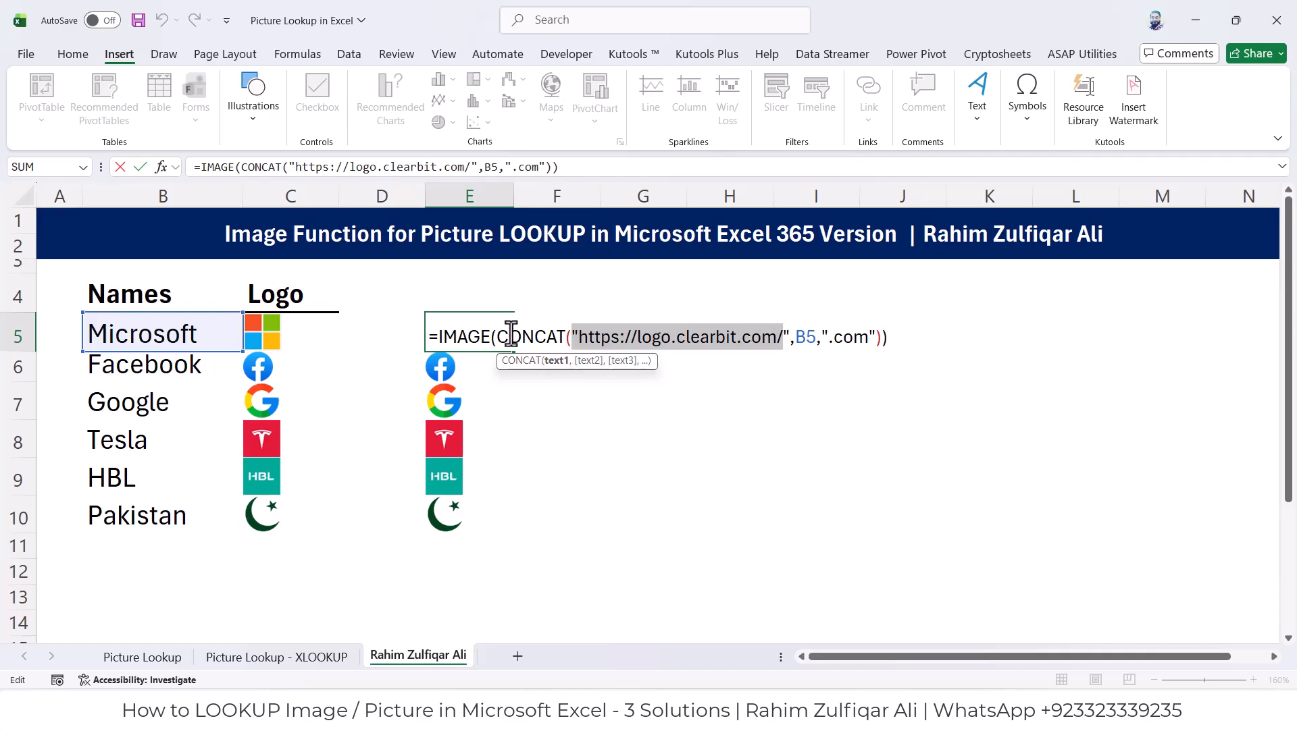
{"action": "left_click", "coordinate": [468, 335]}
{"action": "key", "text": "Escape"}
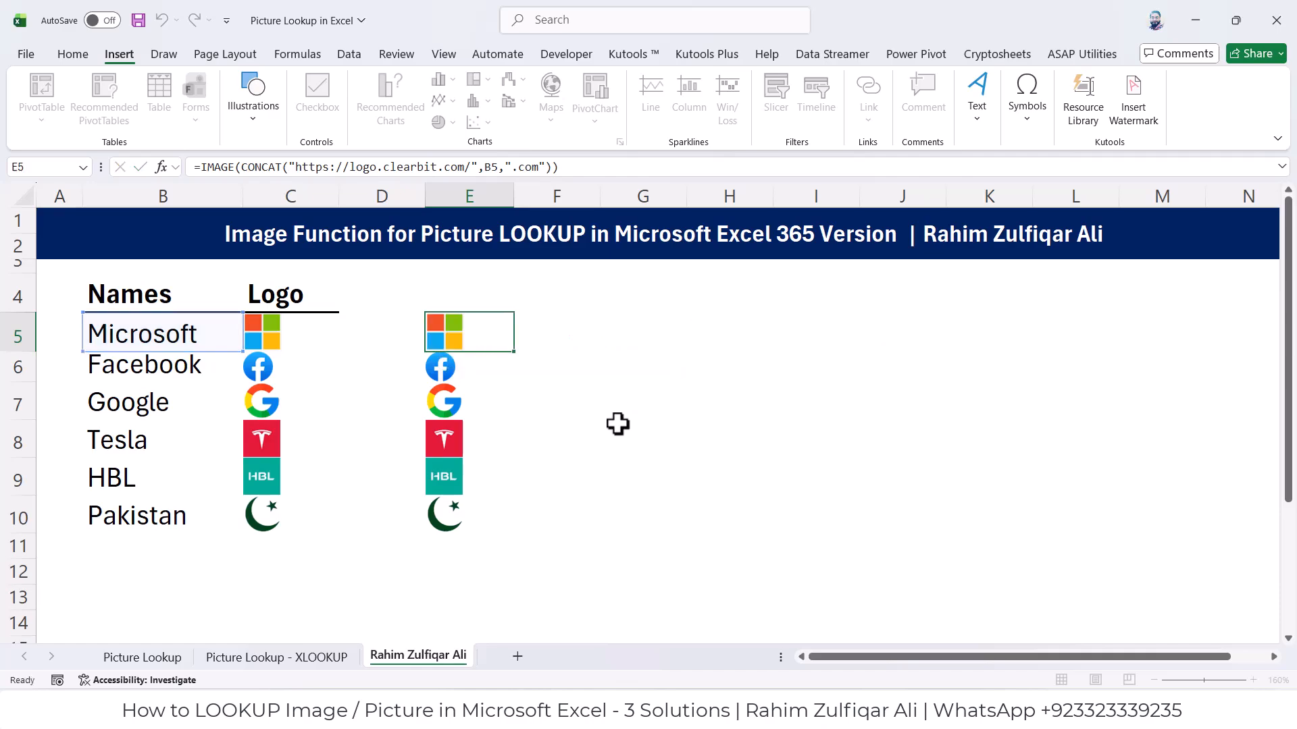
Examine the IMAGE formulas in E6, E7 and E8 one after another, and return to E5.
{"action": "key", "text": "Down"}
{"action": "key", "text": "F2"}
{"action": "key", "text": "Return"}
{"action": "key", "text": "F2"}
{"action": "key", "text": "Return"}
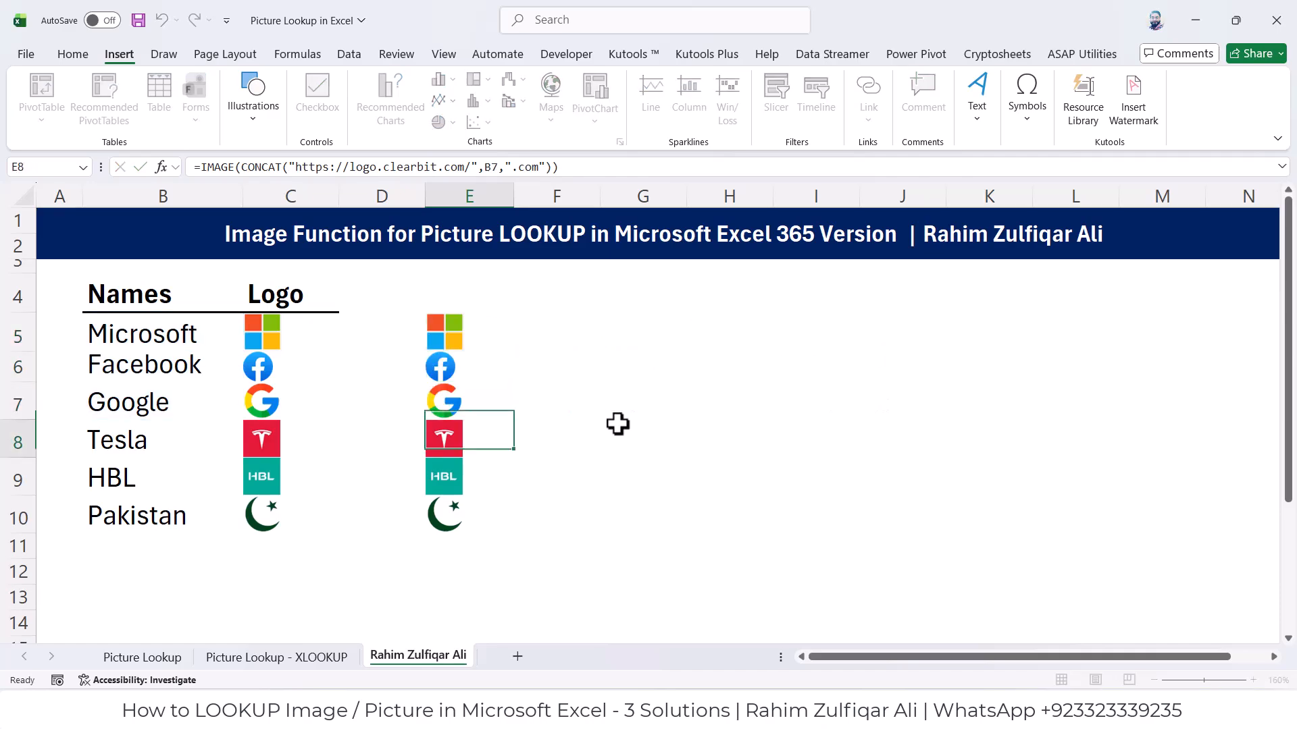
{"action": "key", "text": "F2"}
{"action": "key", "text": "Return"}
{"action": "key", "text": "Up"}
{"action": "key", "text": "Up"}
{"action": "key", "text": "Up"}
{"action": "key", "text": "Up"}
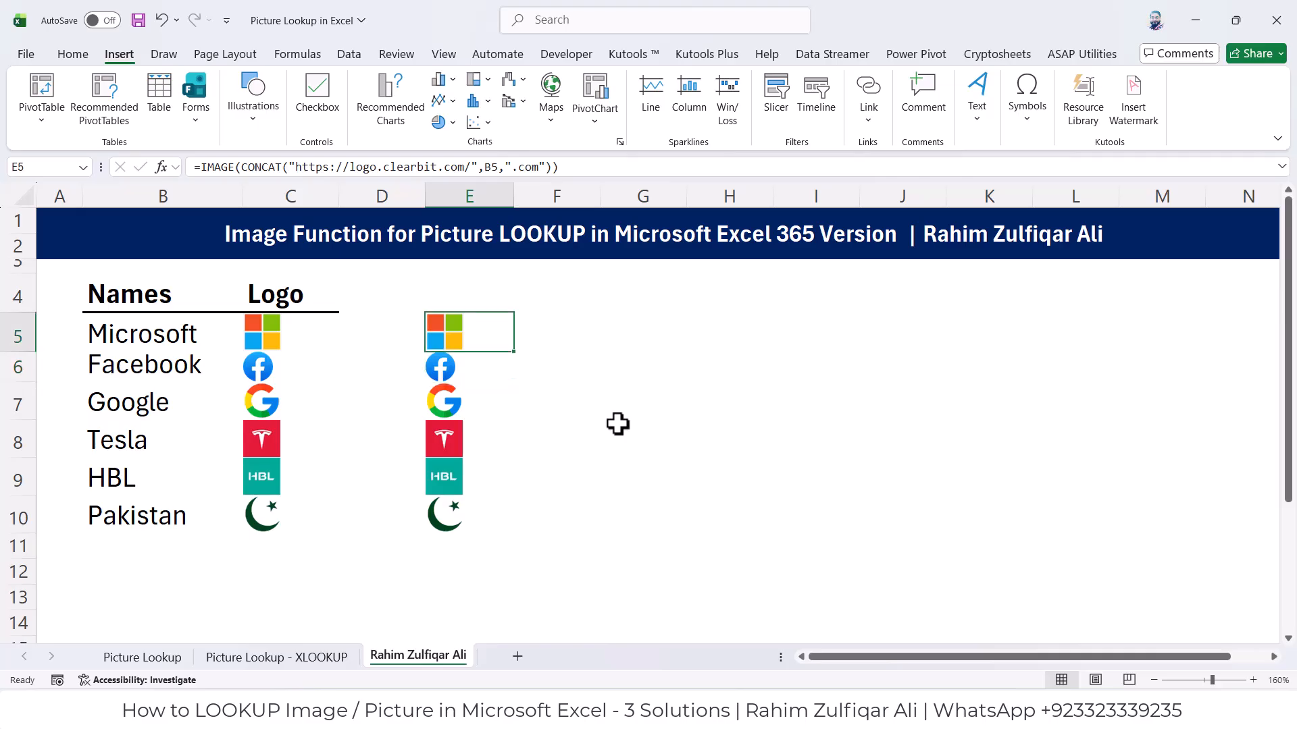
Switch to the employee data workbook, look over the records on the Details sheet, and return to the Profile sheet.
{"action": "left_click", "coordinate": [135, 657]}
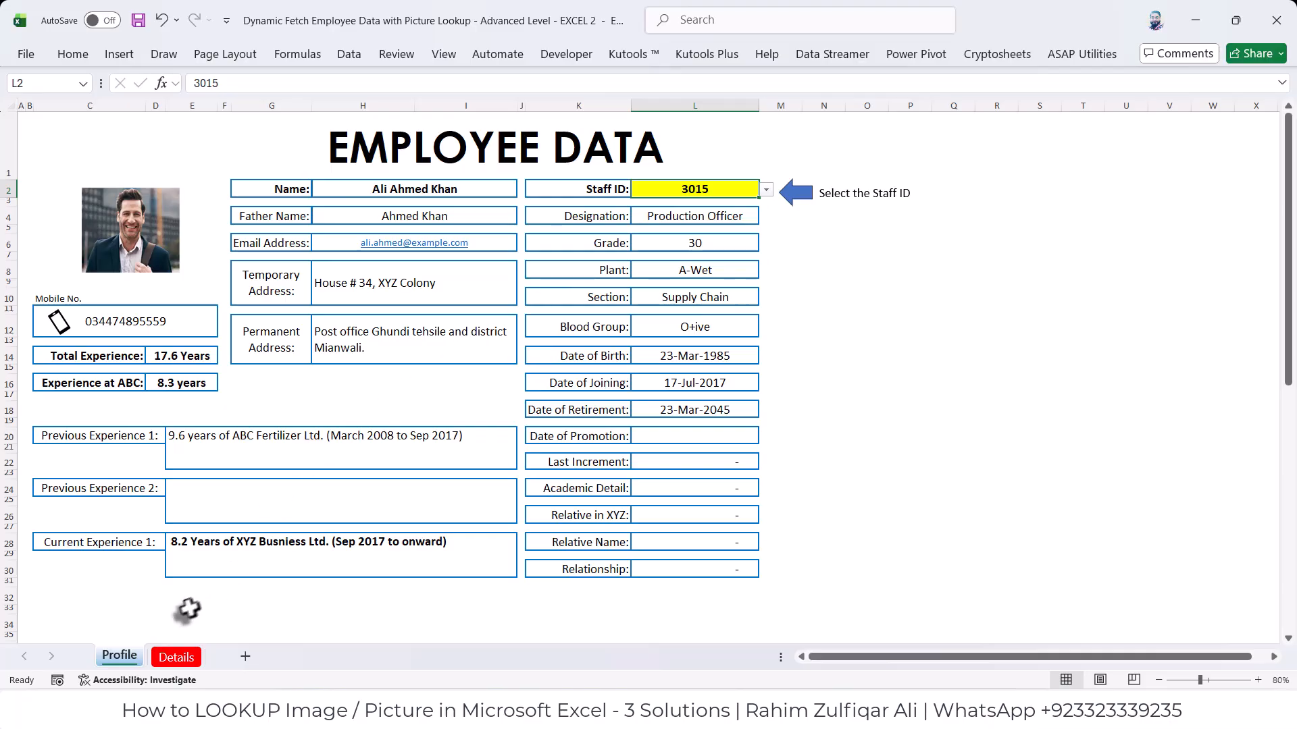
{"action": "left_click", "coordinate": [176, 657]}
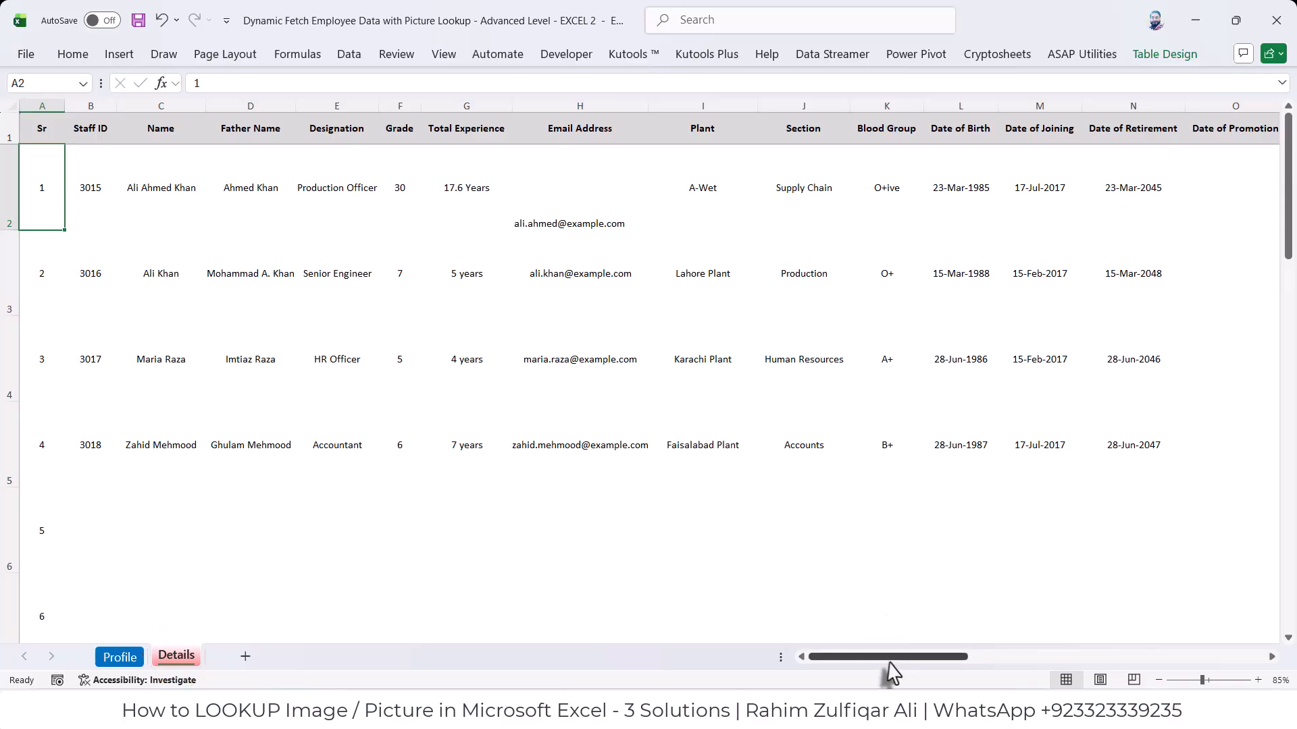
{"action": "mouse_move", "coordinate": [889, 658]}
{"action": "left_mouse_down"}
{"action": "mouse_move", "coordinate": [1239, 669]}
{"action": "mouse_move", "coordinate": [888, 659]}
{"action": "left_mouse_up"}
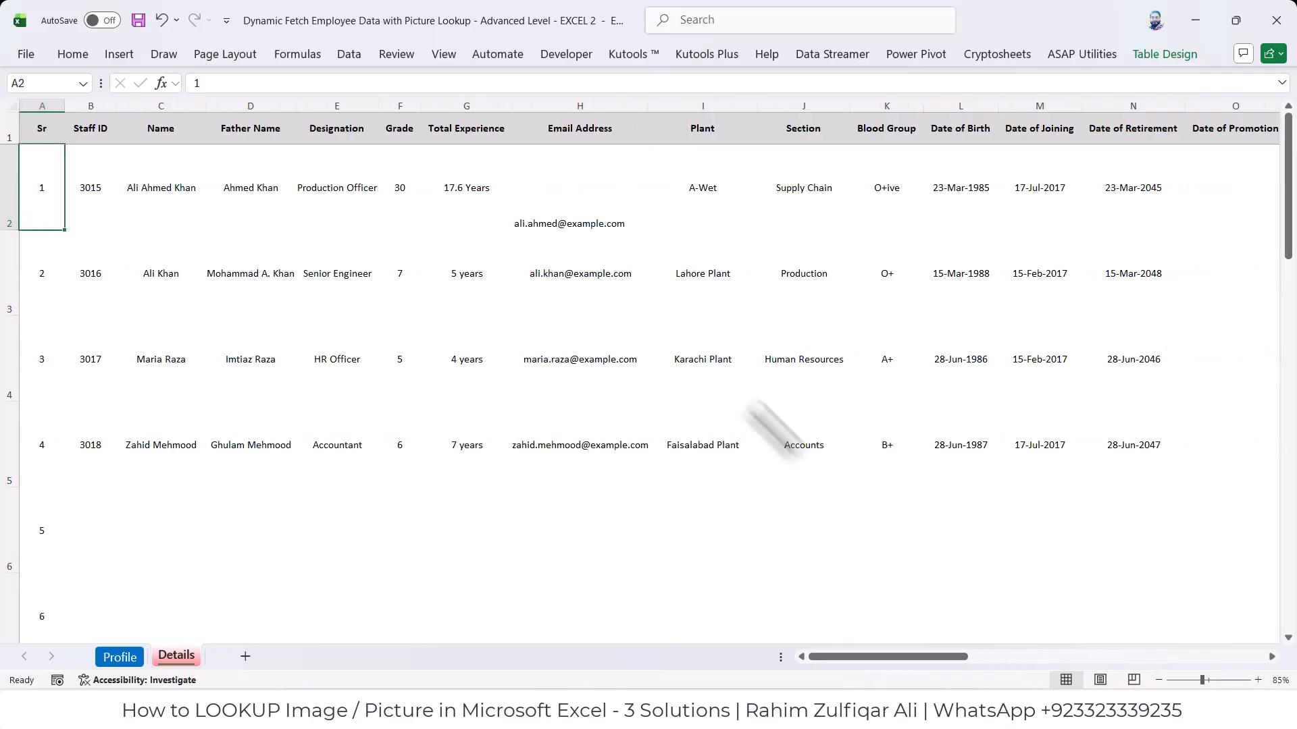
{"action": "left_click", "coordinate": [120, 656]}
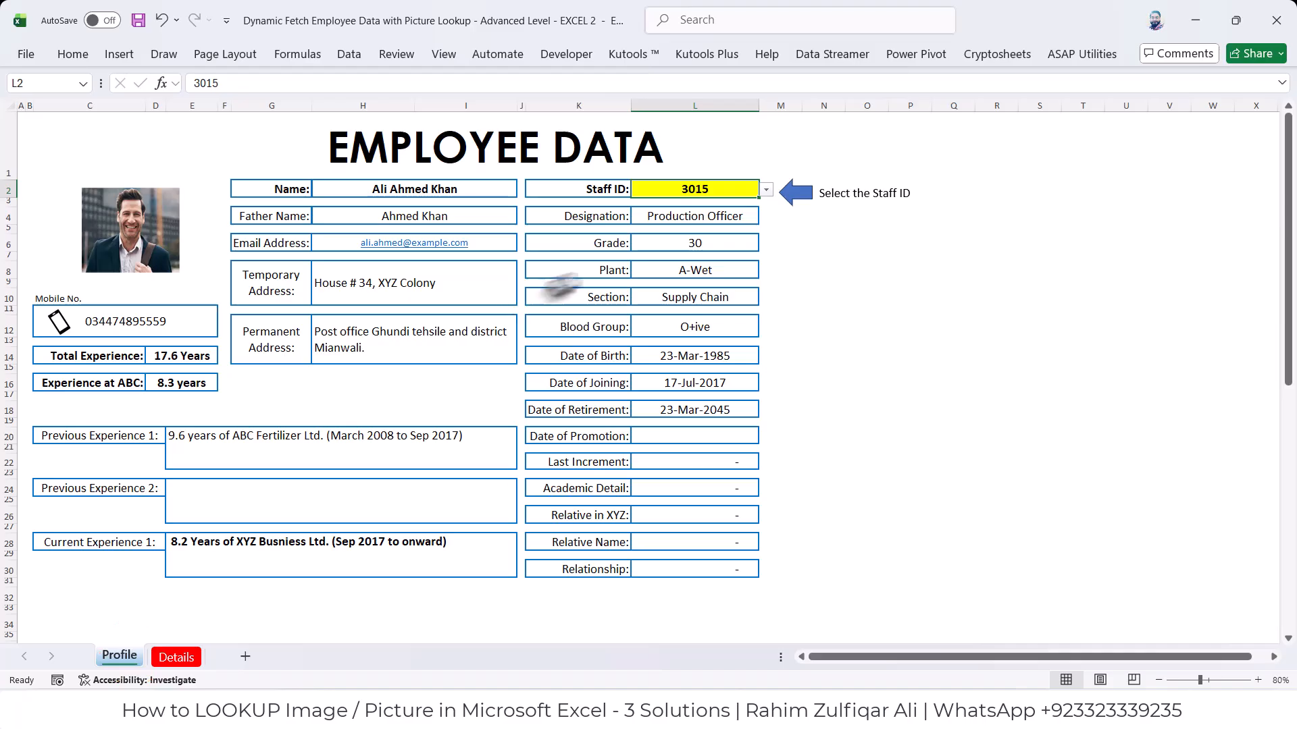
Test the profile lookup by choosing the second, third and fourth entries of the Staff ID list in turn.
{"action": "left_click", "coordinate": [766, 190]}
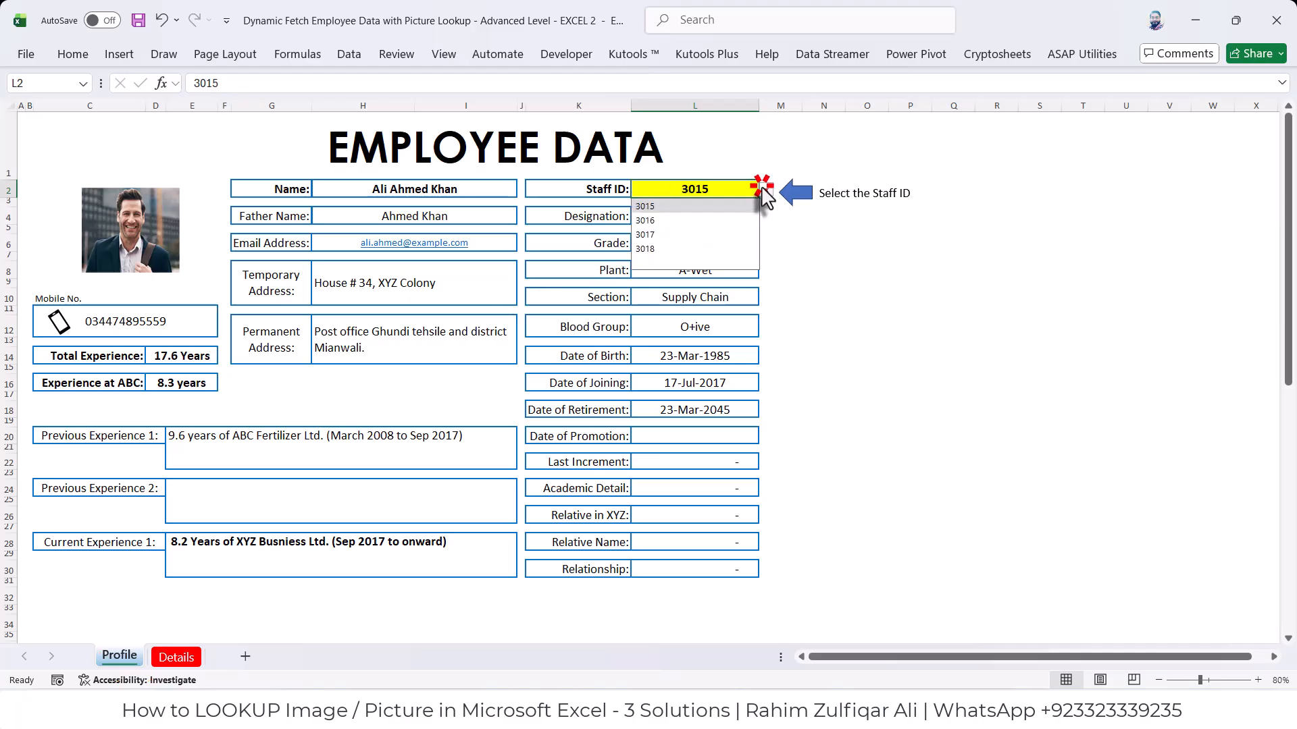
{"action": "left_click", "coordinate": [669, 220]}
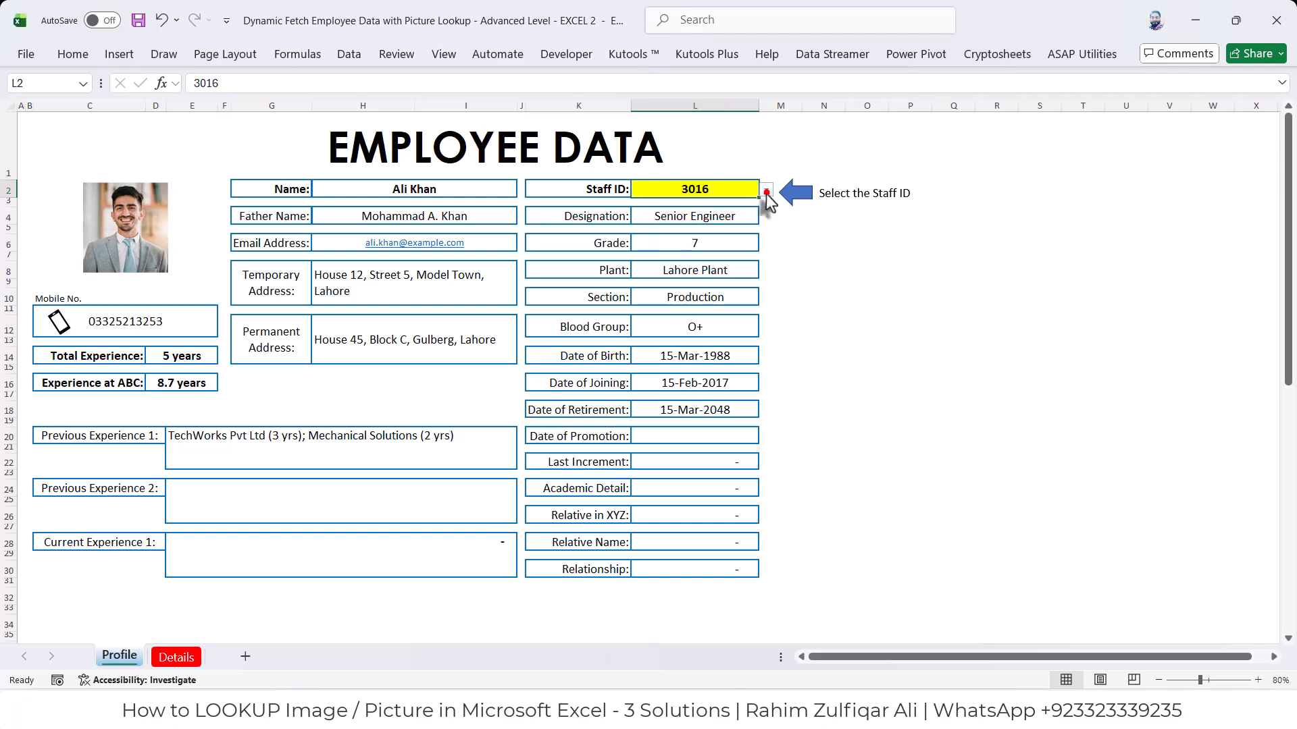
{"action": "left_click", "coordinate": [766, 191]}
{"action": "left_click", "coordinate": [674, 231]}
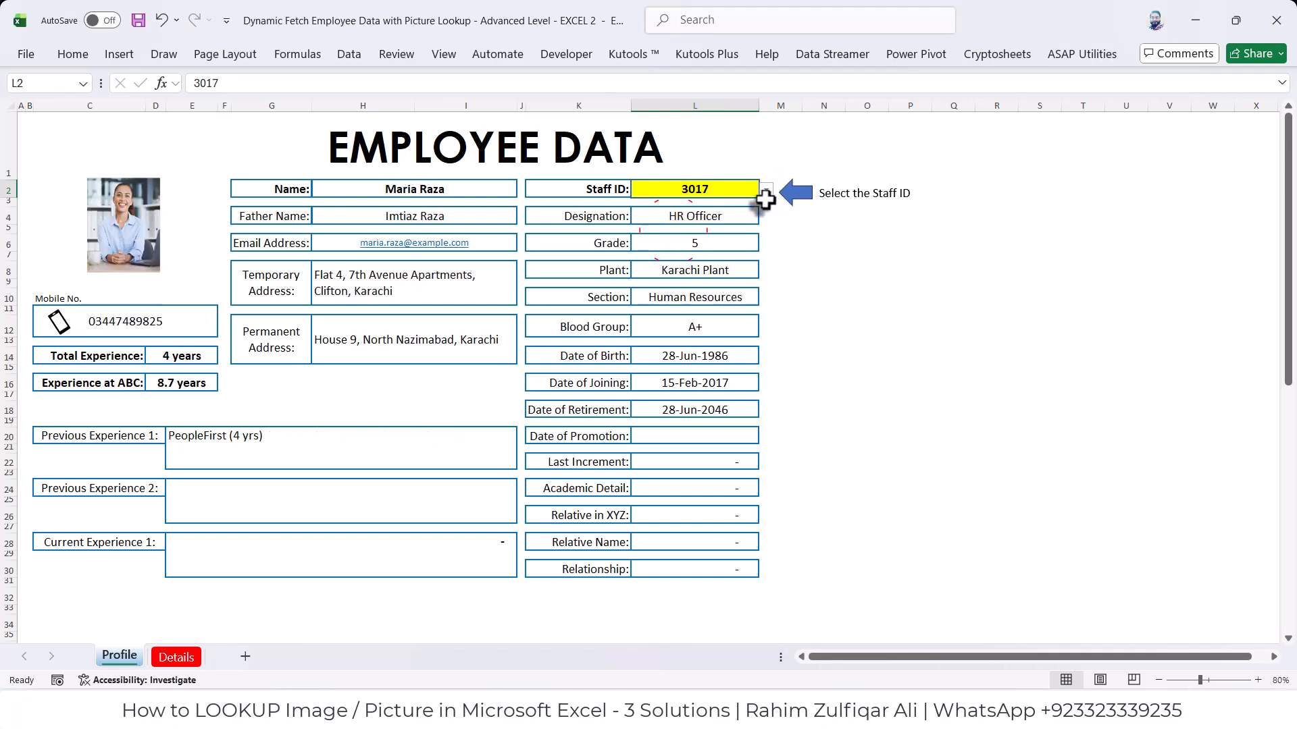
{"action": "left_click", "coordinate": [765, 199]}
{"action": "left_click", "coordinate": [750, 188]}
{"action": "left_click", "coordinate": [766, 192]}
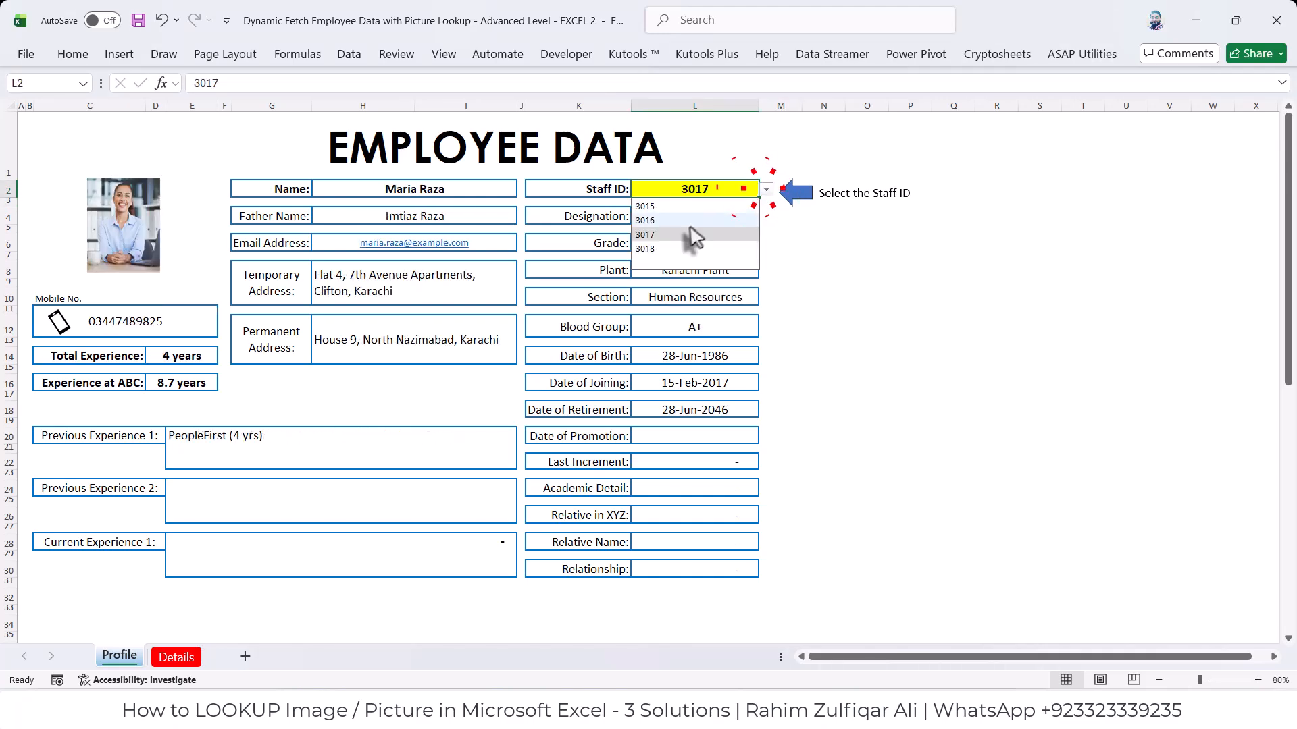
{"action": "left_click", "coordinate": [669, 224]}
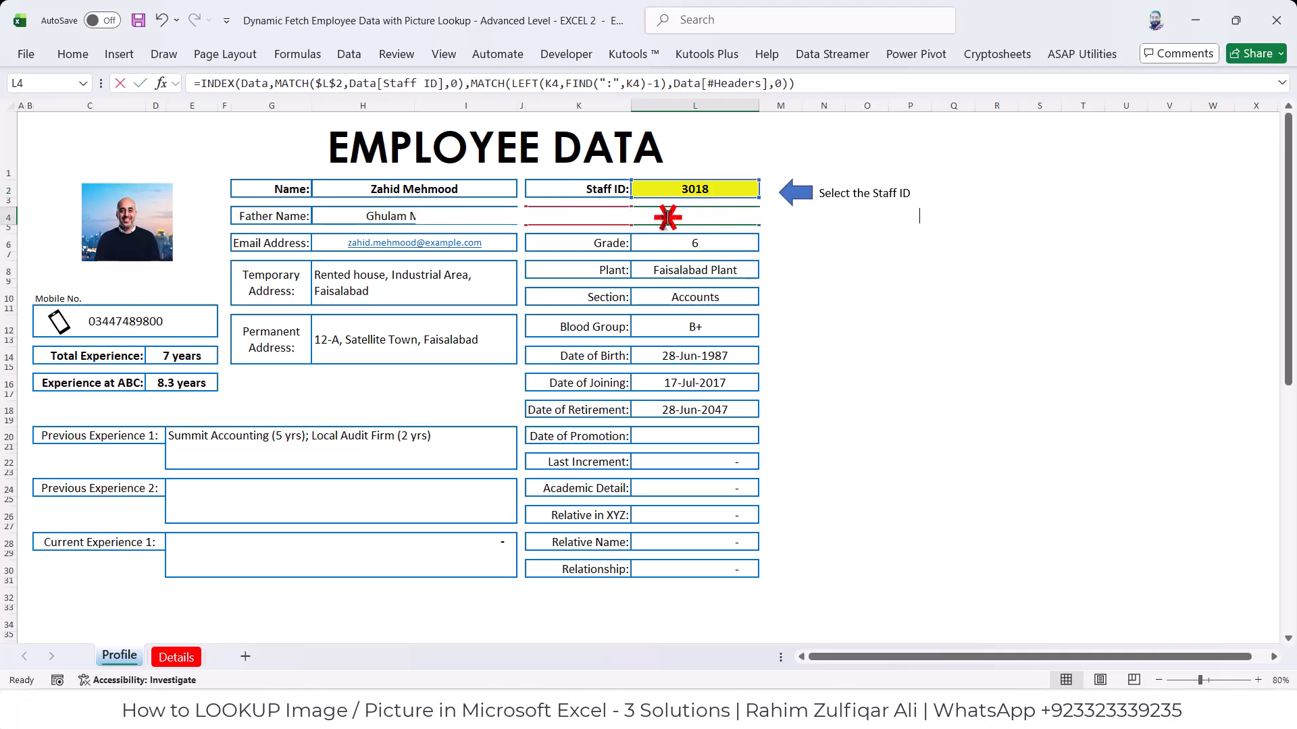
Examine the lookup formulas behind the Designation, Plant, Section, Blood Group and Date of Birth fields without changing them.
{"action": "double_click", "coordinate": [666, 223]}
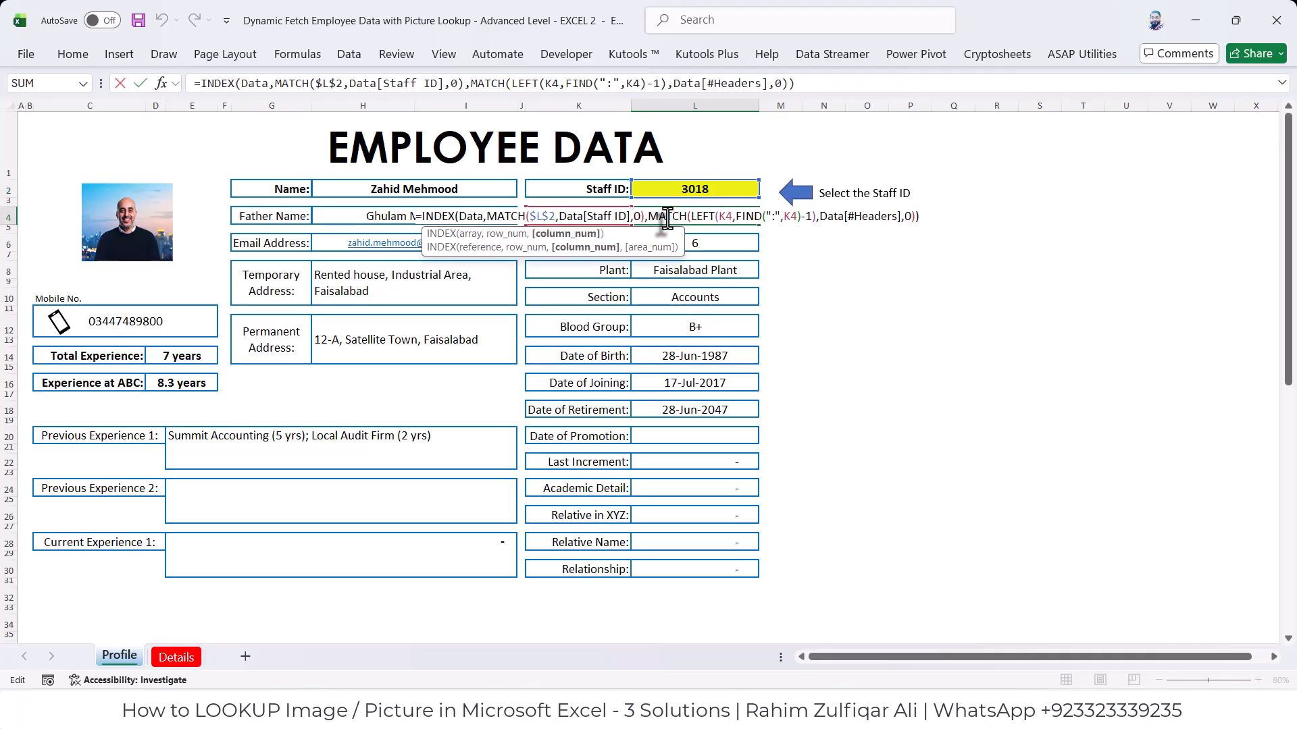
{"action": "key", "text": "Return"}
{"action": "double_click", "coordinate": [655, 270]}
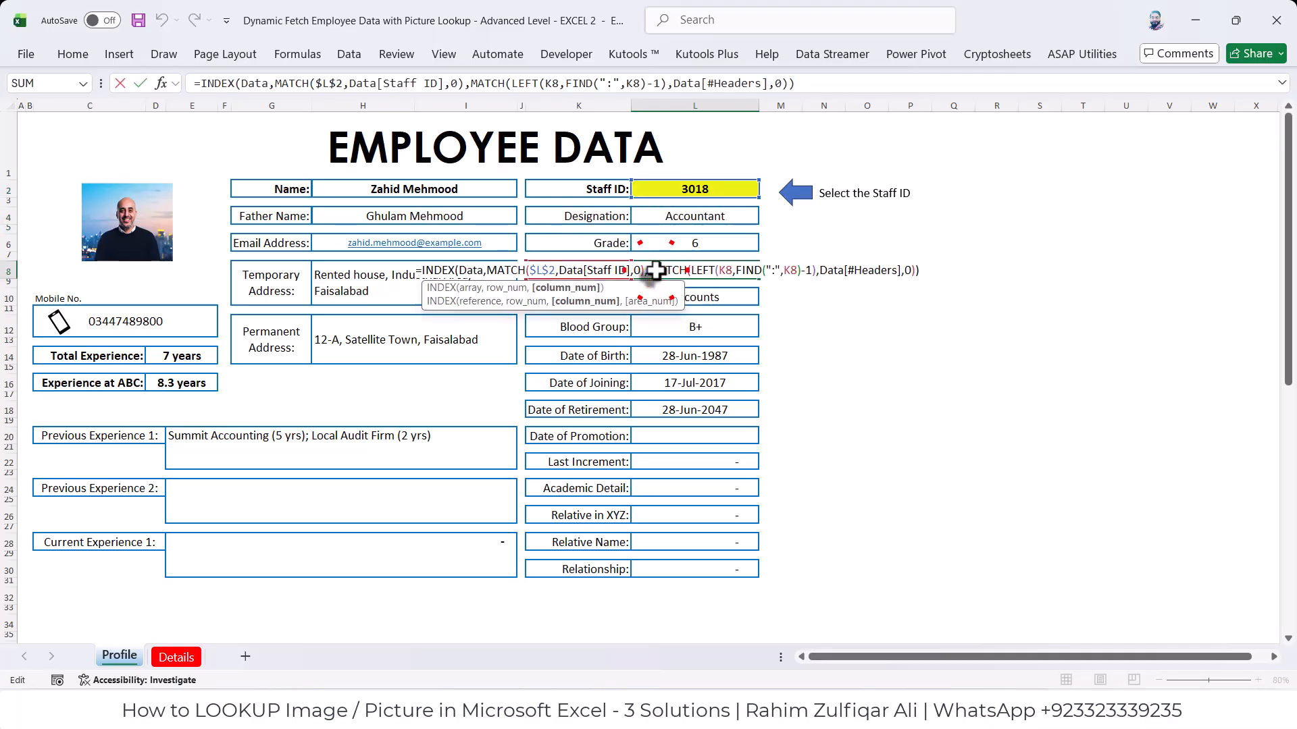
{"action": "key", "text": "Return"}
{"action": "double_click", "coordinate": [659, 297]}
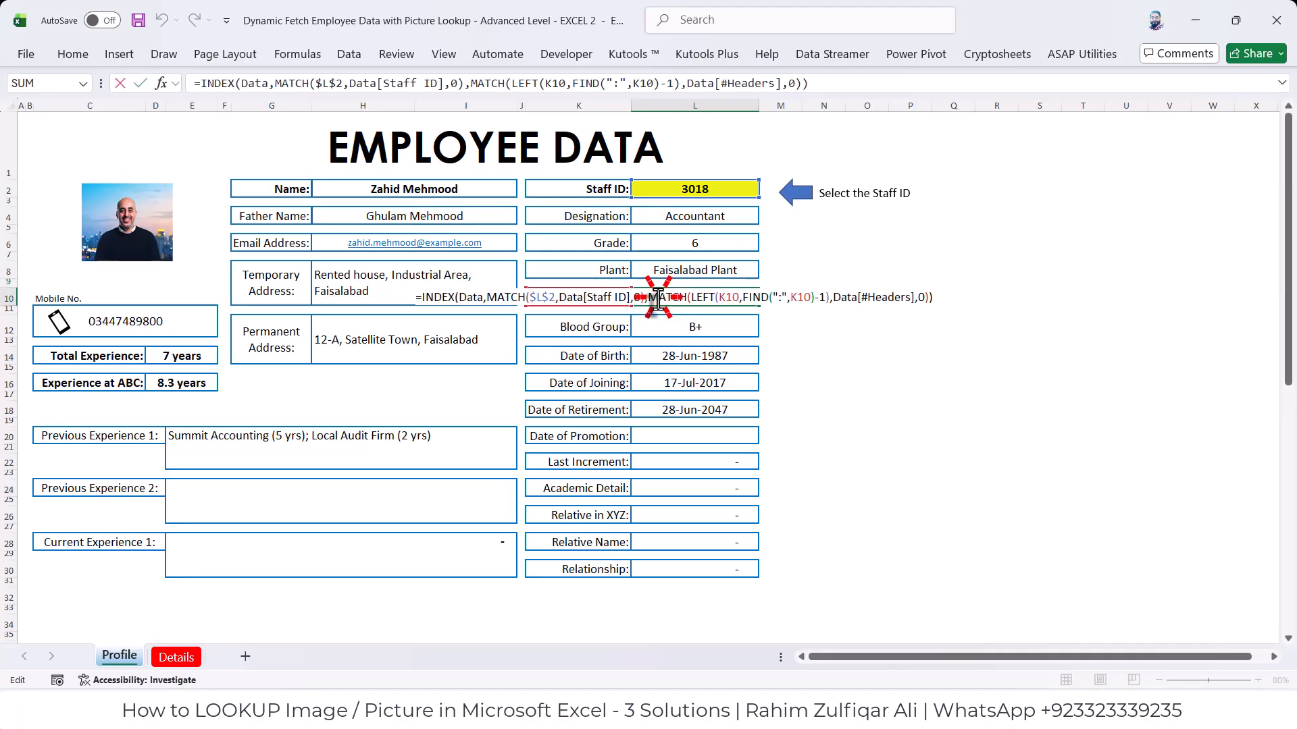
{"action": "key", "text": "Return"}
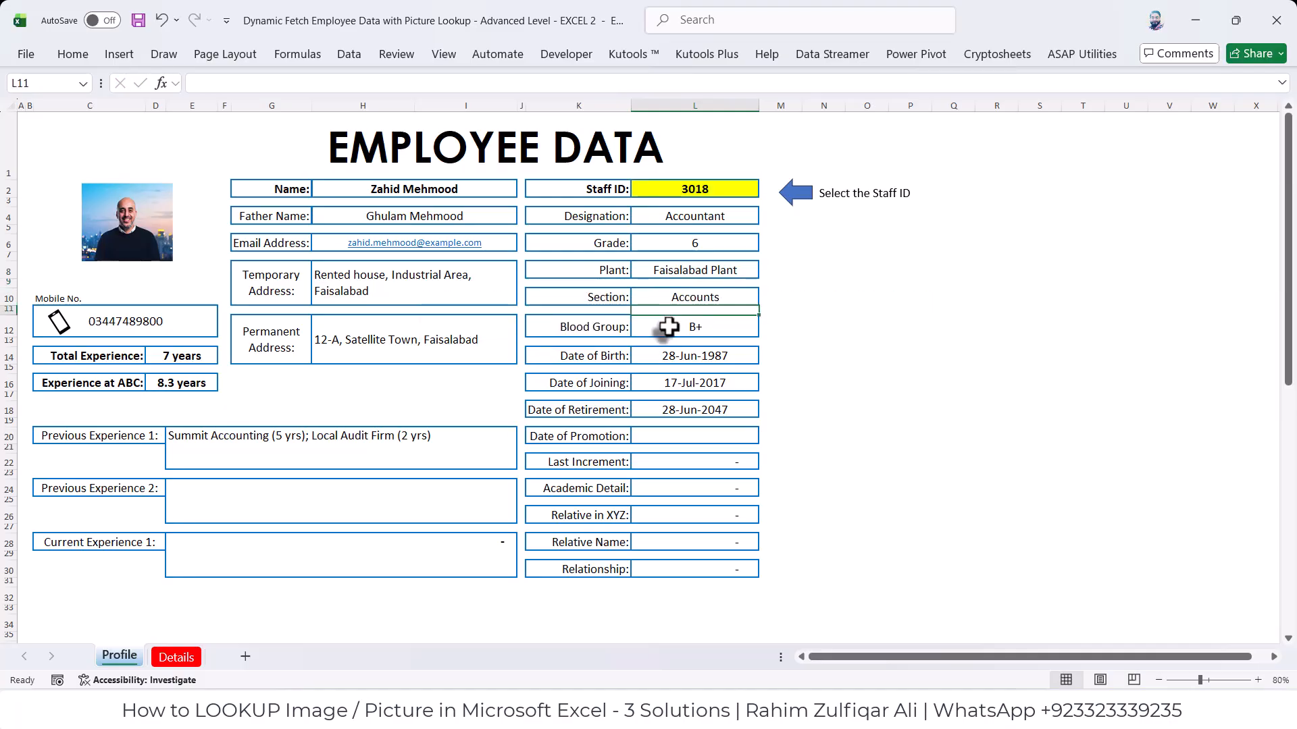
{"action": "double_click", "coordinate": [669, 327]}
{"action": "key", "text": "Return"}
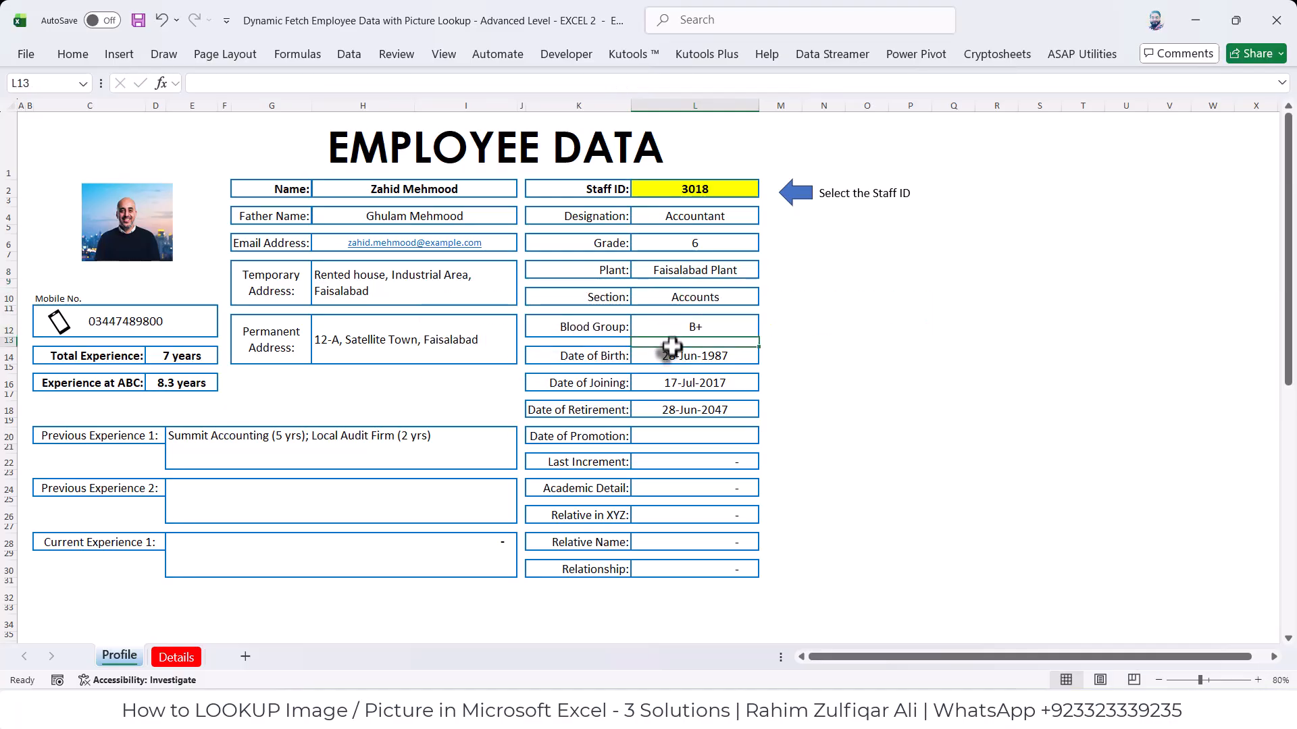
{"action": "double_click", "coordinate": [671, 354]}
{"action": "key", "text": "Return"}
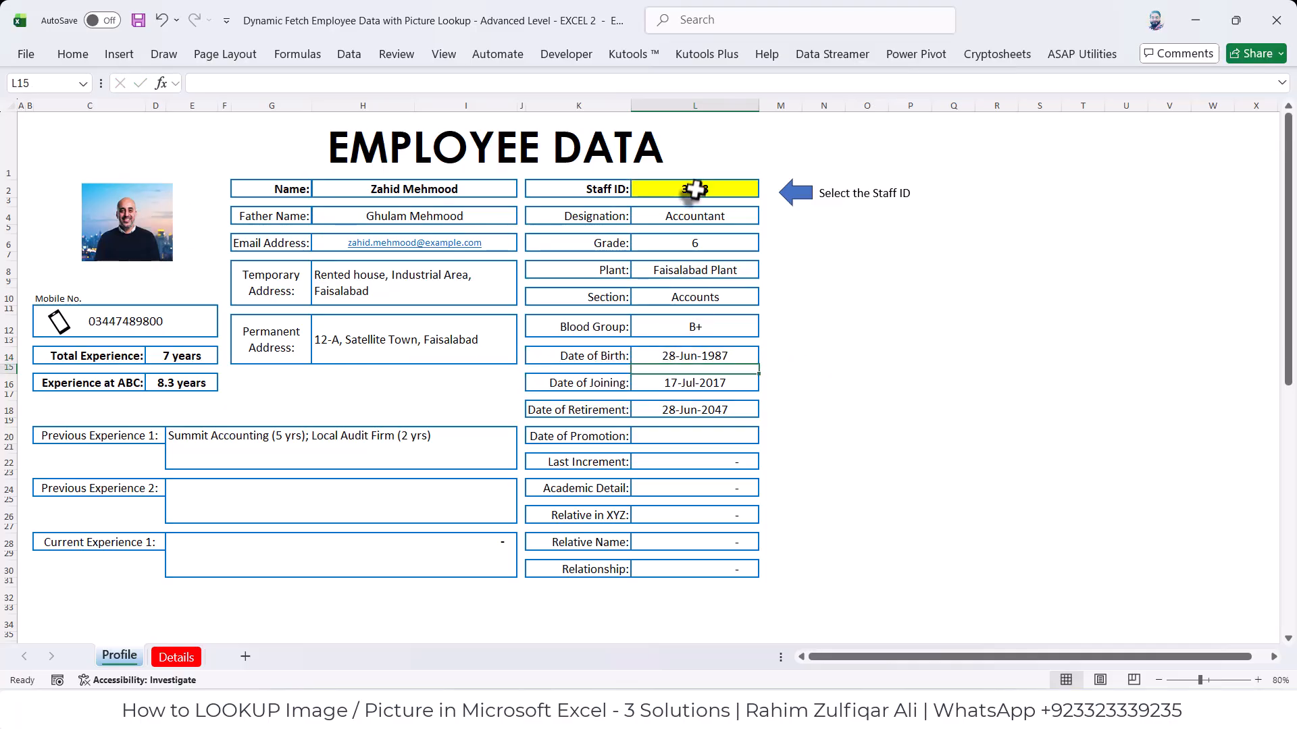
Step the Staff ID back through the third, second and first list entries to test the profile and photo lookup.
{"action": "left_click", "coordinate": [761, 189]}
{"action": "left_click", "coordinate": [699, 229]}
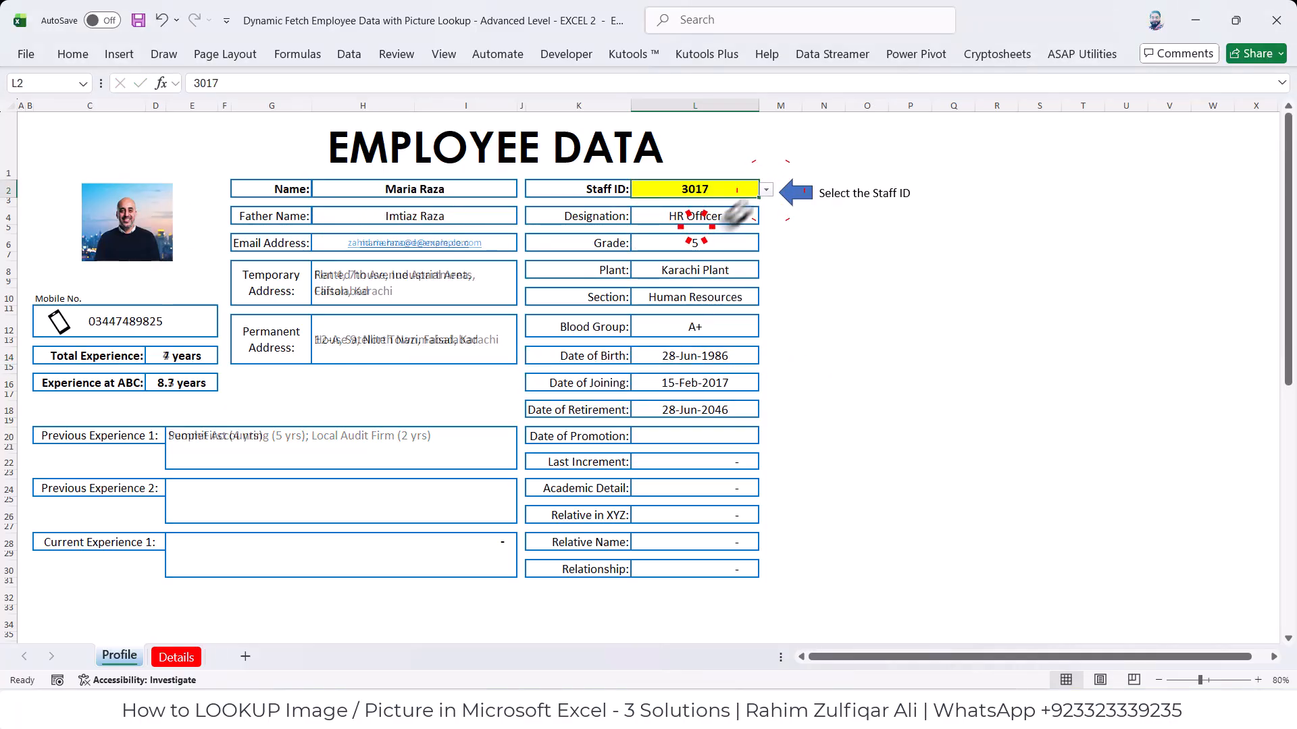
{"action": "left_click", "coordinate": [767, 190]}
{"action": "left_click", "coordinate": [702, 226]}
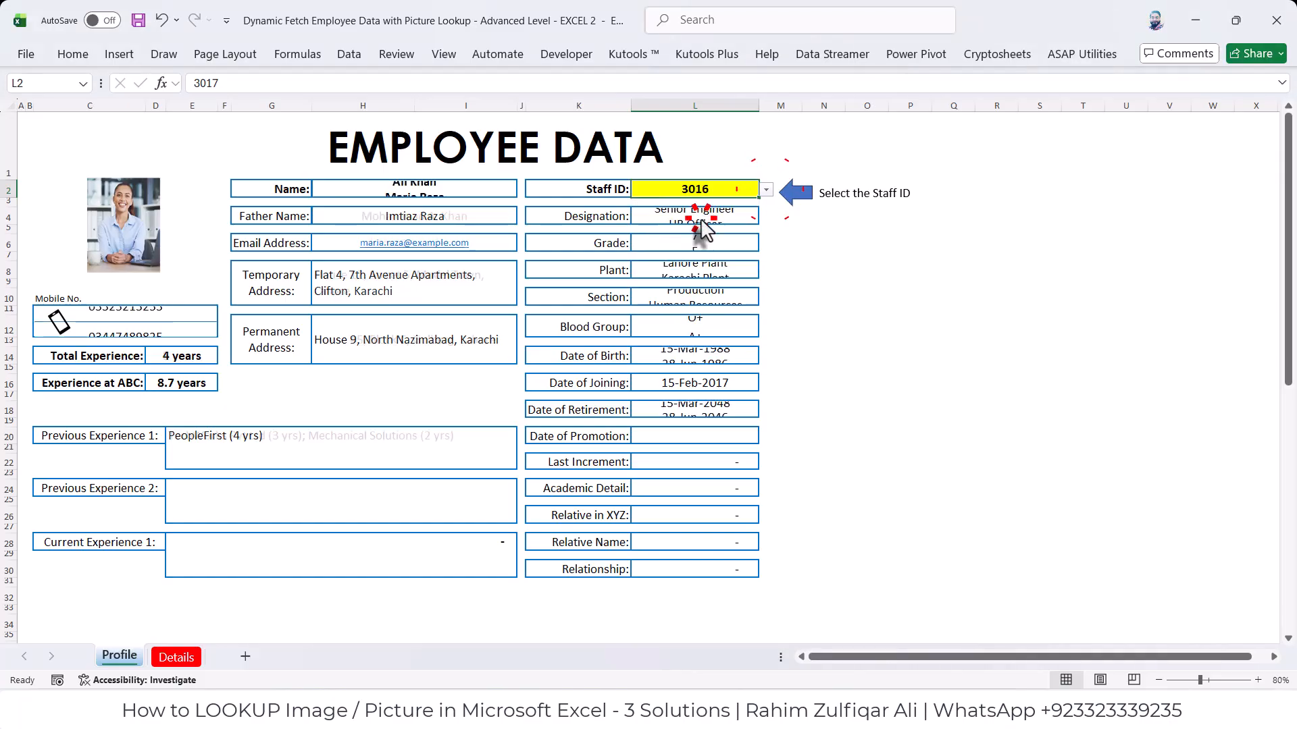
{"action": "left_click", "coordinate": [766, 189]}
{"action": "left_click", "coordinate": [665, 208]}
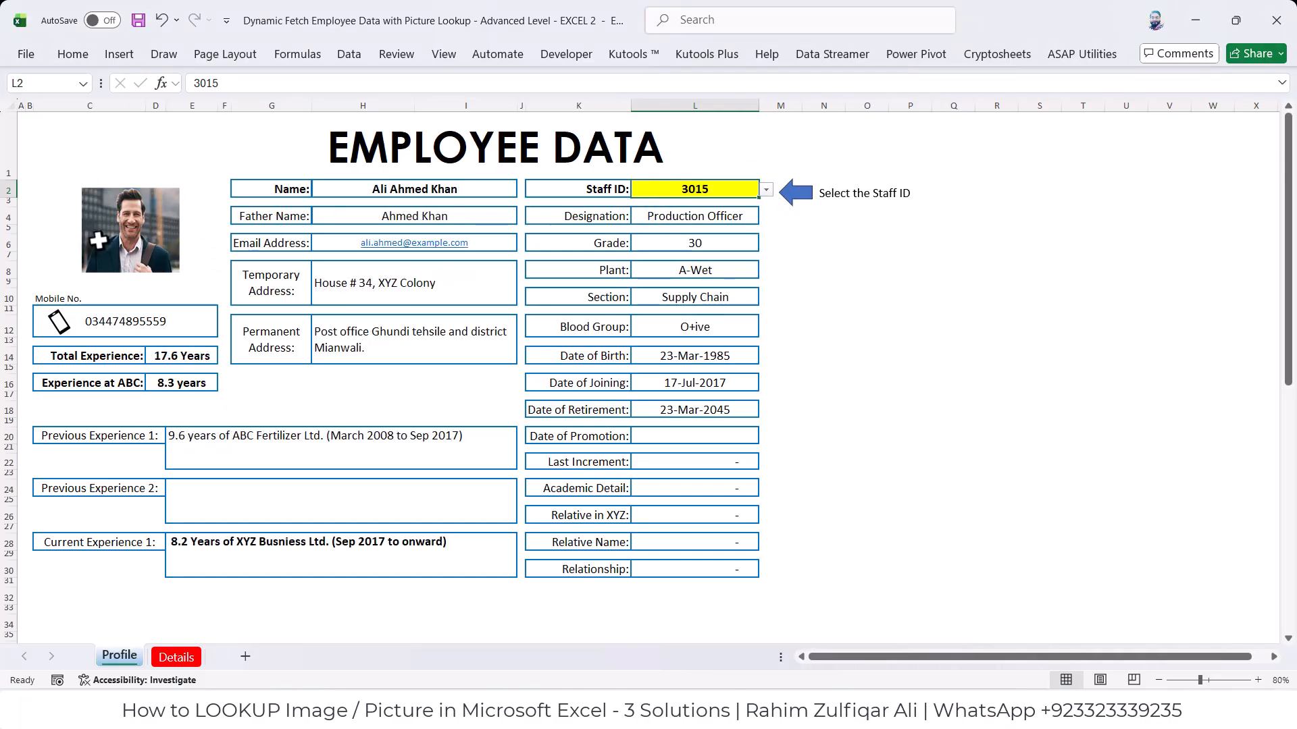
Inspect the employee photo as a linked picture, and set the Staff ID to the third entry in its list.
{"action": "left_click", "coordinate": [99, 240]}
{"action": "left_click", "coordinate": [619, 241]}
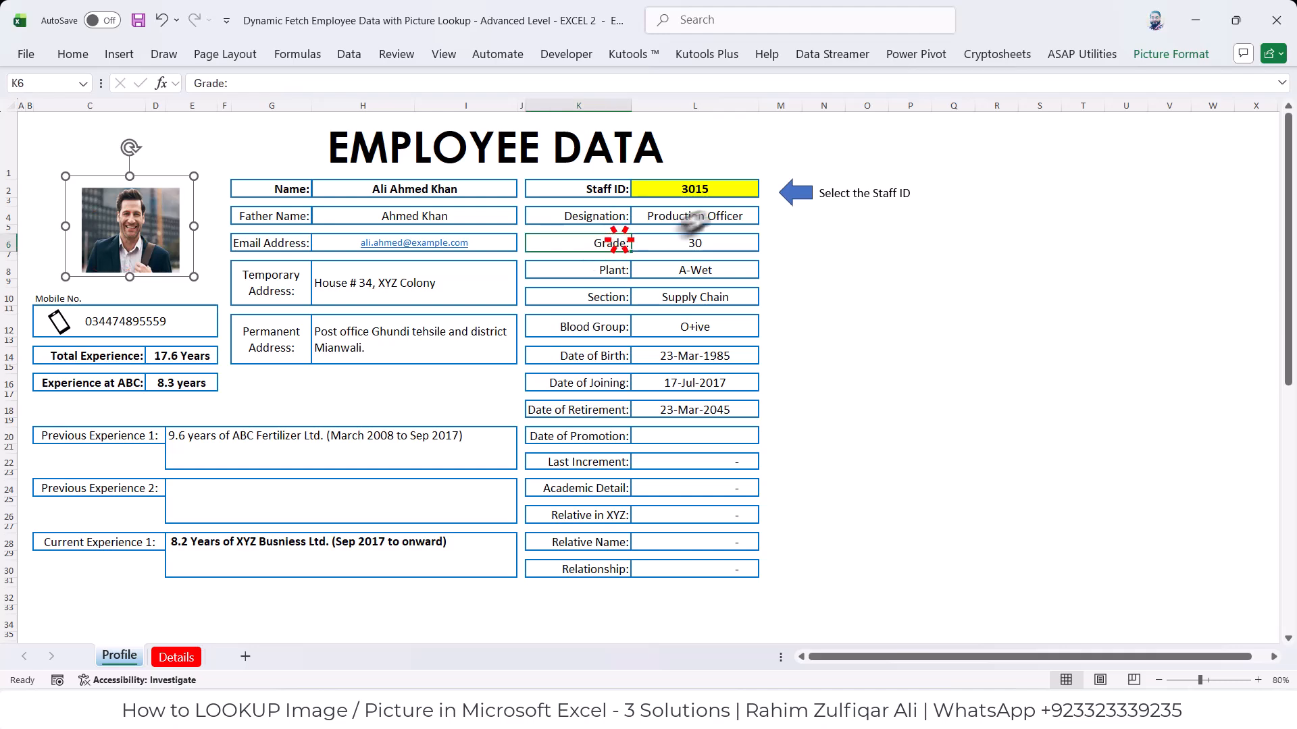
{"action": "left_click", "coordinate": [716, 188]}
{"action": "left_click", "coordinate": [766, 189]}
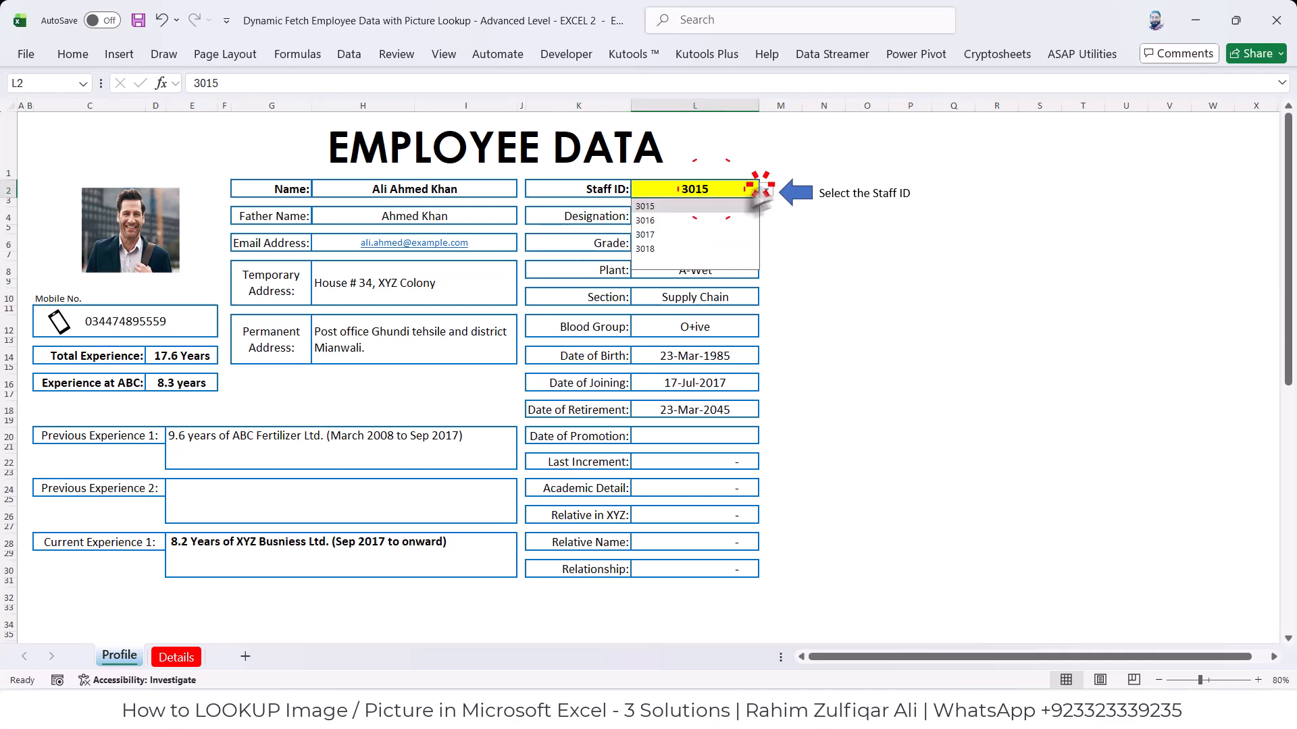
{"action": "left_click", "coordinate": [683, 235]}
Examine the INDEX and MATCH formula behind the Temporary Address field.
{"action": "double_click", "coordinate": [422, 282]}
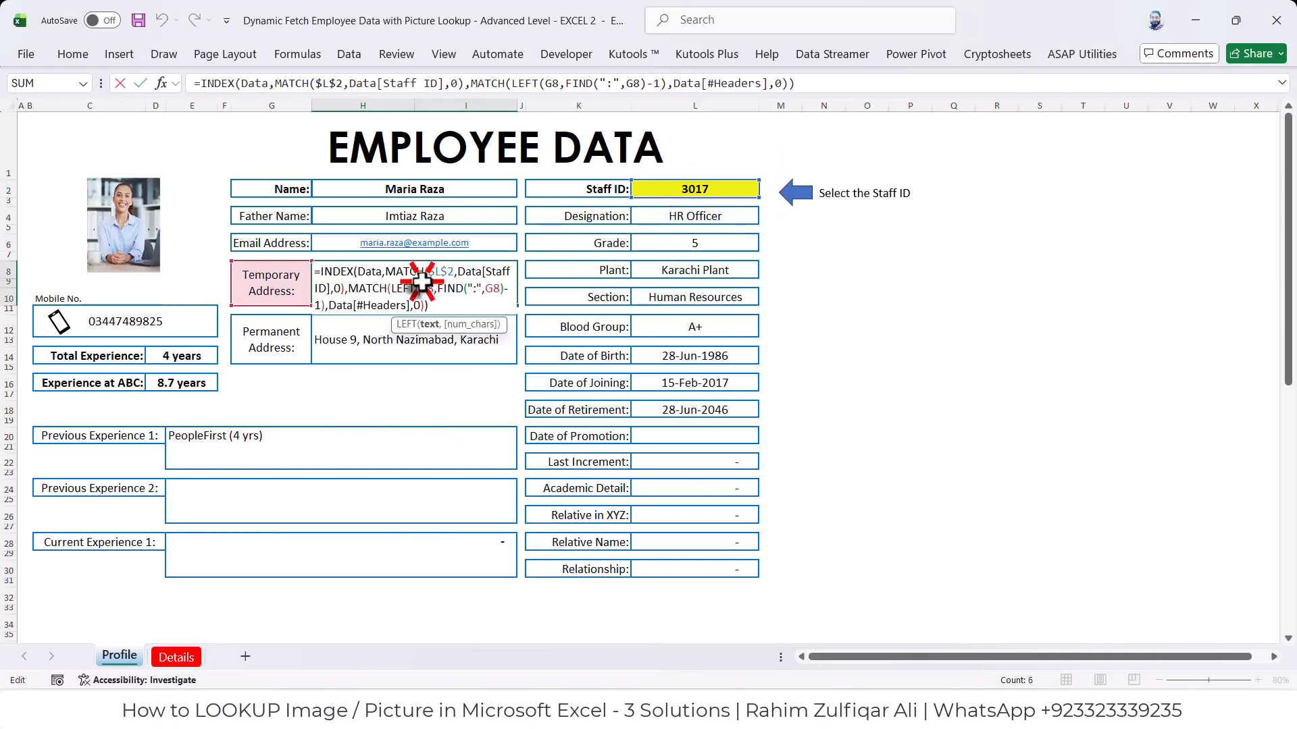